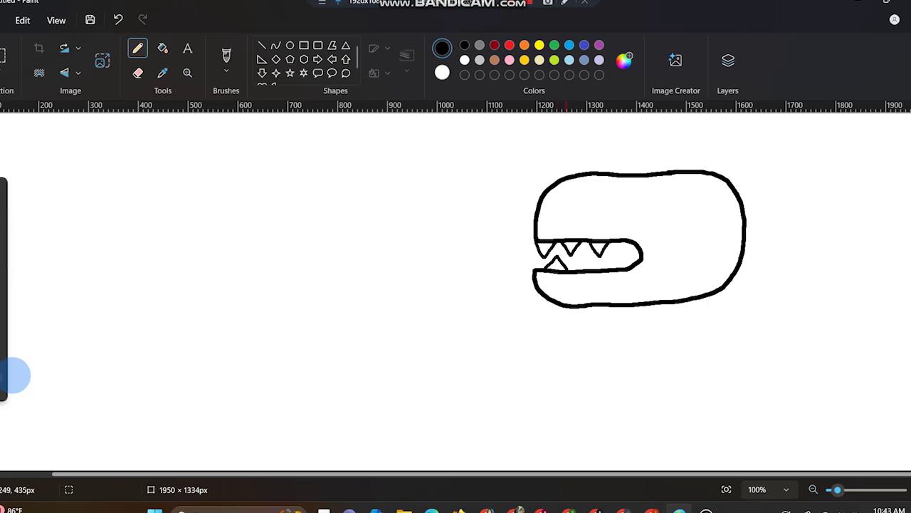
Draw the remaining lower teeth in the dinosaur's mouth and two round eyes with solid black pupils near the top of its head
{"action": "mouse_move", "coordinate": [576, 270]}
{"action": "left_mouse_down"}
{"action": "mouse_move", "coordinate": [587, 255]}
{"action": "mouse_move", "coordinate": [596, 269]}
{"action": "mouse_move", "coordinate": [623, 267]}
{"action": "left_mouse_up"}
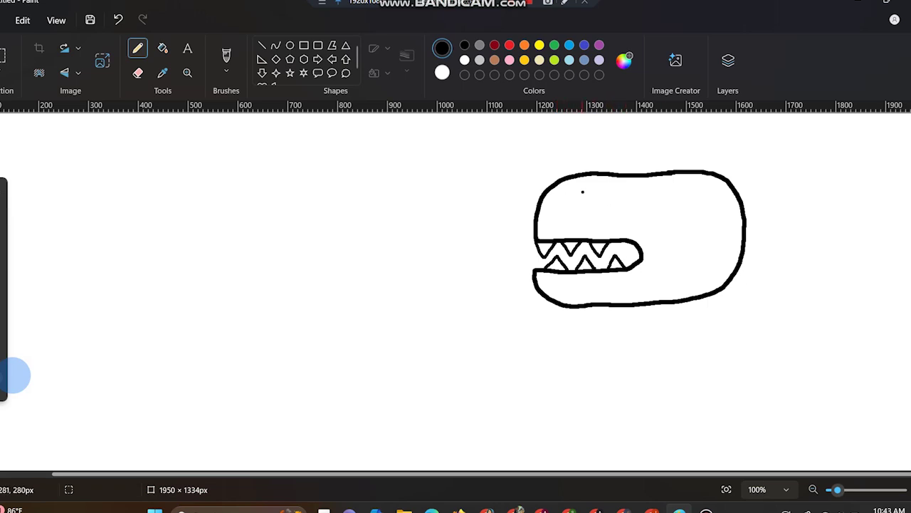
{"action": "mouse_move", "coordinate": [608, 188]}
{"action": "left_mouse_down"}
{"action": "mouse_move", "coordinate": [614, 203]}
{"action": "mouse_move", "coordinate": [629, 184]}
{"action": "mouse_move", "coordinate": [649, 189]}
{"action": "mouse_move", "coordinate": [647, 205]}
{"action": "mouse_move", "coordinate": [671, 192]}
{"action": "left_mouse_up"}
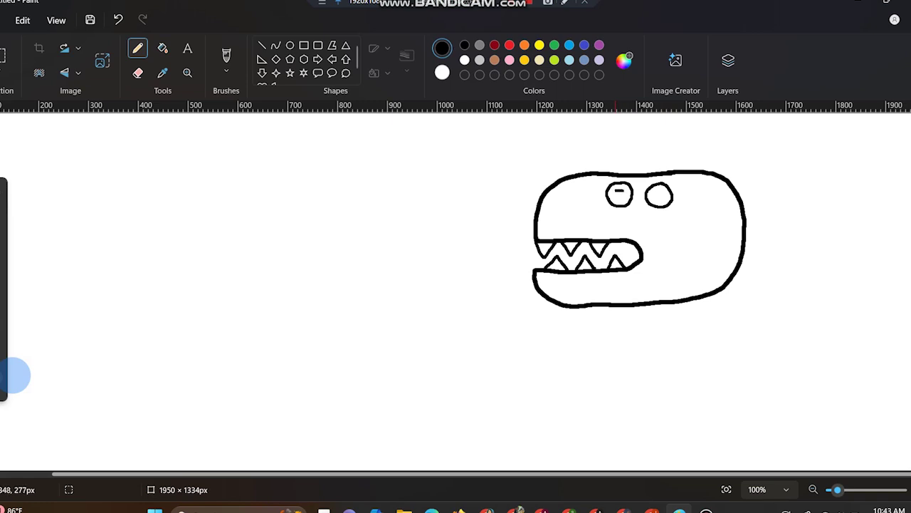
{"action": "left_click_drag", "start_coordinate": [619, 198], "coordinate": [624, 193]}
{"action": "left_click_drag", "start_coordinate": [659, 189], "coordinate": [663, 195]}
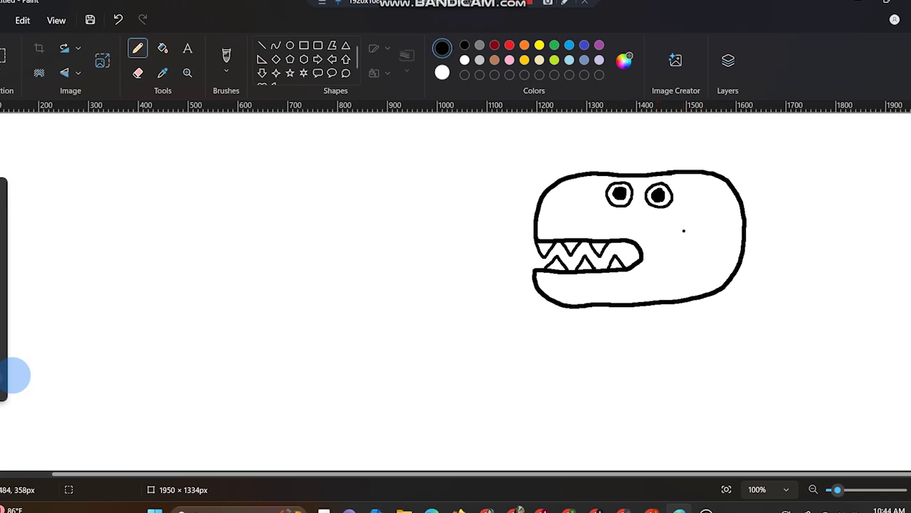
Draw the dinosaur's body below the head with a thick black brush, using two slightly flaring sides closed by a flat base
{"action": "left_click", "coordinate": [226, 55]}
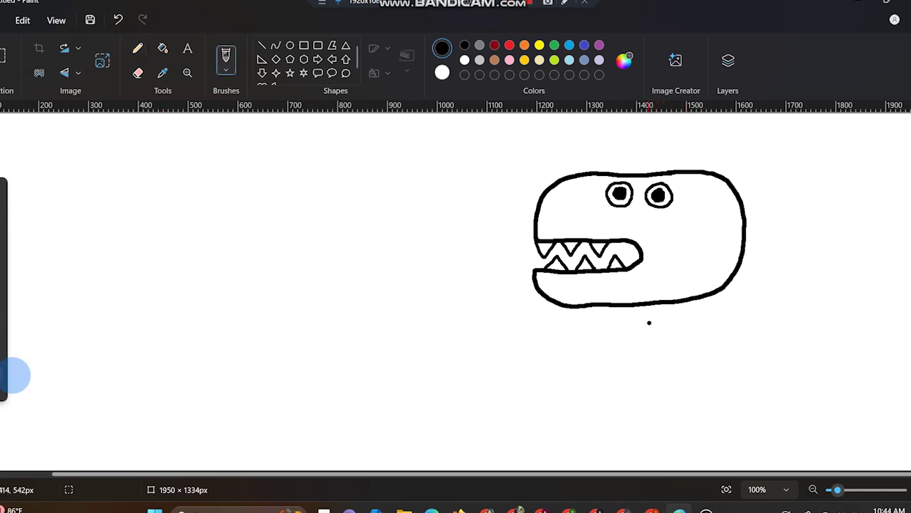
{"action": "scroll", "coordinate": [639, 238], "scroll_direction": "down", "scroll_amount": 2}
{"action": "scroll", "coordinate": [639, 238], "scroll_direction": "up", "scroll_amount": 1}
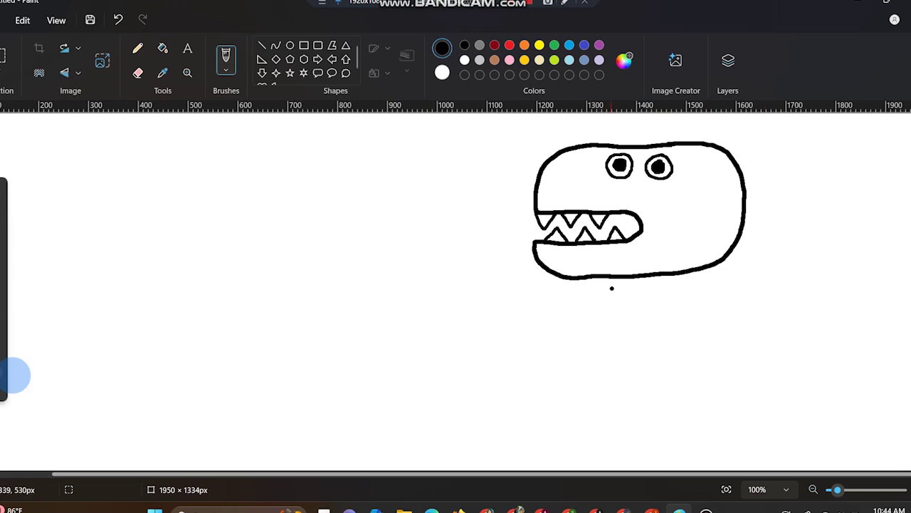
{"action": "left_click_drag", "start_coordinate": [610, 276], "coordinate": [572, 417]}
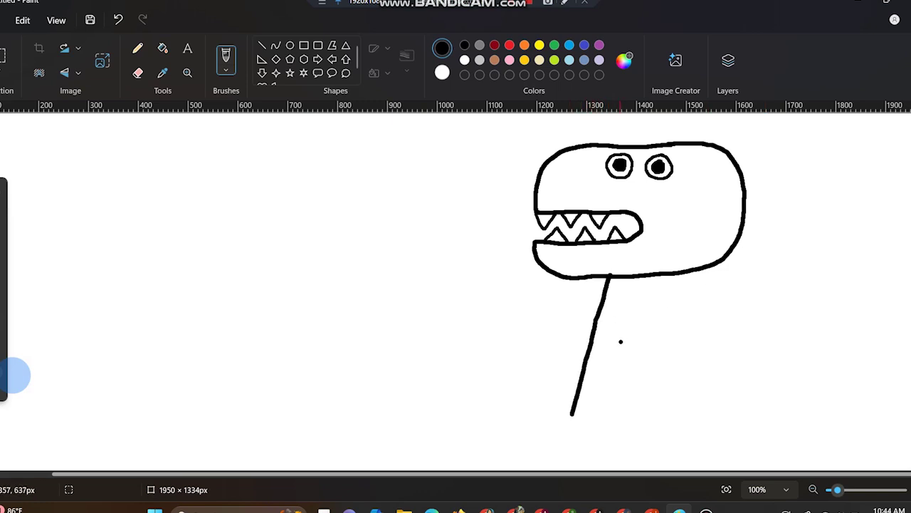
{"action": "key", "text": "ctrl+z"}
{"action": "left_click_drag", "start_coordinate": [610, 277], "coordinate": [593, 435]}
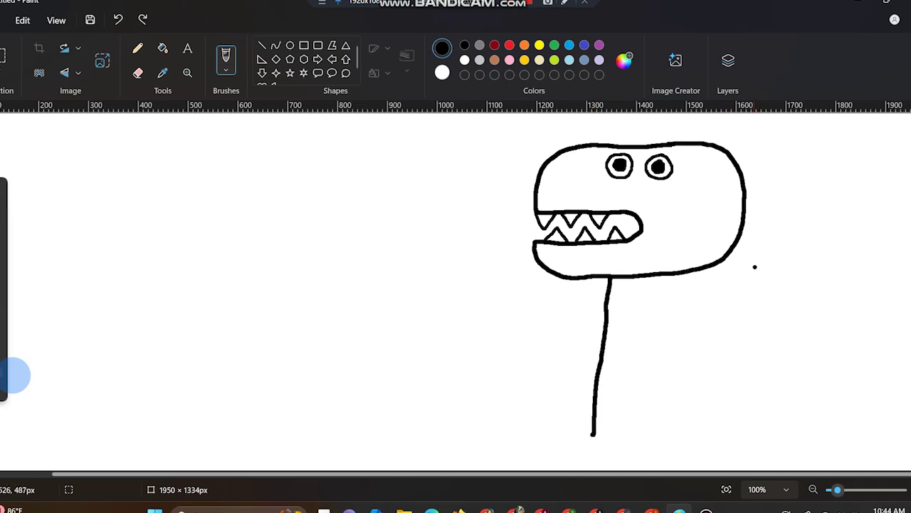
{"action": "left_click_drag", "start_coordinate": [736, 242], "coordinate": [756, 429]}
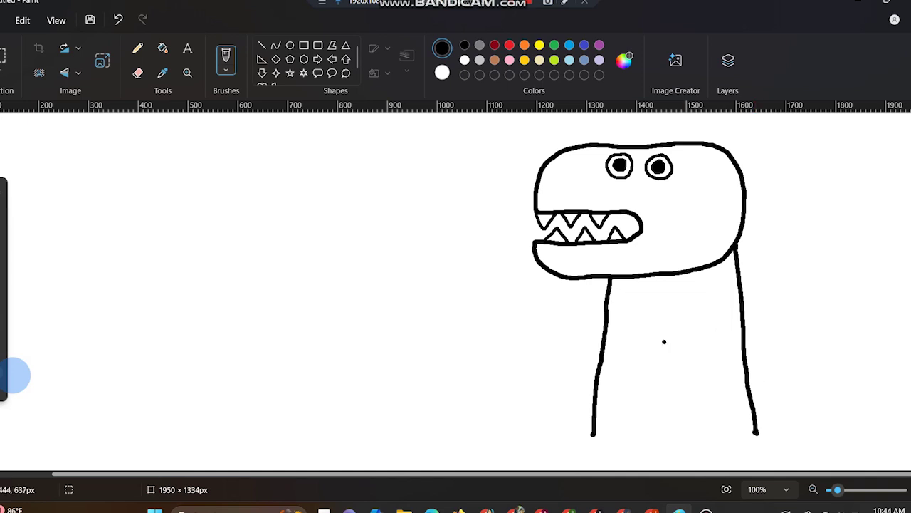
{"action": "left_click_drag", "start_coordinate": [594, 435], "coordinate": [761, 432]}
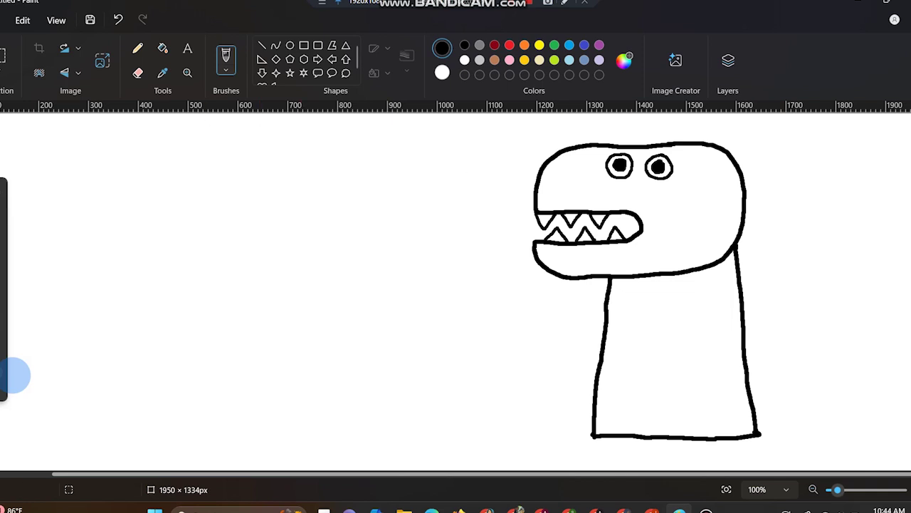
Pencil an arched belly patch inside the body and brush a short arm with a notched claw on each side
{"action": "left_click", "coordinate": [137, 48]}
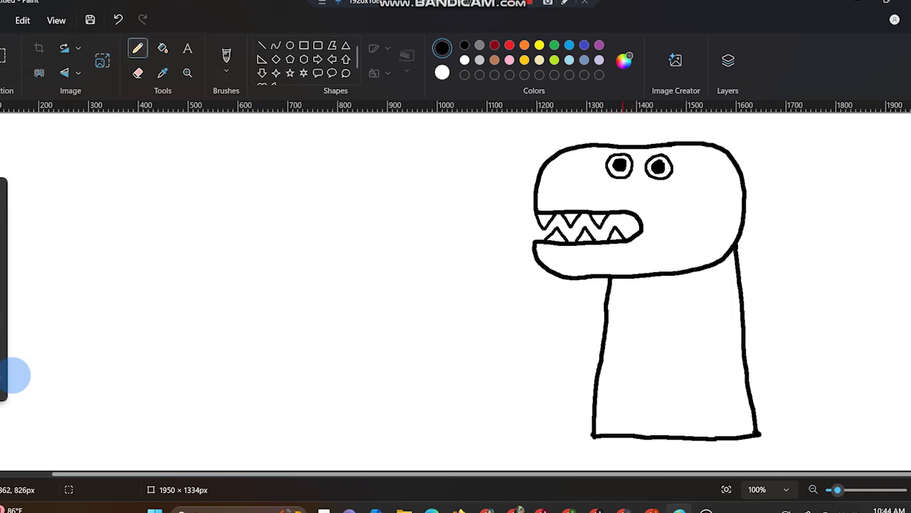
{"action": "mouse_move", "coordinate": [623, 423]}
{"action": "left_mouse_down"}
{"action": "mouse_move", "coordinate": [637, 317]}
{"action": "mouse_move", "coordinate": [667, 301]}
{"action": "mouse_move", "coordinate": [683, 302]}
{"action": "mouse_move", "coordinate": [704, 329]}
{"action": "mouse_move", "coordinate": [713, 436]}
{"action": "left_mouse_up"}
{"action": "left_click", "coordinate": [226, 57]}
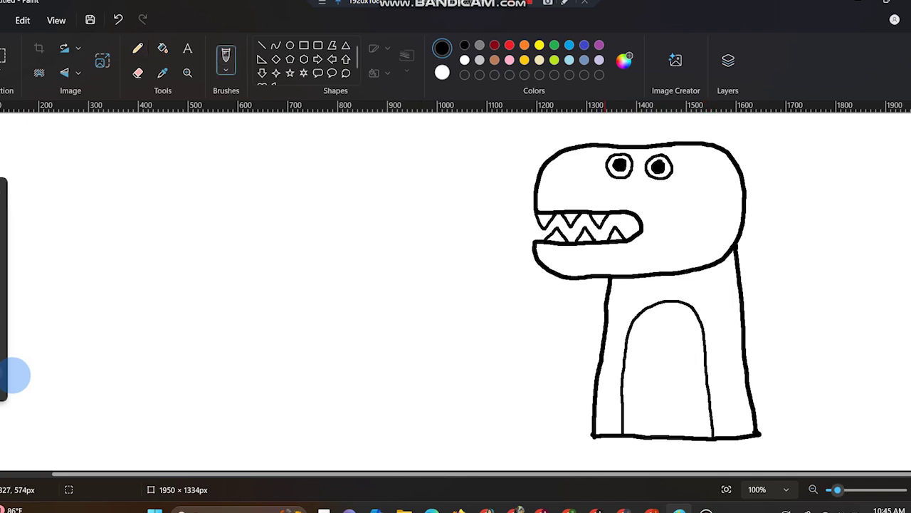
{"action": "mouse_move", "coordinate": [605, 306]}
{"action": "left_mouse_down"}
{"action": "mouse_move", "coordinate": [554, 322]}
{"action": "mouse_move", "coordinate": [565, 329]}
{"action": "mouse_move", "coordinate": [557, 345]}
{"action": "mouse_move", "coordinate": [599, 333]}
{"action": "left_mouse_up"}
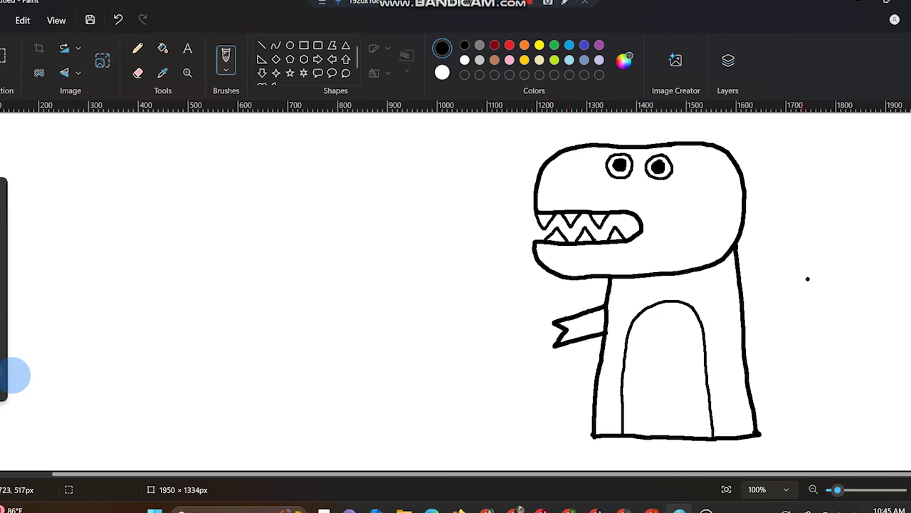
{"action": "mouse_move", "coordinate": [741, 282]}
{"action": "left_mouse_down"}
{"action": "mouse_move", "coordinate": [791, 291]}
{"action": "mouse_move", "coordinate": [777, 299]}
{"action": "mouse_move", "coordinate": [785, 304]}
{"action": "mouse_move", "coordinate": [743, 305]}
{"action": "mouse_move", "coordinate": [790, 310]}
{"action": "left_mouse_up"}
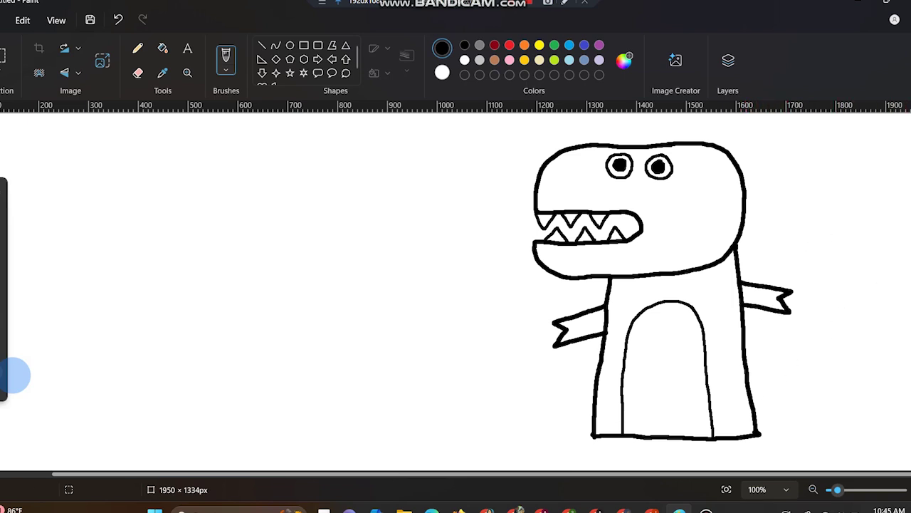
Draw two short legs with jagged clawed feet beneath the body and a thick tail curving upward from its right side
{"action": "scroll", "coordinate": [909, 293], "scroll_direction": "down", "scroll_amount": 1}
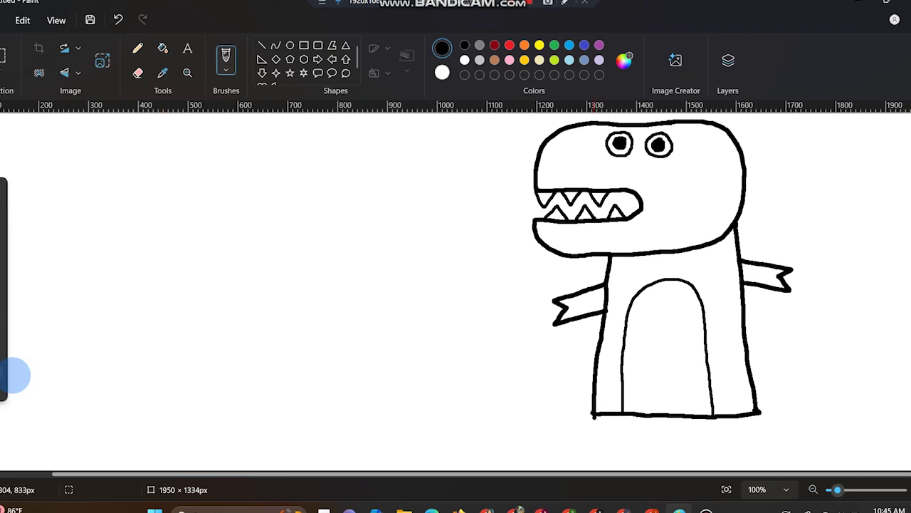
{"action": "mouse_move", "coordinate": [594, 418]}
{"action": "left_mouse_down"}
{"action": "mouse_move", "coordinate": [590, 460]}
{"action": "mouse_move", "coordinate": [599, 448]}
{"action": "mouse_move", "coordinate": [608, 463]}
{"action": "mouse_move", "coordinate": [618, 453]}
{"action": "mouse_move", "coordinate": [629, 463]}
{"action": "mouse_move", "coordinate": [640, 414]}
{"action": "left_mouse_up"}
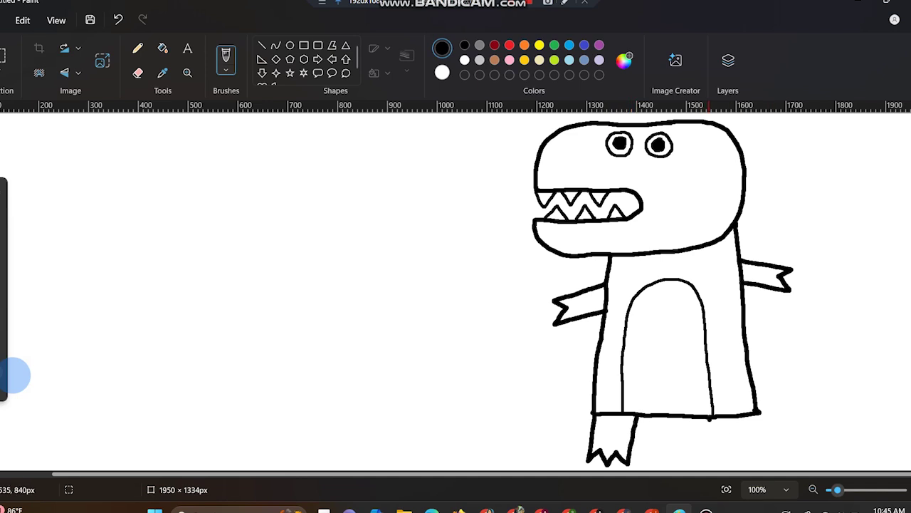
{"action": "mouse_move", "coordinate": [709, 419]}
{"action": "left_mouse_down"}
{"action": "mouse_move", "coordinate": [720, 455]}
{"action": "mouse_move", "coordinate": [726, 447]}
{"action": "mouse_move", "coordinate": [715, 450]}
{"action": "mouse_move", "coordinate": [720, 462]}
{"action": "left_mouse_up"}
{"action": "key", "text": "ctrl+z"}
{"action": "key", "text": "ctrl+z"}
{"action": "mouse_move", "coordinate": [704, 419]}
{"action": "left_mouse_down"}
{"action": "mouse_move", "coordinate": [720, 463]}
{"action": "mouse_move", "coordinate": [736, 463]}
{"action": "mouse_move", "coordinate": [741, 450]}
{"action": "mouse_move", "coordinate": [753, 459]}
{"action": "left_mouse_up"}
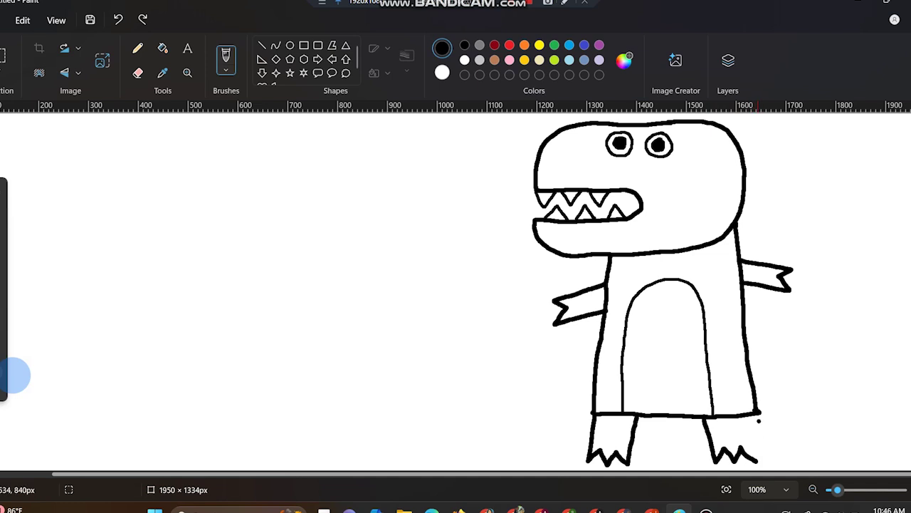
{"action": "left_click_drag", "start_coordinate": [751, 416], "coordinate": [763, 462]}
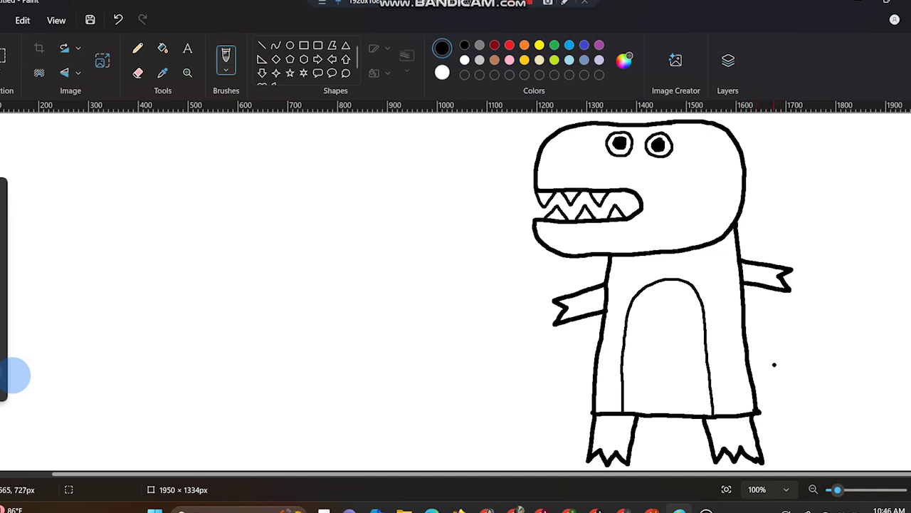
{"action": "key", "text": "ctrl+z"}
{"action": "left_click_drag", "start_coordinate": [752, 415], "coordinate": [764, 464]}
{"action": "mouse_move", "coordinate": [747, 350]}
{"action": "left_mouse_down"}
{"action": "mouse_move", "coordinate": [796, 328]}
{"action": "mouse_move", "coordinate": [805, 304]}
{"action": "mouse_move", "coordinate": [802, 227]}
{"action": "mouse_move", "coordinate": [811, 218]}
{"action": "mouse_move", "coordinate": [834, 267]}
{"action": "mouse_move", "coordinate": [844, 353]}
{"action": "mouse_move", "coordinate": [811, 393]}
{"action": "mouse_move", "coordinate": [756, 414]}
{"action": "left_mouse_up"}
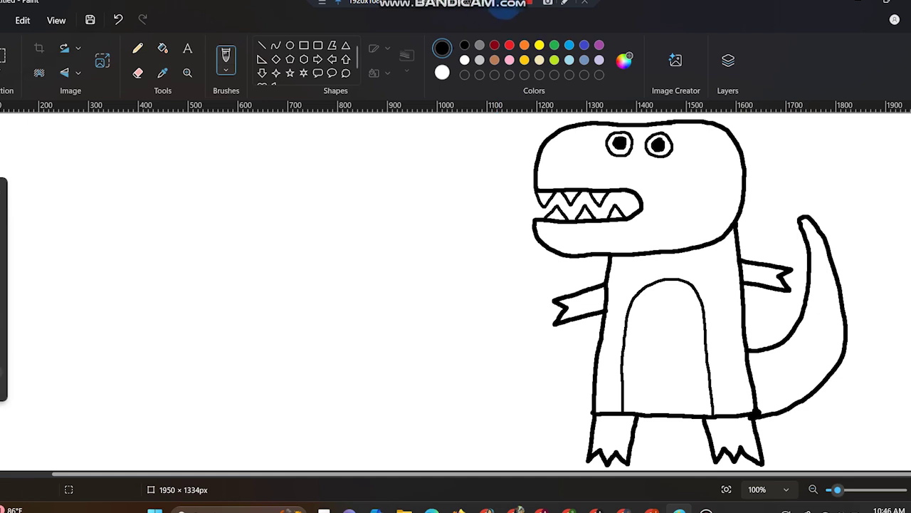
Erase the head outline between the two sides of the neck so the head and body join
{"action": "left_click", "coordinate": [138, 47]}
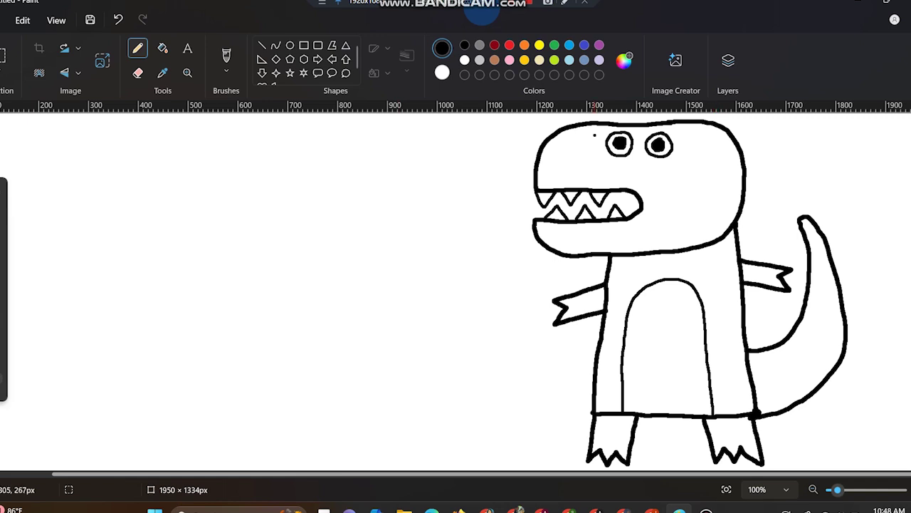
{"action": "left_click", "coordinate": [138, 72]}
{"action": "mouse_move", "coordinate": [639, 254]}
{"action": "left_mouse_down"}
{"action": "mouse_move", "coordinate": [615, 254]}
{"action": "mouse_move", "coordinate": [681, 251]}
{"action": "mouse_move", "coordinate": [730, 233]}
{"action": "left_mouse_up"}
Pencil a row of triangular markings along the dinosaur's back and the inner edge of its tail, plus a small nostril
{"action": "left_click", "coordinate": [137, 47]}
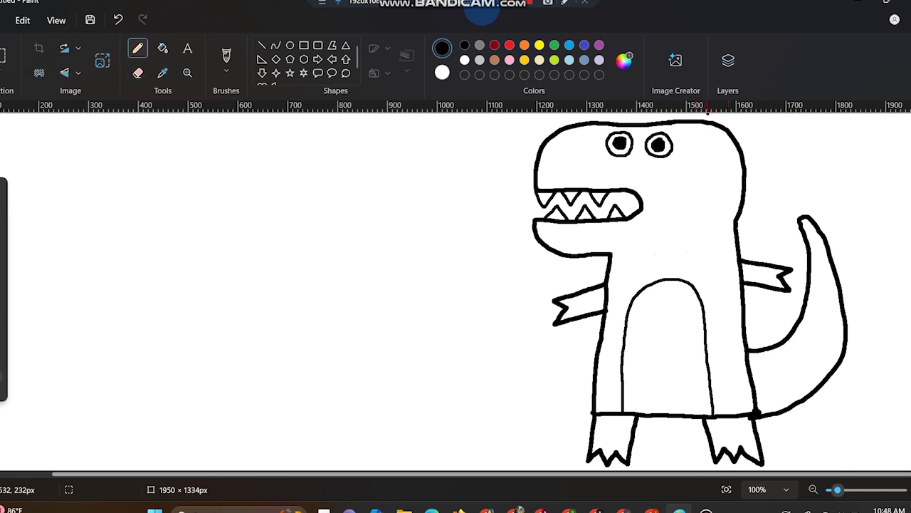
{"action": "mouse_move", "coordinate": [712, 123]}
{"action": "left_mouse_down"}
{"action": "mouse_move", "coordinate": [690, 152]}
{"action": "mouse_move", "coordinate": [744, 156]}
{"action": "mouse_move", "coordinate": [709, 180]}
{"action": "mouse_move", "coordinate": [709, 189]}
{"action": "mouse_move", "coordinate": [740, 196]}
{"action": "mouse_move", "coordinate": [695, 227]}
{"action": "mouse_move", "coordinate": [733, 249]}
{"action": "mouse_move", "coordinate": [723, 272]}
{"action": "mouse_move", "coordinate": [704, 277]}
{"action": "mouse_move", "coordinate": [739, 292]}
{"action": "mouse_move", "coordinate": [740, 306]}
{"action": "mouse_move", "coordinate": [711, 324]}
{"action": "mouse_move", "coordinate": [740, 338]}
{"action": "mouse_move", "coordinate": [716, 374]}
{"action": "mouse_move", "coordinate": [750, 390]}
{"action": "left_mouse_up"}
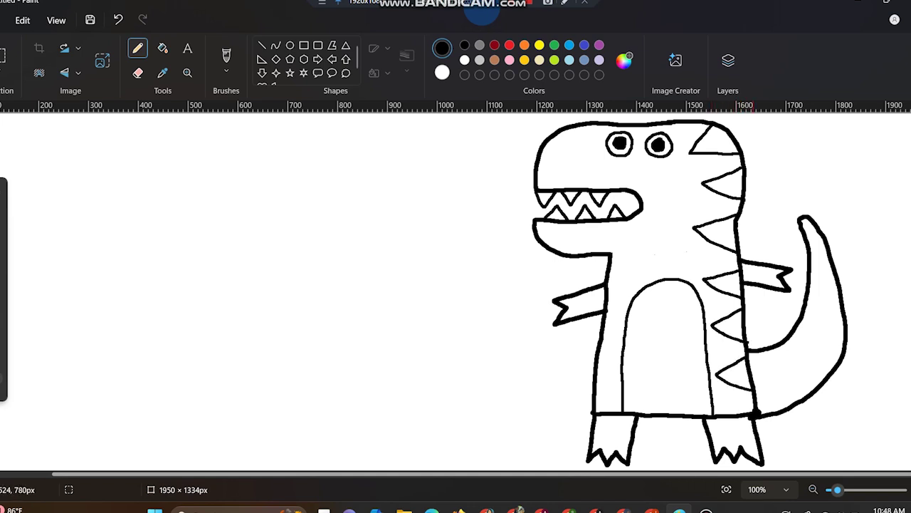
{"action": "mouse_move", "coordinate": [750, 350]}
{"action": "left_mouse_down"}
{"action": "mouse_move", "coordinate": [786, 381]}
{"action": "mouse_move", "coordinate": [797, 336]}
{"action": "mouse_move", "coordinate": [828, 341]}
{"action": "mouse_move", "coordinate": [803, 310]}
{"action": "mouse_move", "coordinate": [811, 290]}
{"action": "mouse_move", "coordinate": [832, 288]}
{"action": "mouse_move", "coordinate": [811, 269]}
{"action": "left_mouse_up"}
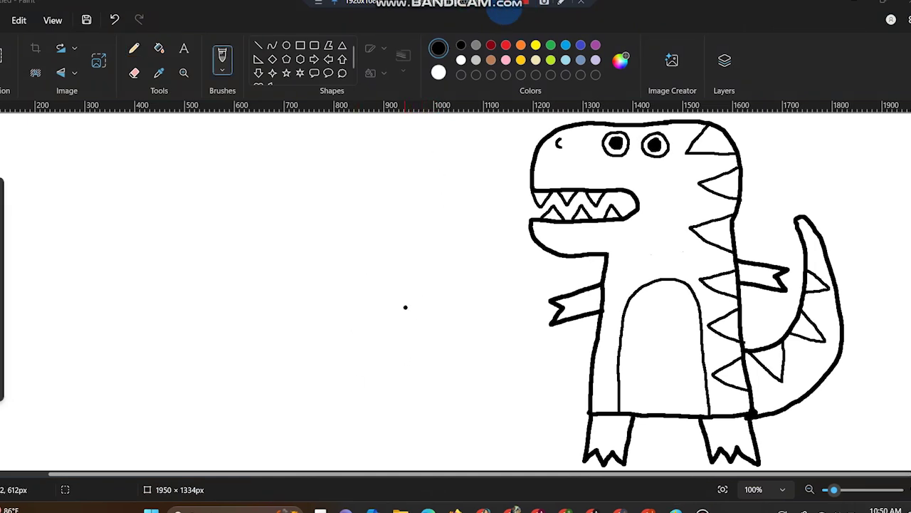
Brush the head outline of a second, smaller dinosaur left of the first, with a peaked crown and a snout pointing right
{"action": "left_click_drag", "start_coordinate": [398, 302], "coordinate": [453, 373]}
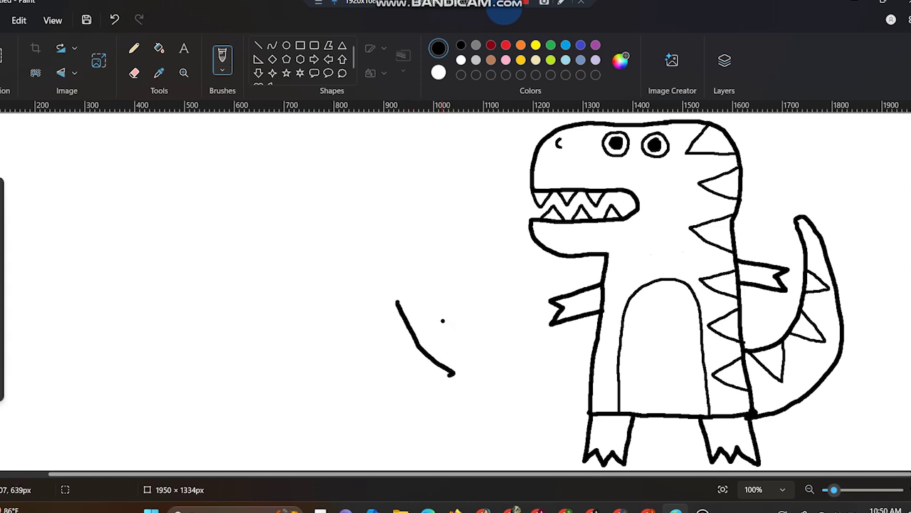
{"action": "key", "text": "ctrl+z"}
{"action": "mouse_move", "coordinate": [417, 310]}
{"action": "left_mouse_down"}
{"action": "mouse_move", "coordinate": [444, 361]}
{"action": "mouse_move", "coordinate": [507, 387]}
{"action": "mouse_move", "coordinate": [505, 399]}
{"action": "mouse_move", "coordinate": [451, 434]}
{"action": "mouse_move", "coordinate": [422, 440]}
{"action": "mouse_move", "coordinate": [372, 429]}
{"action": "left_mouse_up"}
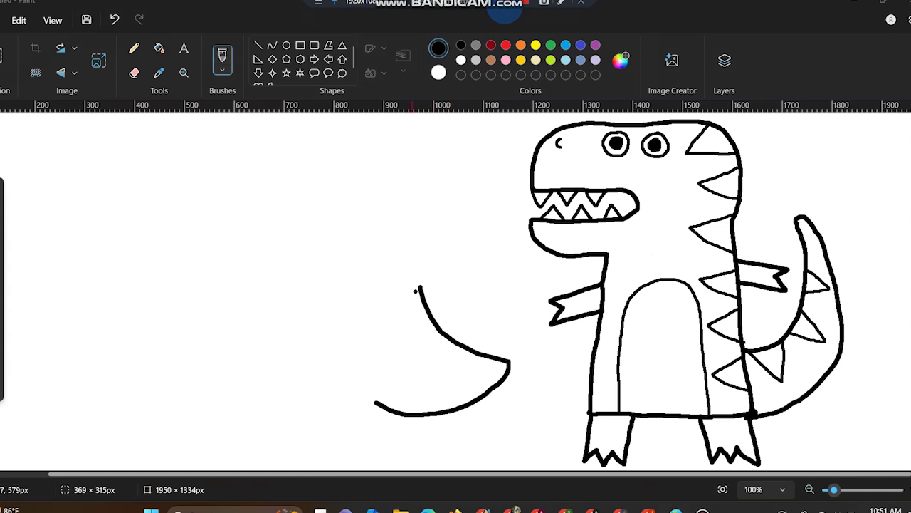
{"action": "mouse_move", "coordinate": [420, 287]}
{"action": "left_mouse_down"}
{"action": "mouse_move", "coordinate": [371, 350]}
{"action": "mouse_move", "coordinate": [373, 406]}
{"action": "left_mouse_up"}
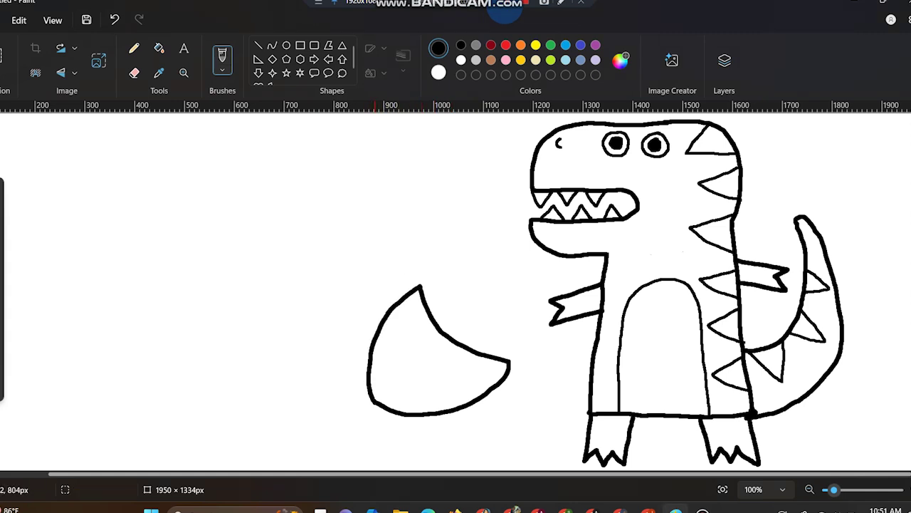
Pencil the small dinosaur's face details: a curved beak line, two eyes with black pupils and three pointed horns
{"action": "left_click", "coordinate": [133, 48]}
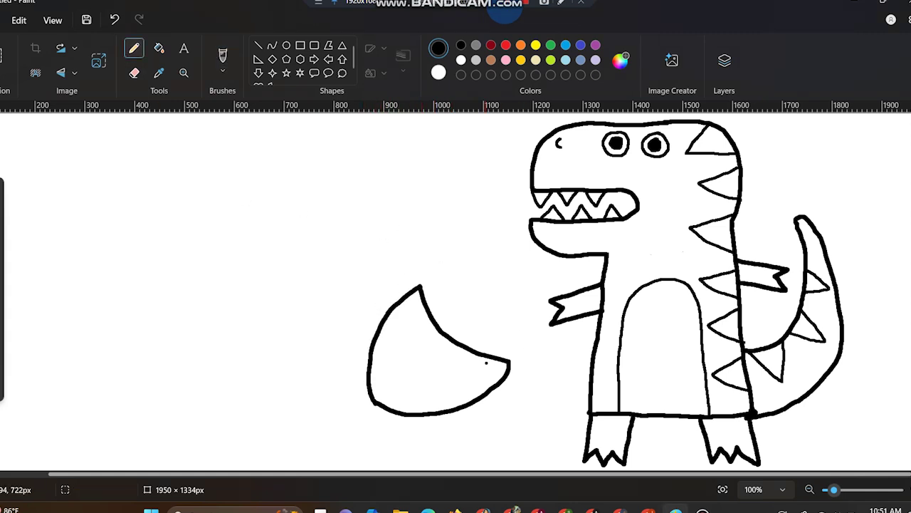
{"action": "left_click_drag", "start_coordinate": [482, 356], "coordinate": [491, 386]}
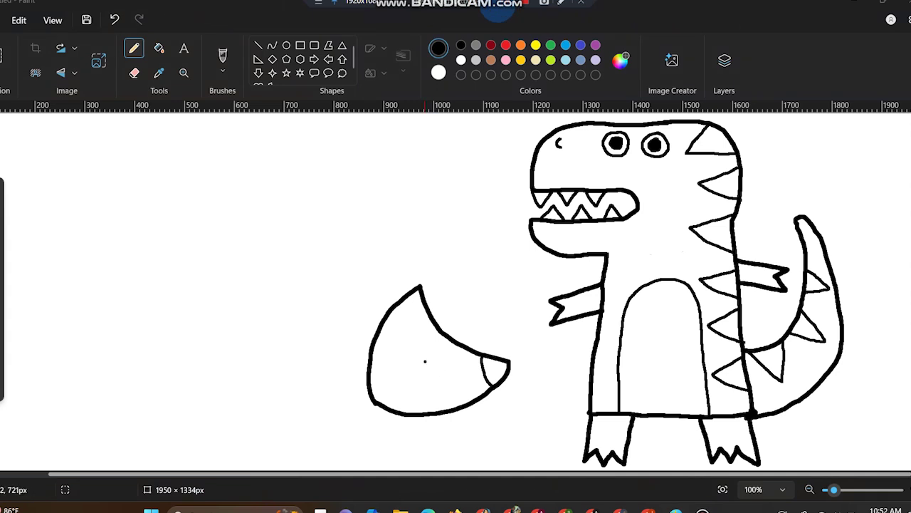
{"action": "mouse_move", "coordinate": [435, 336]}
{"action": "left_mouse_down"}
{"action": "mouse_move", "coordinate": [429, 356]}
{"action": "mouse_move", "coordinate": [435, 336]}
{"action": "mouse_move", "coordinate": [395, 341]}
{"action": "mouse_move", "coordinate": [411, 352]}
{"action": "mouse_move", "coordinate": [409, 333]}
{"action": "mouse_move", "coordinate": [435, 347]}
{"action": "mouse_move", "coordinate": [405, 345]}
{"action": "mouse_move", "coordinate": [480, 312]}
{"action": "mouse_move", "coordinate": [486, 334]}
{"action": "mouse_move", "coordinate": [469, 363]}
{"action": "mouse_move", "coordinate": [455, 354]}
{"action": "left_mouse_up"}
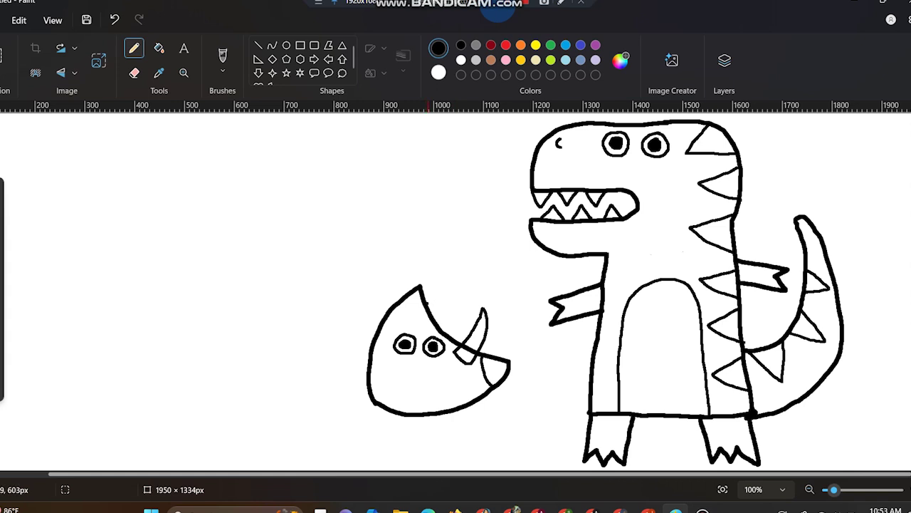
{"action": "mouse_move", "coordinate": [427, 303]}
{"action": "left_mouse_down"}
{"action": "mouse_move", "coordinate": [456, 276]}
{"action": "mouse_move", "coordinate": [436, 318]}
{"action": "mouse_move", "coordinate": [374, 282]}
{"action": "mouse_move", "coordinate": [387, 315]}
{"action": "mouse_move", "coordinate": [403, 322]}
{"action": "mouse_move", "coordinate": [415, 308]}
{"action": "mouse_move", "coordinate": [373, 282]}
{"action": "mouse_move", "coordinate": [393, 327]}
{"action": "mouse_move", "coordinate": [411, 309]}
{"action": "left_mouse_up"}
{"action": "key", "text": "ctrl+z"}
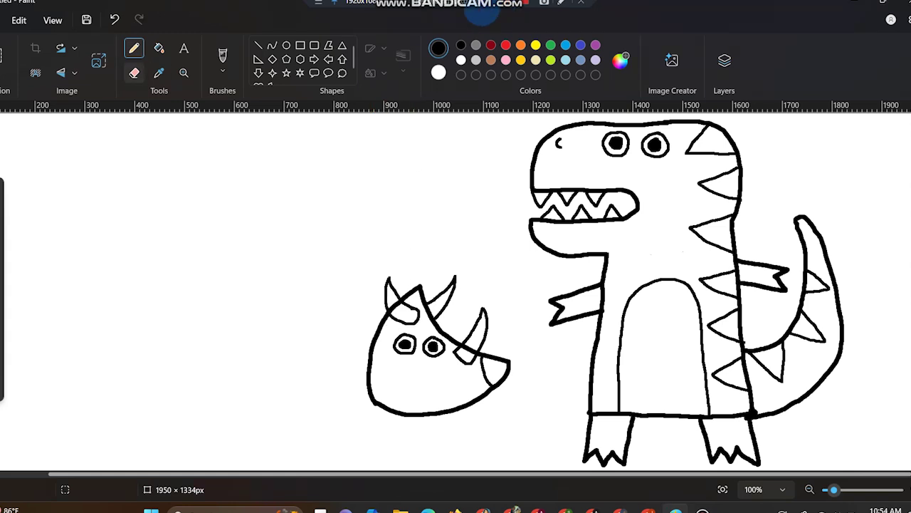
Erase the parts of the small dinosaur's head outline that cross the inside of its horns
{"action": "left_click", "coordinate": [134, 73]}
{"action": "left_click_drag", "start_coordinate": [472, 352], "coordinate": [466, 345]}
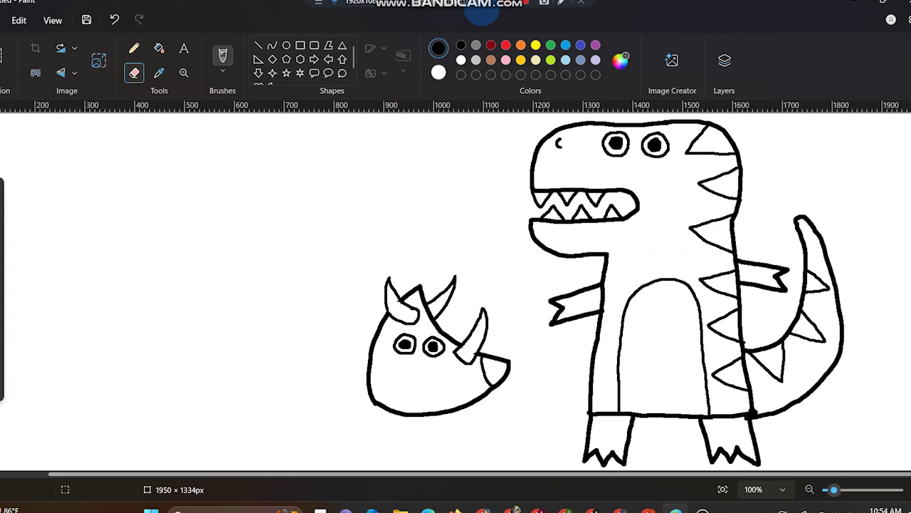
Pencil a scalloped frill along the back of the small dinosaur's head and a curved mouth on its lower edge
{"action": "left_click", "coordinate": [223, 60]}
{"action": "left_click", "coordinate": [133, 48]}
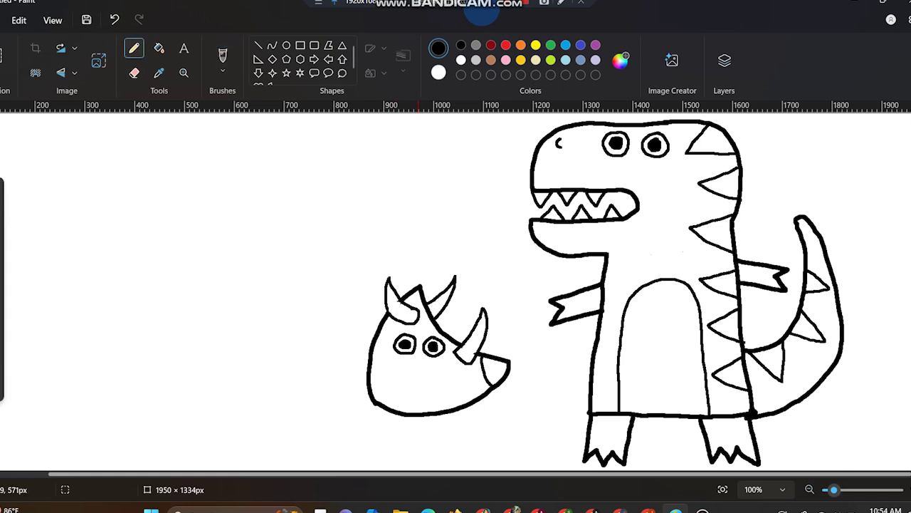
{"action": "mouse_move", "coordinate": [419, 285]}
{"action": "left_mouse_down"}
{"action": "mouse_move", "coordinate": [389, 286]}
{"action": "mouse_move", "coordinate": [360, 341]}
{"action": "mouse_move", "coordinate": [352, 360]}
{"action": "mouse_move", "coordinate": [372, 402]}
{"action": "left_mouse_up"}
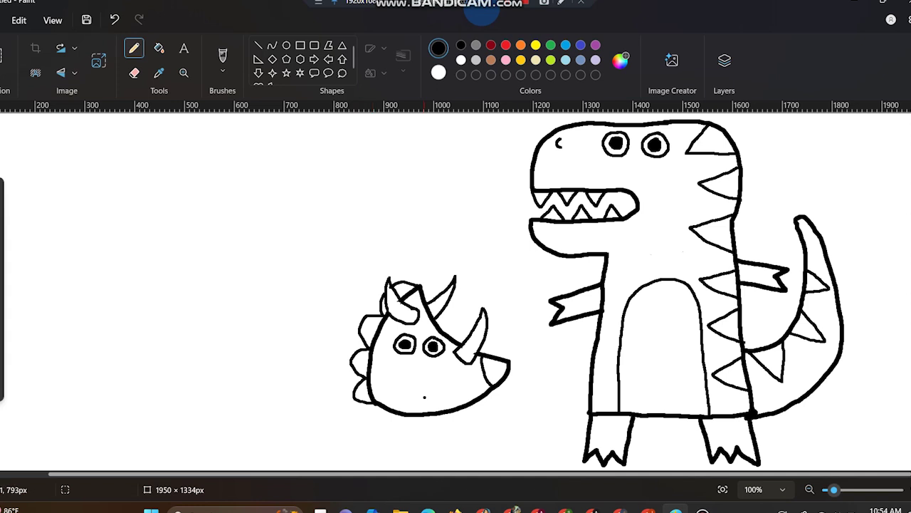
{"action": "mouse_move", "coordinate": [417, 382]}
{"action": "left_mouse_down"}
{"action": "mouse_move", "coordinate": [452, 409]}
{"action": "mouse_move", "coordinate": [417, 413]}
{"action": "left_mouse_up"}
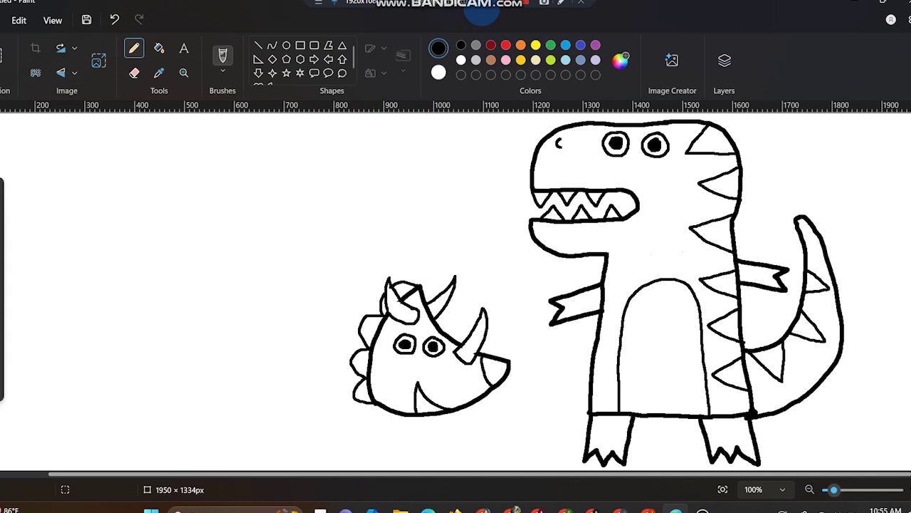
Brush a large domed body with a flat underside behind the horned dinosaur's head
{"action": "left_click", "coordinate": [222, 59]}
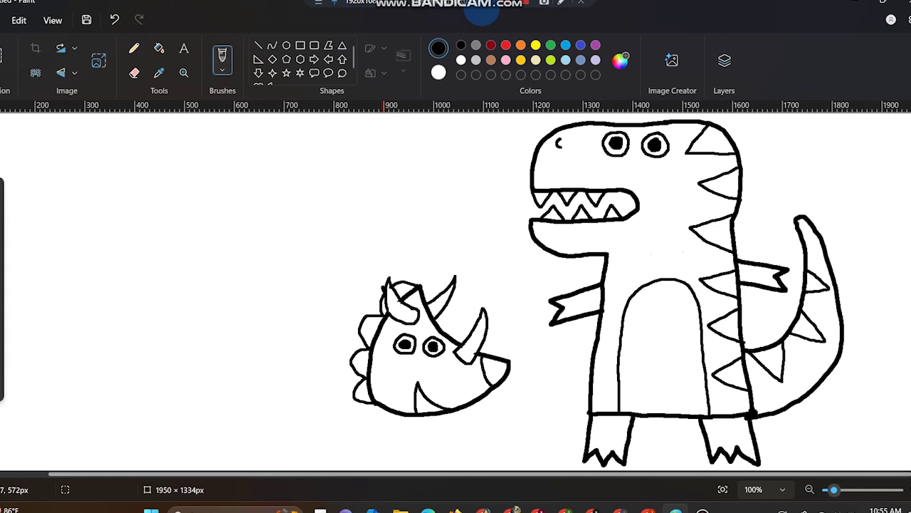
{"action": "mouse_move", "coordinate": [383, 283]}
{"action": "left_mouse_down"}
{"action": "mouse_move", "coordinate": [359, 255]}
{"action": "mouse_move", "coordinate": [297, 240]}
{"action": "mouse_move", "coordinate": [226, 250]}
{"action": "mouse_move", "coordinate": [176, 298]}
{"action": "mouse_move", "coordinate": [168, 360]}
{"action": "mouse_move", "coordinate": [169, 393]}
{"action": "mouse_move", "coordinate": [178, 400]}
{"action": "mouse_move", "coordinate": [345, 397]}
{"action": "left_mouse_up"}
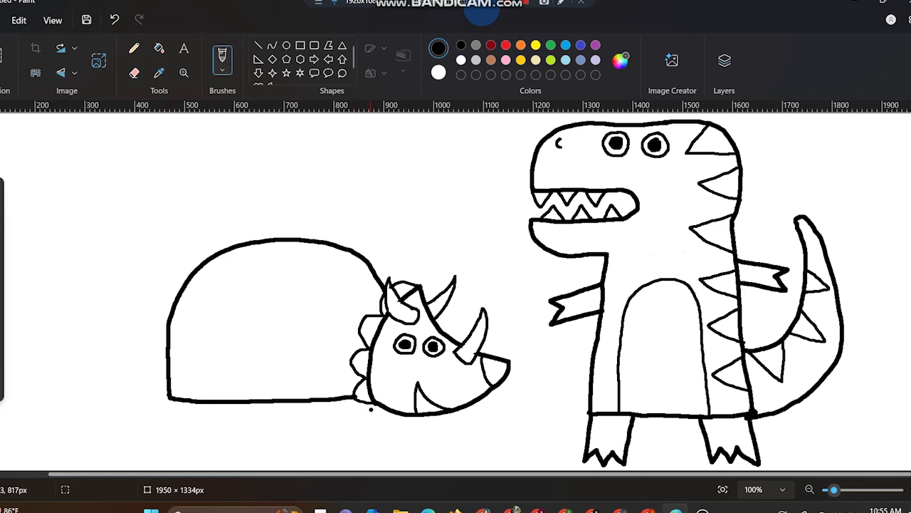
Brush four short legs under the horned dinosaur's body and erase the belly line inside the two nearer legs
{"action": "left_click_drag", "start_coordinate": [370, 404], "coordinate": [385, 431]}
{"action": "mouse_move", "coordinate": [335, 400]}
{"action": "left_mouse_down"}
{"action": "mouse_move", "coordinate": [350, 435]}
{"action": "mouse_move", "coordinate": [388, 430]}
{"action": "left_mouse_up"}
{"action": "left_click_drag", "start_coordinate": [317, 381], "coordinate": [327, 434]}
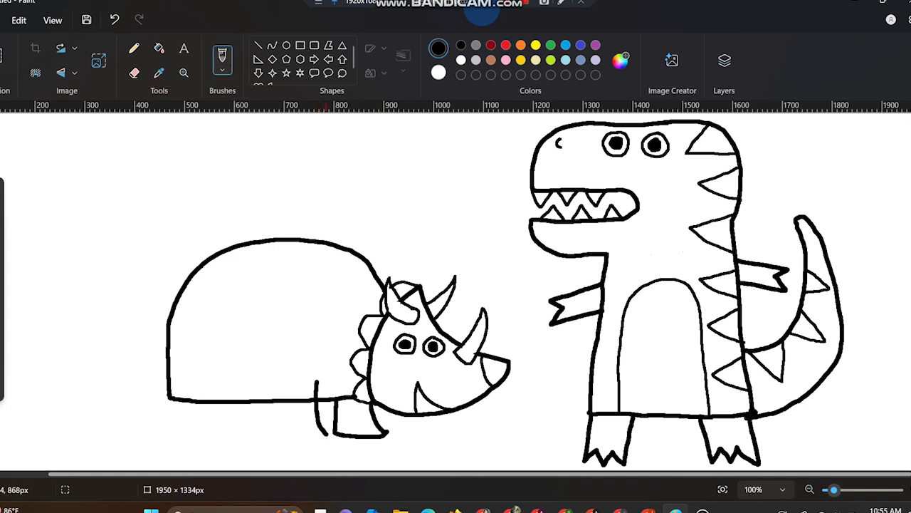
{"action": "mouse_move", "coordinate": [283, 382]}
{"action": "left_mouse_down"}
{"action": "mouse_move", "coordinate": [281, 417]}
{"action": "mouse_move", "coordinate": [292, 437]}
{"action": "mouse_move", "coordinate": [326, 429]}
{"action": "left_mouse_up"}
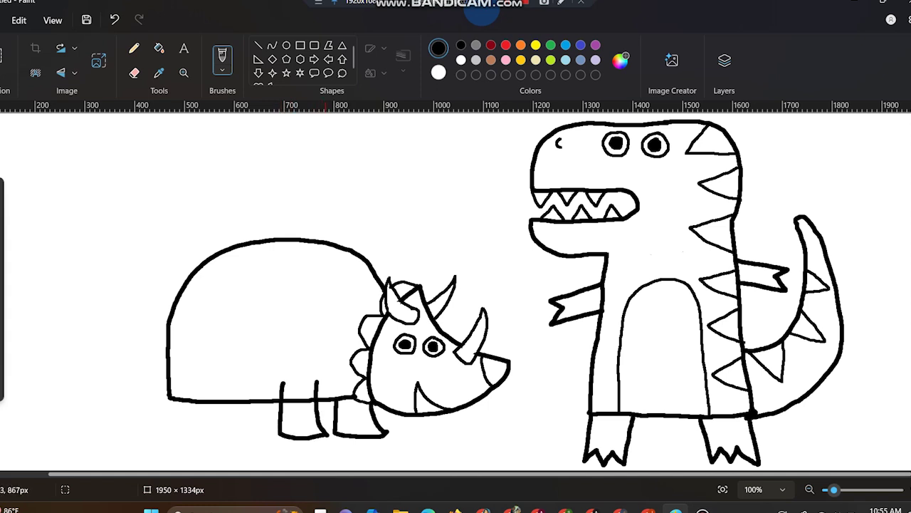
{"action": "mouse_move", "coordinate": [176, 381]}
{"action": "left_mouse_down"}
{"action": "mouse_move", "coordinate": [169, 430]}
{"action": "mouse_move", "coordinate": [210, 431]}
{"action": "left_mouse_up"}
{"action": "mouse_move", "coordinate": [206, 379]}
{"action": "left_mouse_down"}
{"action": "mouse_move", "coordinate": [212, 431]}
{"action": "mouse_move", "coordinate": [223, 431]}
{"action": "left_mouse_up"}
{"action": "mouse_move", "coordinate": [255, 403]}
{"action": "left_mouse_down"}
{"action": "mouse_move", "coordinate": [265, 425]}
{"action": "mouse_move", "coordinate": [231, 429]}
{"action": "left_mouse_up"}
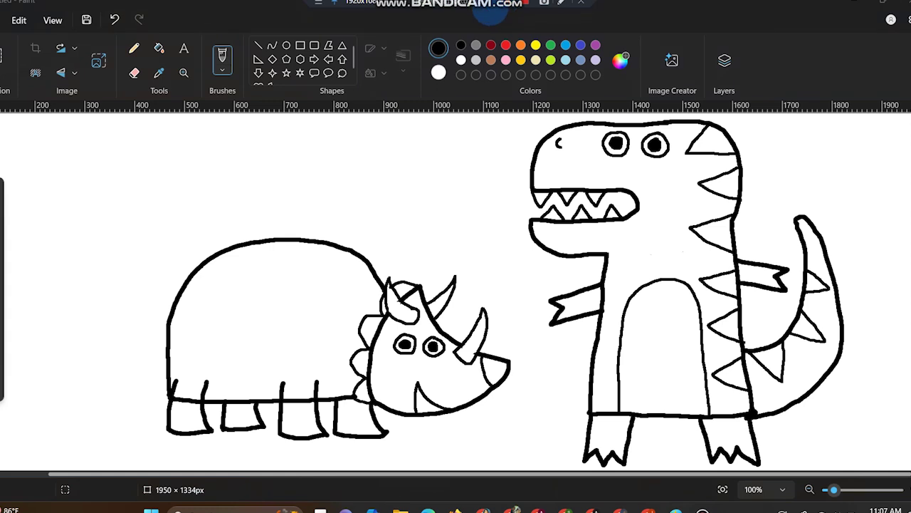
{"action": "left_click", "coordinate": [134, 72]}
{"action": "left_click_drag", "start_coordinate": [179, 401], "coordinate": [198, 403]}
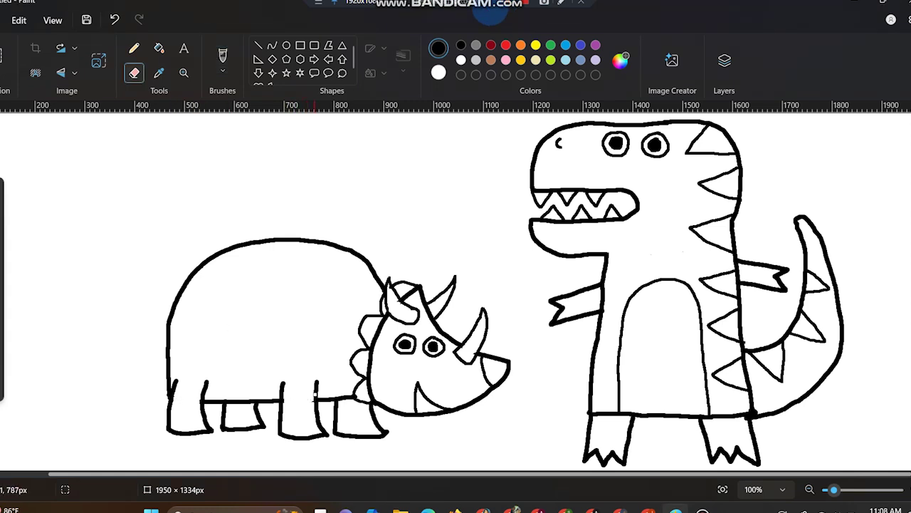
Pencil small toe marks on the horned dinosaur's feet and five oval spots across its upper back
{"action": "left_click", "coordinate": [133, 47]}
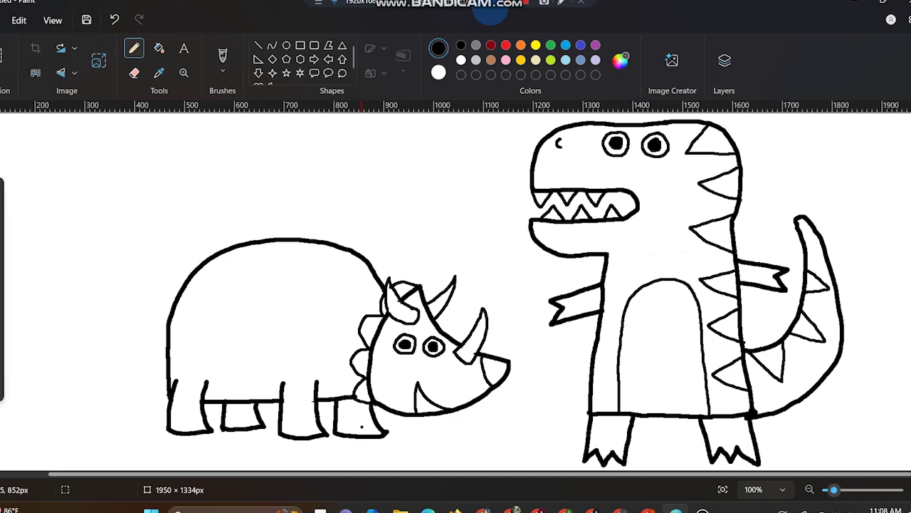
{"action": "left_click_drag", "start_coordinate": [304, 432], "coordinate": [300, 426]}
{"action": "mouse_move", "coordinate": [337, 264]}
{"action": "left_mouse_down"}
{"action": "mouse_move", "coordinate": [301, 259]}
{"action": "mouse_move", "coordinate": [316, 282]}
{"action": "mouse_move", "coordinate": [348, 269]}
{"action": "left_mouse_up"}
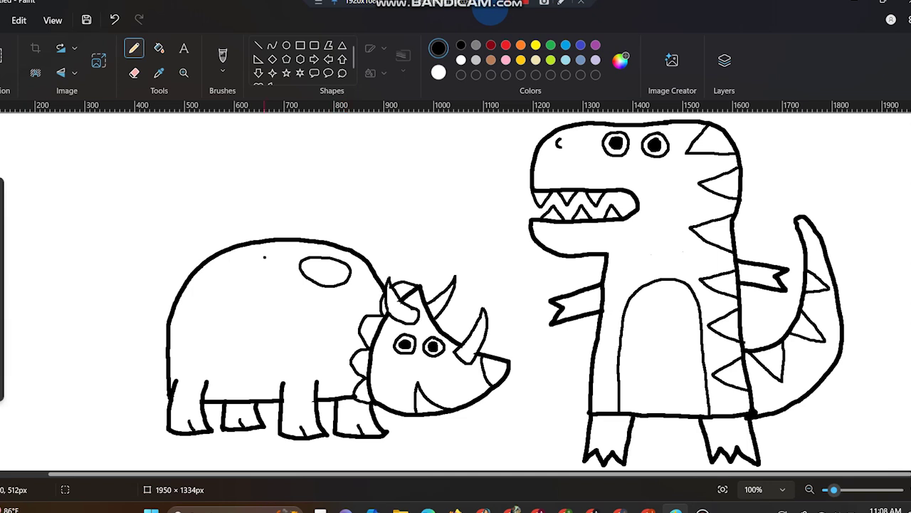
{"action": "mouse_move", "coordinate": [265, 257]}
{"action": "left_mouse_down"}
{"action": "mouse_move", "coordinate": [238, 270]}
{"action": "mouse_move", "coordinate": [270, 258]}
{"action": "left_mouse_up"}
{"action": "mouse_move", "coordinate": [220, 275]}
{"action": "left_mouse_down"}
{"action": "mouse_move", "coordinate": [196, 302]}
{"action": "mouse_move", "coordinate": [230, 277]}
{"action": "mouse_move", "coordinate": [248, 291]}
{"action": "mouse_move", "coordinate": [267, 282]}
{"action": "mouse_move", "coordinate": [304, 289]}
{"action": "left_mouse_up"}
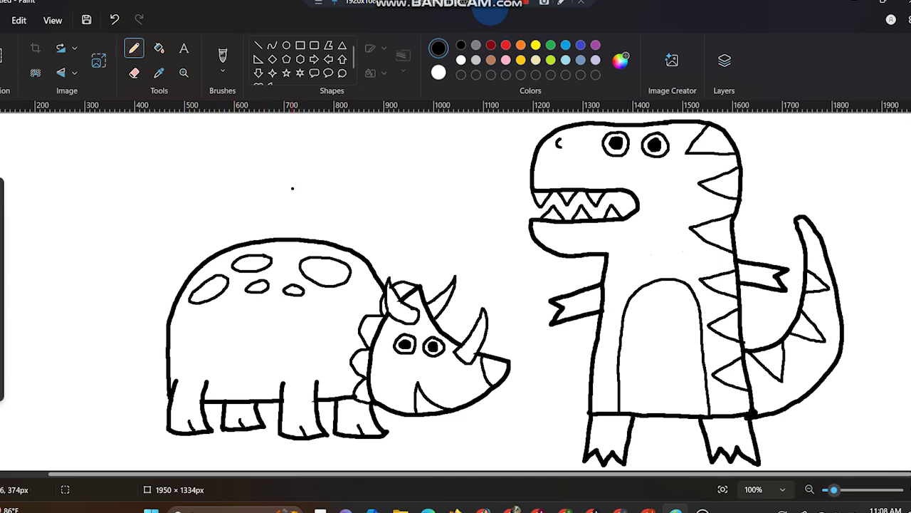
Brush a curved pointed tail on the horned dinosaur and pencil a gently curved ground line behind both dinosaurs
{"action": "left_click", "coordinate": [222, 59]}
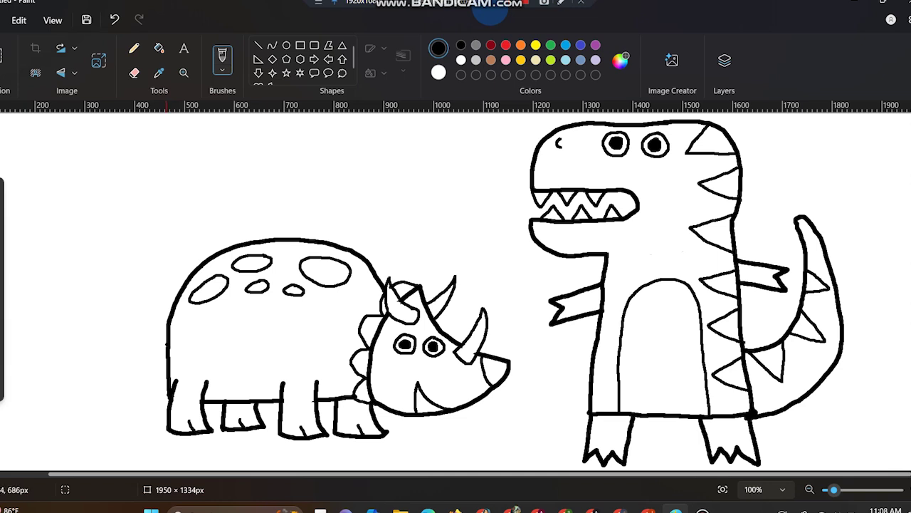
{"action": "mouse_move", "coordinate": [164, 343]}
{"action": "left_mouse_down"}
{"action": "mouse_move", "coordinate": [112, 378]}
{"action": "mouse_move", "coordinate": [82, 370]}
{"action": "mouse_move", "coordinate": [107, 397]}
{"action": "mouse_move", "coordinate": [169, 402]}
{"action": "left_mouse_up"}
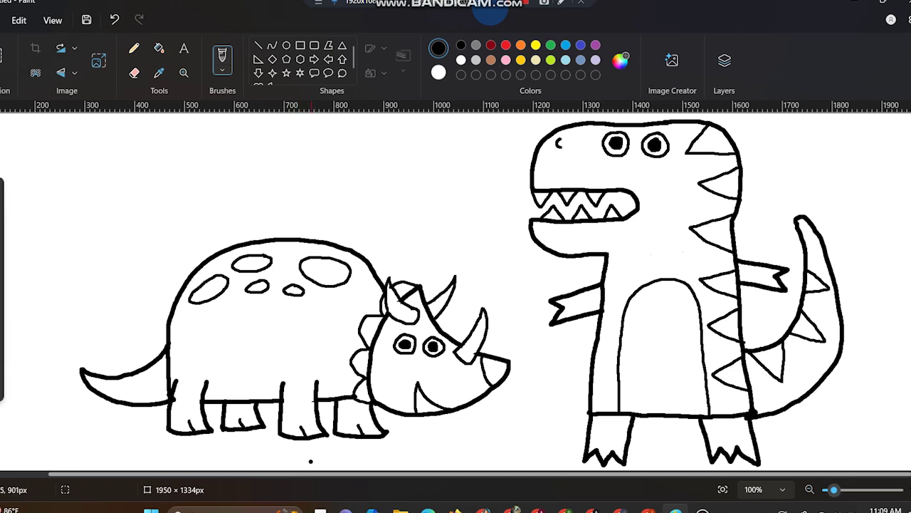
{"action": "left_click", "coordinate": [134, 48]}
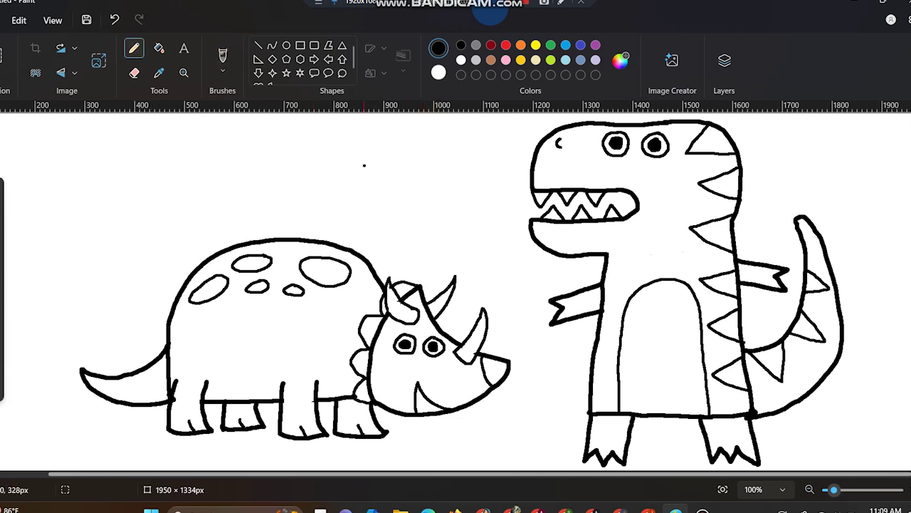
{"action": "left_click_drag", "start_coordinate": [500, 385], "coordinate": [585, 381]}
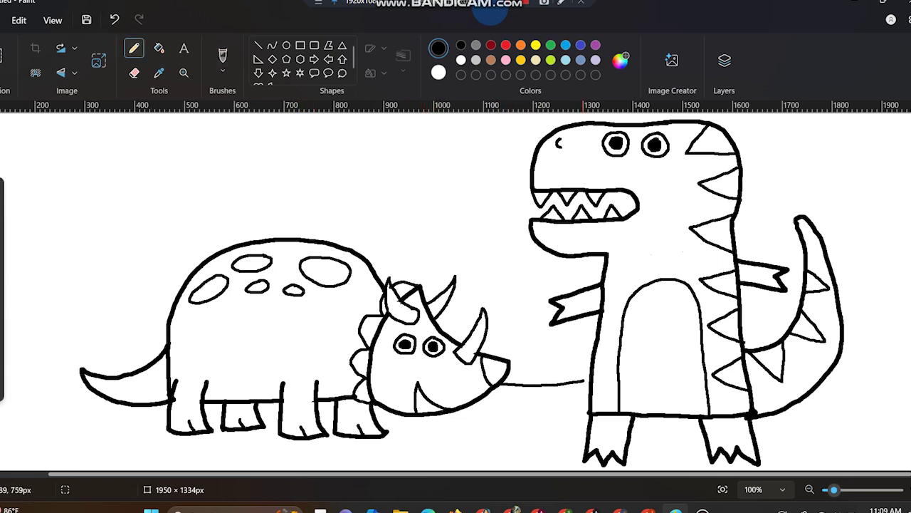
{"action": "left_click_drag", "start_coordinate": [838, 377], "coordinate": [910, 388]}
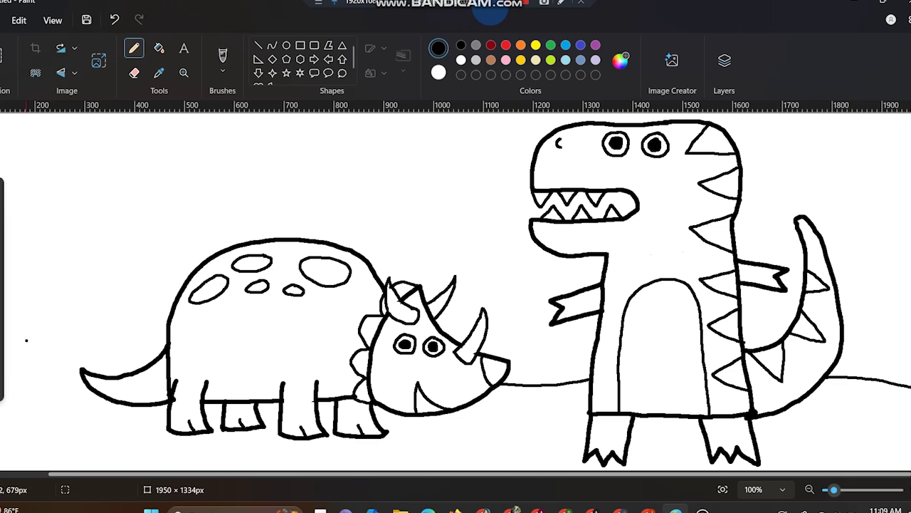
{"action": "mouse_move", "coordinate": [81, 373]}
{"action": "left_mouse_down"}
{"action": "mouse_move", "coordinate": [2, 369]}
{"action": "mouse_move", "coordinate": [34, 263]}
{"action": "mouse_move", "coordinate": [44, 346]}
{"action": "mouse_move", "coordinate": [20, 366]}
{"action": "mouse_move", "coordinate": [36, 352]}
{"action": "left_mouse_up"}
Pencil a cluster of large pointed leaves by the tail and scalloped bushes behind the horned dinosaur's tail and head
{"action": "mouse_move", "coordinate": [15, 284]}
{"action": "left_mouse_down"}
{"action": "mouse_move", "coordinate": [32, 262]}
{"action": "mouse_move", "coordinate": [55, 293]}
{"action": "mouse_move", "coordinate": [53, 370]}
{"action": "left_mouse_up"}
{"action": "mouse_move", "coordinate": [60, 304]}
{"action": "left_mouse_down"}
{"action": "mouse_move", "coordinate": [81, 280]}
{"action": "mouse_move", "coordinate": [85, 318]}
{"action": "mouse_move", "coordinate": [64, 360]}
{"action": "mouse_move", "coordinate": [37, 369]}
{"action": "mouse_move", "coordinate": [37, 352]}
{"action": "mouse_move", "coordinate": [36, 370]}
{"action": "mouse_move", "coordinate": [115, 315]}
{"action": "mouse_move", "coordinate": [131, 318]}
{"action": "mouse_move", "coordinate": [108, 353]}
{"action": "mouse_move", "coordinate": [64, 370]}
{"action": "left_mouse_up"}
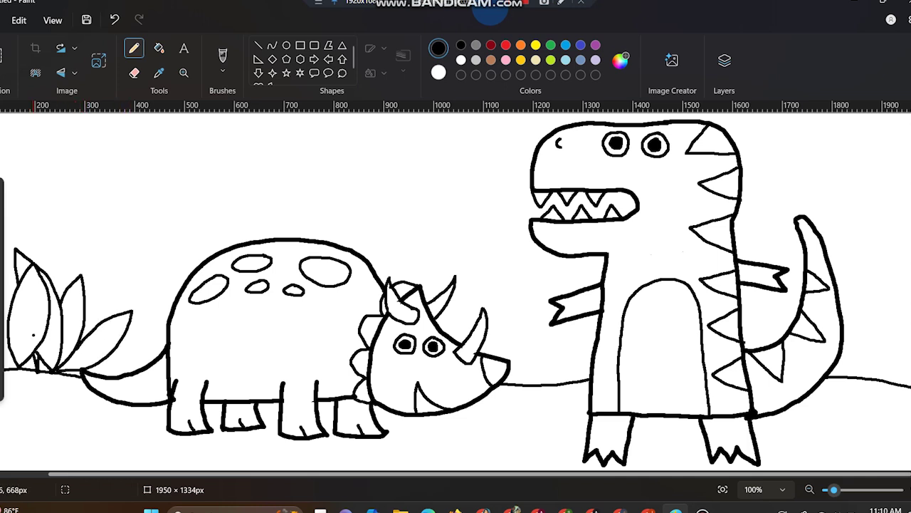
{"action": "mouse_move", "coordinate": [86, 312]}
{"action": "left_mouse_down"}
{"action": "mouse_move", "coordinate": [157, 300]}
{"action": "mouse_move", "coordinate": [168, 318]}
{"action": "mouse_move", "coordinate": [135, 339]}
{"action": "mouse_move", "coordinate": [165, 342]}
{"action": "left_mouse_up"}
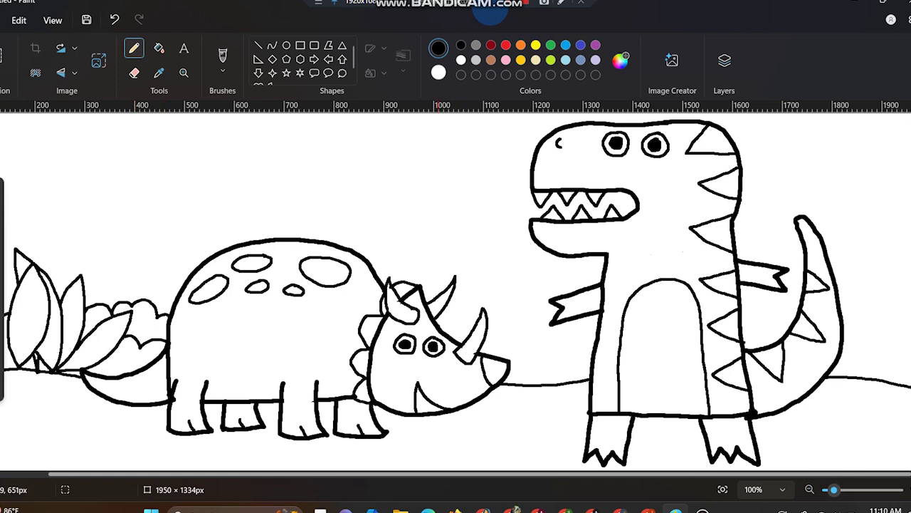
{"action": "mouse_move", "coordinate": [438, 326]}
{"action": "left_mouse_down"}
{"action": "mouse_move", "coordinate": [478, 325]}
{"action": "mouse_move", "coordinate": [536, 363]}
{"action": "mouse_move", "coordinate": [545, 383]}
{"action": "left_mouse_up"}
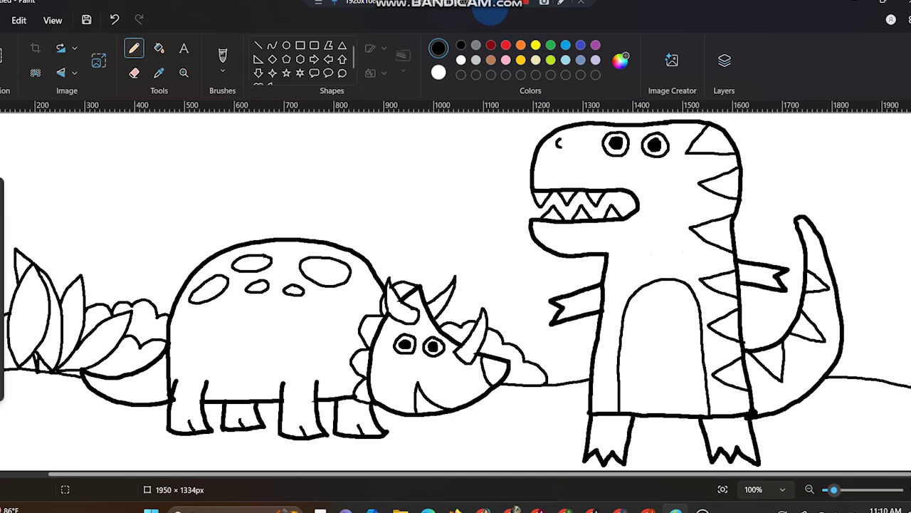
Brush a rounded oblong head outline for a third dinosaur above the leaves and bush
{"action": "left_click", "coordinate": [222, 56]}
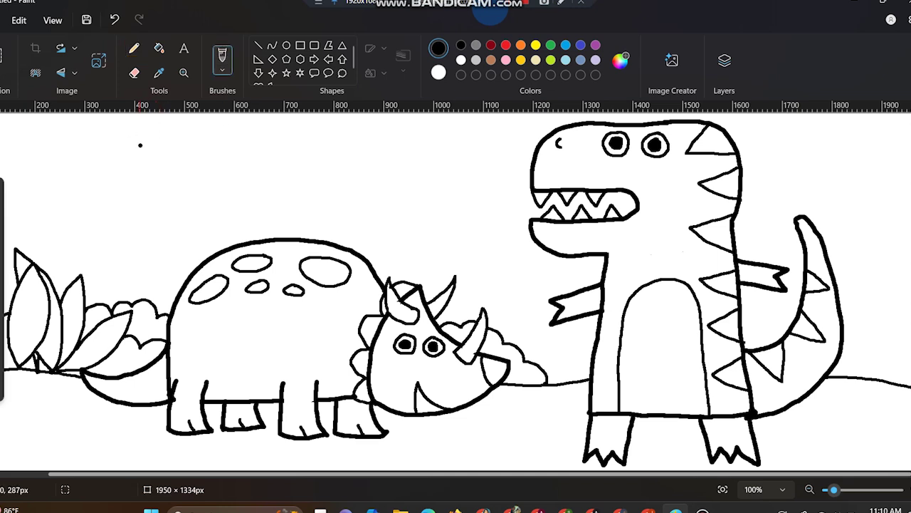
{"action": "left_click_drag", "start_coordinate": [138, 139], "coordinate": [187, 136]}
{"action": "left_click", "coordinate": [114, 20]}
{"action": "mouse_move", "coordinate": [121, 137]}
{"action": "left_mouse_down"}
{"action": "mouse_move", "coordinate": [185, 147]}
{"action": "mouse_move", "coordinate": [202, 189]}
{"action": "mouse_move", "coordinate": [190, 212]}
{"action": "mouse_move", "coordinate": [125, 217]}
{"action": "mouse_move", "coordinate": [76, 198]}
{"action": "mouse_move", "coordinate": [72, 169]}
{"action": "mouse_move", "coordinate": [119, 138]}
{"action": "left_mouse_up"}
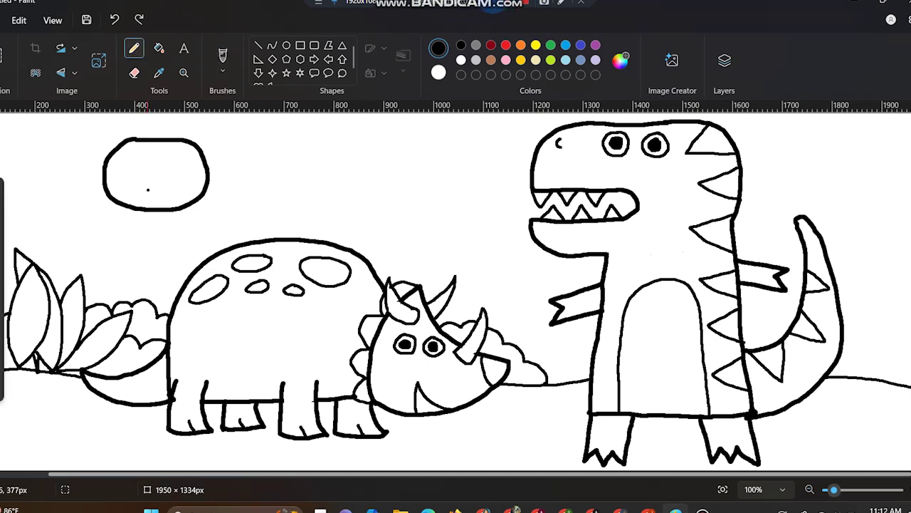
Pencil the third dinosaur's face: a toothed mouth, two round eyes with black pupils and a small curved nostril
{"action": "mouse_move", "coordinate": [148, 189]}
{"action": "left_mouse_down"}
{"action": "mouse_move", "coordinate": [207, 196]}
{"action": "mouse_move", "coordinate": [161, 194]}
{"action": "left_mouse_up"}
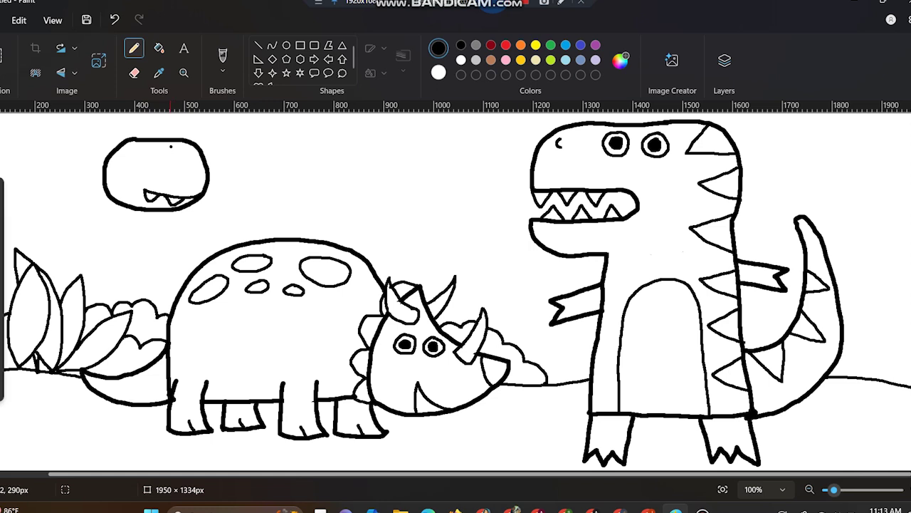
{"action": "mouse_move", "coordinate": [171, 146]}
{"action": "left_mouse_down"}
{"action": "mouse_move", "coordinate": [162, 150]}
{"action": "mouse_move", "coordinate": [172, 162]}
{"action": "mouse_move", "coordinate": [172, 145]}
{"action": "mouse_move", "coordinate": [152, 156]}
{"action": "mouse_move", "coordinate": [165, 142]}
{"action": "mouse_move", "coordinate": [130, 163]}
{"action": "mouse_move", "coordinate": [145, 148]}
{"action": "mouse_move", "coordinate": [136, 144]}
{"action": "left_mouse_up"}
{"action": "left_click", "coordinate": [115, 20]}
{"action": "left_click", "coordinate": [115, 20]}
{"action": "left_click_drag", "start_coordinate": [156, 146], "coordinate": [156, 149]}
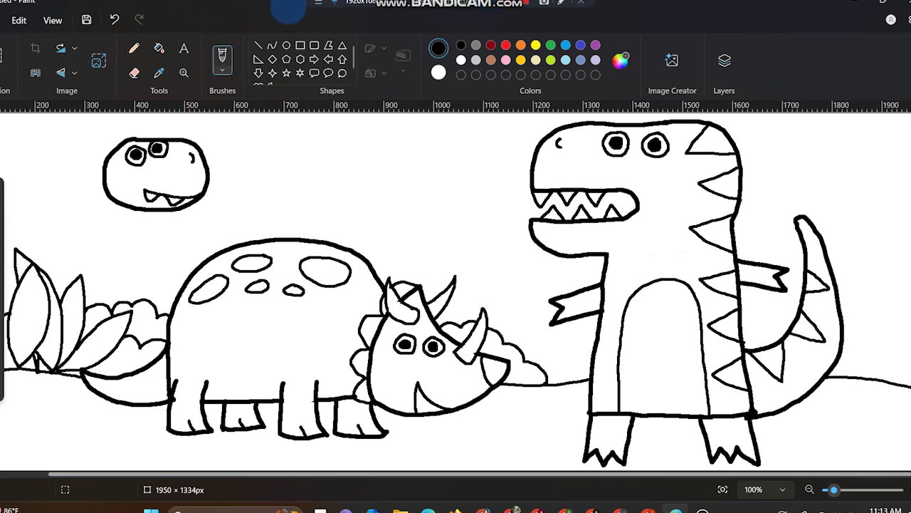
Brush both sides of the third dinosaur's long neck from its head down to the leaves and bush
{"action": "left_click", "coordinate": [222, 61]}
{"action": "left_click_drag", "start_coordinate": [101, 164], "coordinate": [80, 228]}
{"action": "key", "text": "ctrl+z"}
{"action": "key", "text": "ctrl+y"}
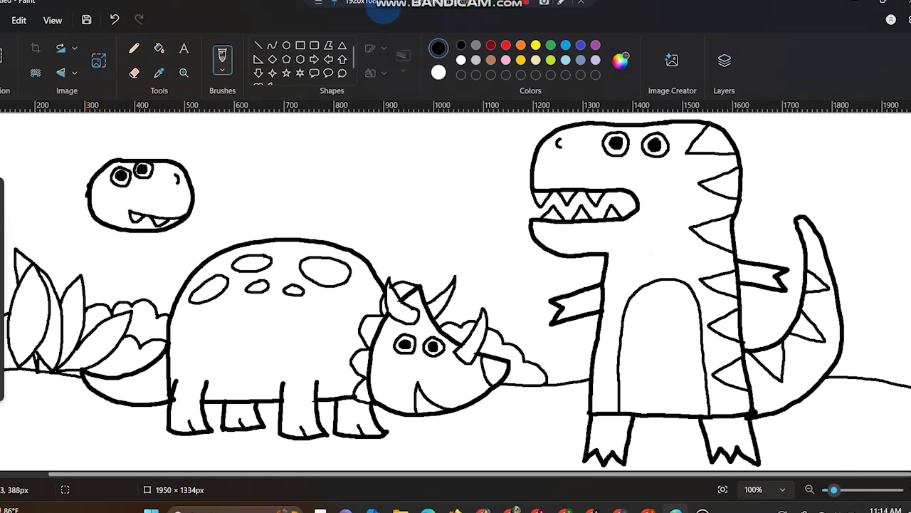
{"action": "left_click_drag", "start_coordinate": [88, 194], "coordinate": [57, 296]}
{"action": "left_click_drag", "start_coordinate": [147, 232], "coordinate": [144, 279]}
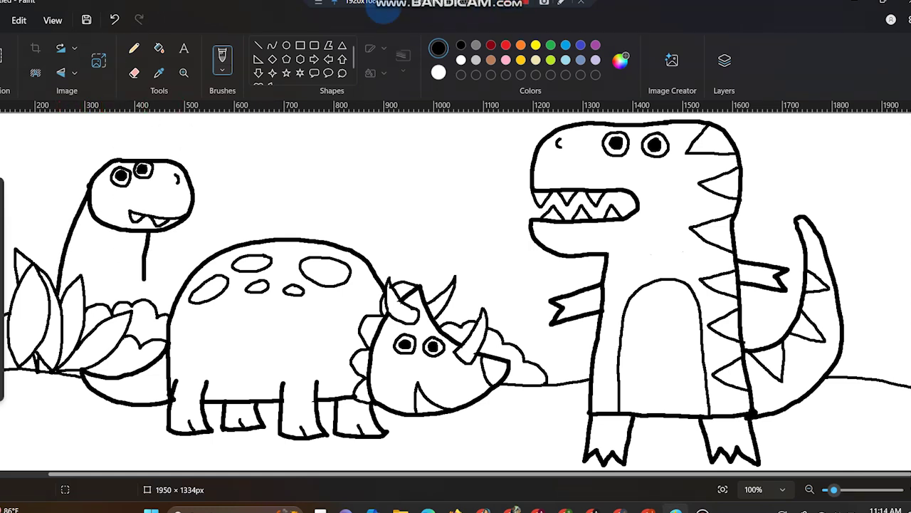
{"action": "key", "text": "ctrl+z"}
{"action": "left_click_drag", "start_coordinate": [149, 234], "coordinate": [145, 299]}
Pencil an arched belly patch on the third dinosaur and rounded scales down the back of its head and neck
{"action": "left_click", "coordinate": [134, 48]}
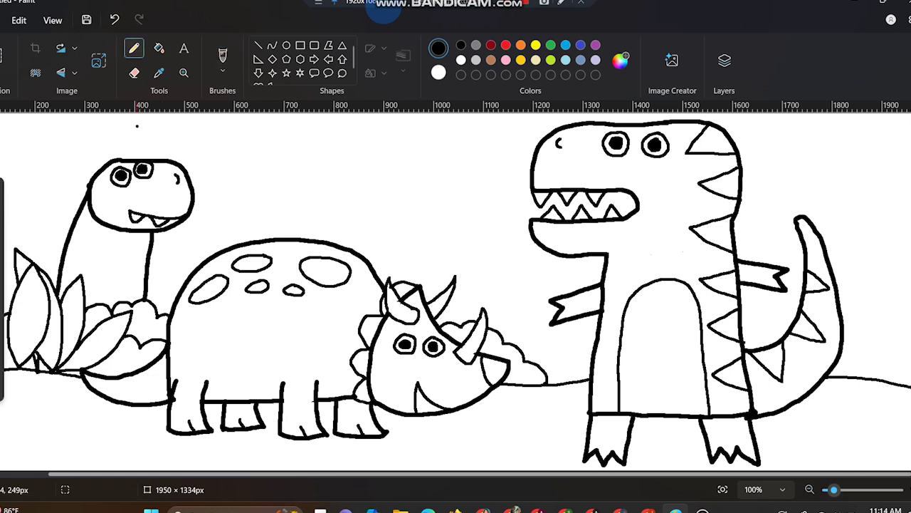
{"action": "mouse_move", "coordinate": [148, 243]}
{"action": "left_mouse_down"}
{"action": "mouse_move", "coordinate": [124, 239]}
{"action": "mouse_move", "coordinate": [95, 273]}
{"action": "mouse_move", "coordinate": [87, 306]}
{"action": "left_mouse_up"}
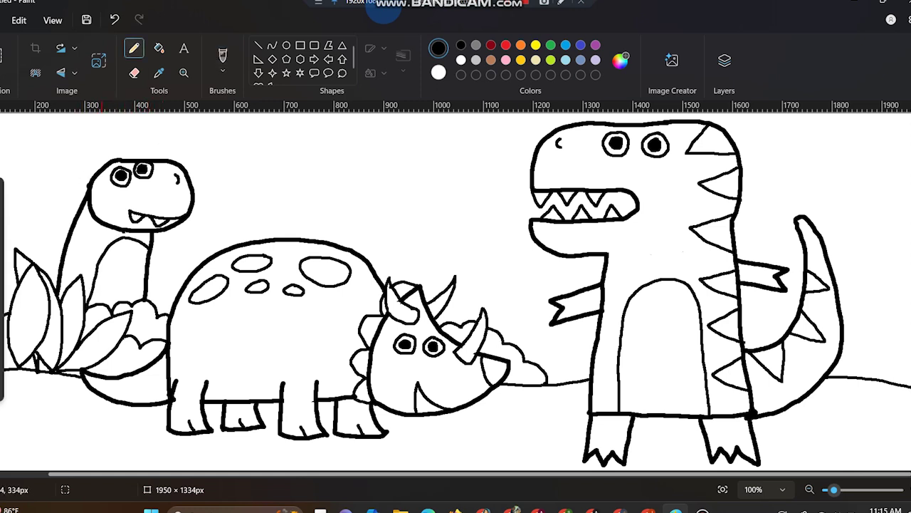
{"action": "mouse_move", "coordinate": [101, 167]}
{"action": "left_mouse_down"}
{"action": "mouse_move", "coordinate": [71, 174]}
{"action": "mouse_move", "coordinate": [76, 208]}
{"action": "mouse_move", "coordinate": [64, 210]}
{"action": "mouse_move", "coordinate": [61, 242]}
{"action": "mouse_move", "coordinate": [44, 256]}
{"action": "mouse_move", "coordinate": [55, 285]}
{"action": "left_mouse_up"}
Brush two small clawed arms on the third dinosaur, one across its body and one sticking out in front
{"action": "left_click", "coordinate": [223, 61]}
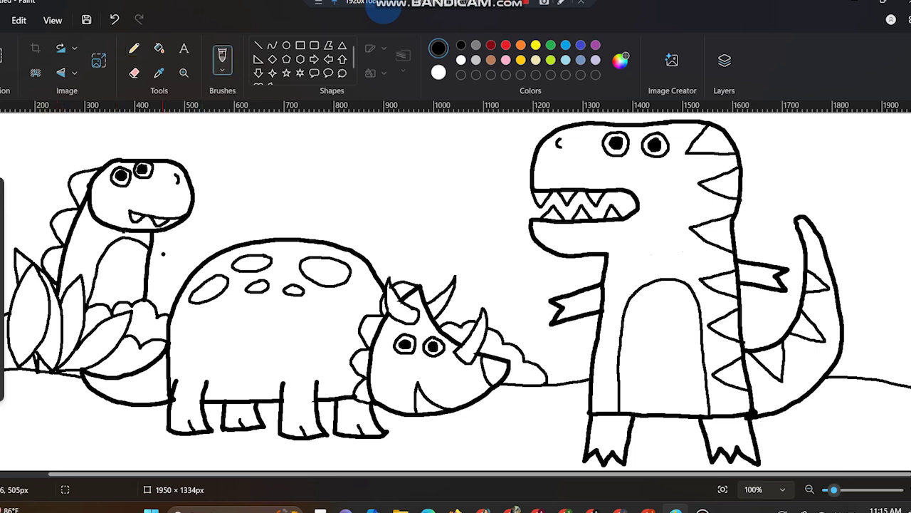
{"action": "mouse_move", "coordinate": [152, 255]}
{"action": "left_mouse_down"}
{"action": "mouse_move", "coordinate": [173, 247]}
{"action": "mouse_move", "coordinate": [173, 261]}
{"action": "mouse_move", "coordinate": [184, 263]}
{"action": "mouse_move", "coordinate": [149, 278]}
{"action": "left_mouse_up"}
{"action": "left_click", "coordinate": [89, 253]}
{"action": "mouse_move", "coordinate": [85, 248]}
{"action": "left_mouse_down"}
{"action": "mouse_move", "coordinate": [111, 241]}
{"action": "mouse_move", "coordinate": [105, 256]}
{"action": "mouse_move", "coordinate": [80, 269]}
{"action": "left_mouse_up"}
Erase the part of the third dinosaur's head outline that separates its head from its neck
{"action": "left_click", "coordinate": [134, 73]}
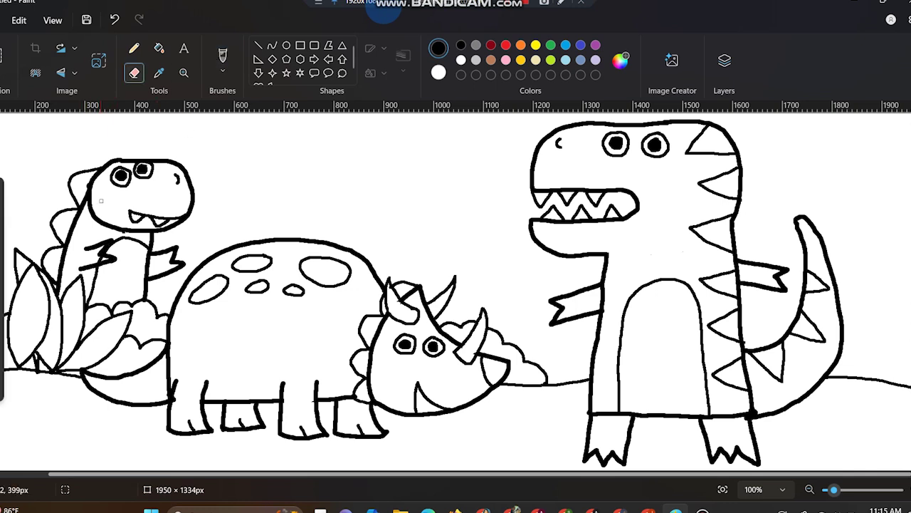
{"action": "left_click_drag", "start_coordinate": [92, 209], "coordinate": [120, 229]}
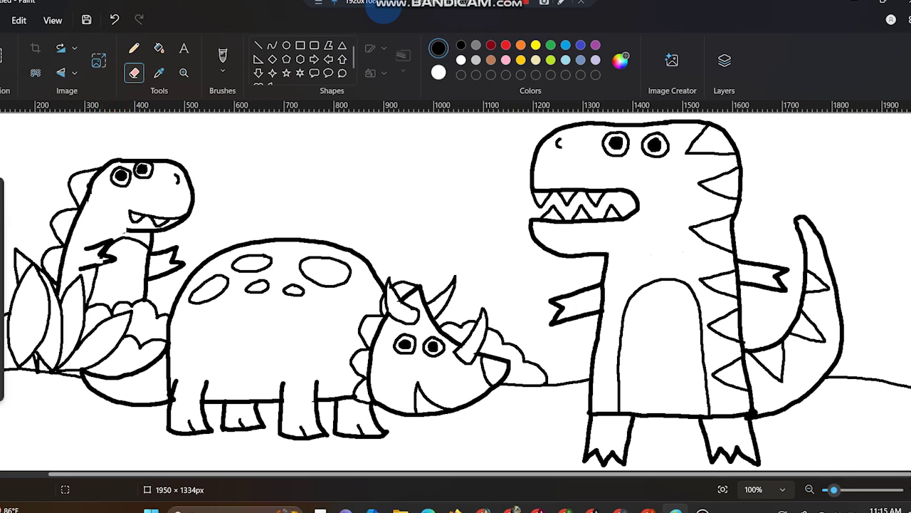
{"action": "left_click", "coordinate": [114, 20]}
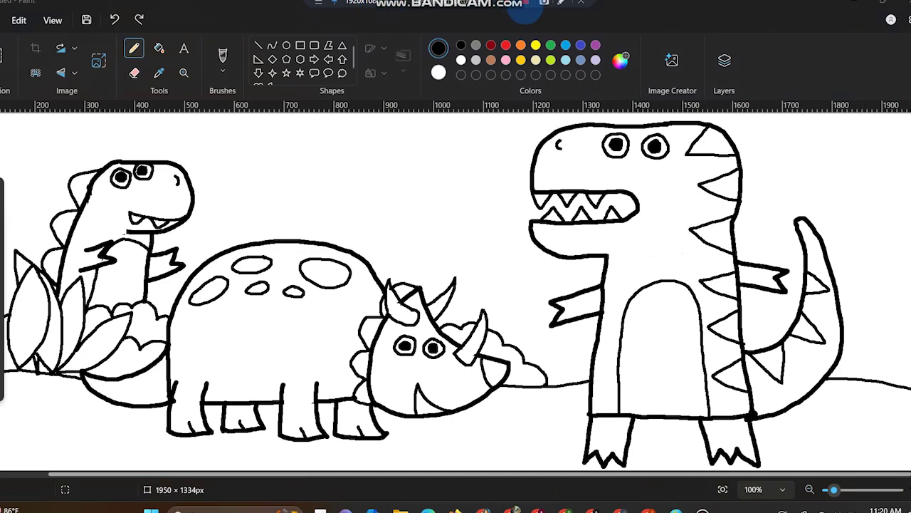
Pencil two fluffy clouds with spiral swirls inside them in the sky above the dinosaurs
{"action": "scroll", "coordinate": [218, 143], "scroll_direction": "up", "scroll_amount": 2}
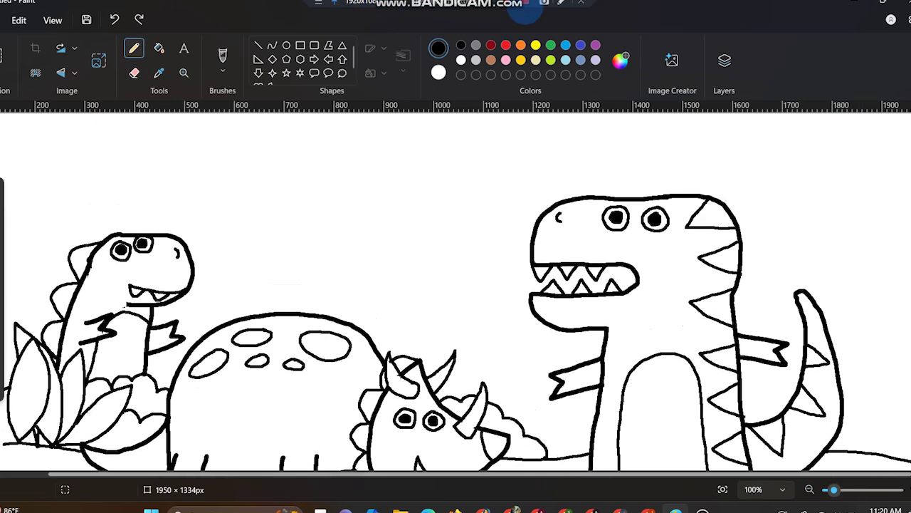
{"action": "left_click_drag", "start_coordinate": [219, 136], "coordinate": [207, 174]}
{"action": "key", "text": "ctrl+z"}
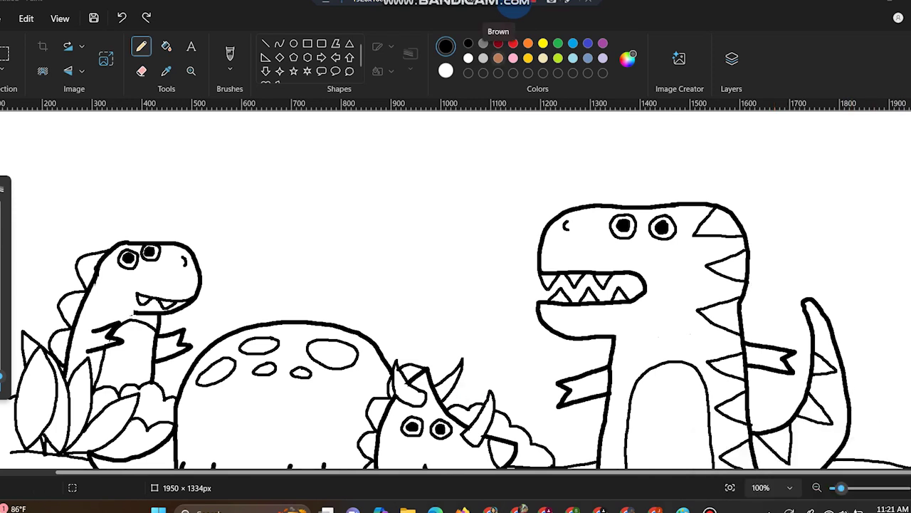
{"action": "mouse_move", "coordinate": [241, 129]}
{"action": "left_mouse_down"}
{"action": "mouse_move", "coordinate": [216, 147]}
{"action": "mouse_move", "coordinate": [251, 180]}
{"action": "mouse_move", "coordinate": [302, 162]}
{"action": "mouse_move", "coordinate": [280, 139]}
{"action": "mouse_move", "coordinate": [265, 150]}
{"action": "mouse_move", "coordinate": [287, 156]}
{"action": "left_mouse_up"}
{"action": "mouse_move", "coordinate": [242, 128]}
{"action": "left_mouse_down"}
{"action": "mouse_move", "coordinate": [320, 118]}
{"action": "mouse_move", "coordinate": [337, 136]}
{"action": "mouse_move", "coordinate": [306, 129]}
{"action": "left_mouse_up"}
{"action": "mouse_move", "coordinate": [299, 169]}
{"action": "left_mouse_down"}
{"action": "mouse_move", "coordinate": [328, 175]}
{"action": "mouse_move", "coordinate": [357, 148]}
{"action": "mouse_move", "coordinate": [339, 131]}
{"action": "left_mouse_up"}
{"action": "mouse_move", "coordinate": [471, 123]}
{"action": "left_mouse_down"}
{"action": "mouse_move", "coordinate": [434, 146]}
{"action": "mouse_move", "coordinate": [449, 173]}
{"action": "mouse_move", "coordinate": [477, 166]}
{"action": "mouse_move", "coordinate": [467, 151]}
{"action": "mouse_move", "coordinate": [505, 171]}
{"action": "mouse_move", "coordinate": [543, 137]}
{"action": "mouse_move", "coordinate": [522, 120]}
{"action": "mouse_move", "coordinate": [501, 130]}
{"action": "mouse_move", "coordinate": [527, 132]}
{"action": "left_mouse_up"}
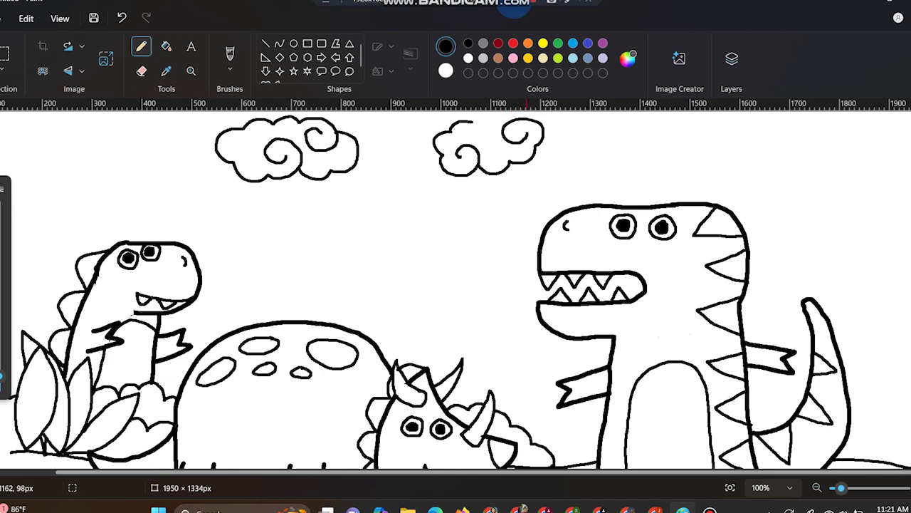
{"action": "left_click_drag", "start_coordinate": [473, 121], "coordinate": [517, 114]}
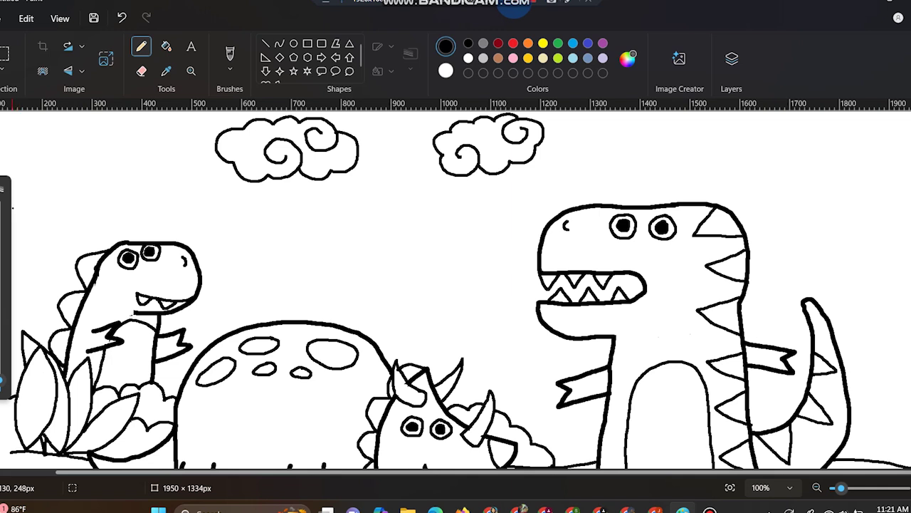
Pencil three layers of wavy hill lines across the background, interrupting them where the dinosaurs stand in front
{"action": "mouse_move", "coordinate": [13, 207]}
{"action": "left_mouse_down"}
{"action": "mouse_move", "coordinate": [307, 196]}
{"action": "mouse_move", "coordinate": [471, 230]}
{"action": "mouse_move", "coordinate": [574, 200]}
{"action": "mouse_move", "coordinate": [671, 205]}
{"action": "left_mouse_up"}
{"action": "mouse_move", "coordinate": [740, 222]}
{"action": "left_mouse_down"}
{"action": "mouse_move", "coordinate": [815, 235]}
{"action": "mouse_move", "coordinate": [910, 219]}
{"action": "left_mouse_up"}
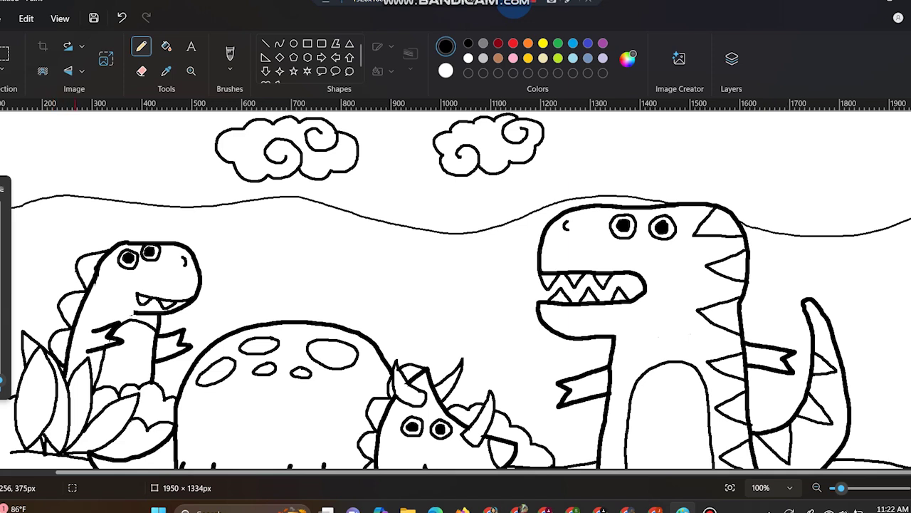
{"action": "mouse_move", "coordinate": [76, 269]}
{"action": "left_mouse_down"}
{"action": "mouse_move", "coordinate": [39, 266]}
{"action": "mouse_move", "coordinate": [17, 283]}
{"action": "left_mouse_up"}
{"action": "mouse_move", "coordinate": [202, 271]}
{"action": "left_mouse_down"}
{"action": "mouse_move", "coordinate": [431, 269]}
{"action": "mouse_move", "coordinate": [533, 312]}
{"action": "left_mouse_up"}
{"action": "mouse_move", "coordinate": [742, 308]}
{"action": "left_mouse_down"}
{"action": "mouse_move", "coordinate": [905, 258]}
{"action": "mouse_move", "coordinate": [833, 326]}
{"action": "left_mouse_up"}
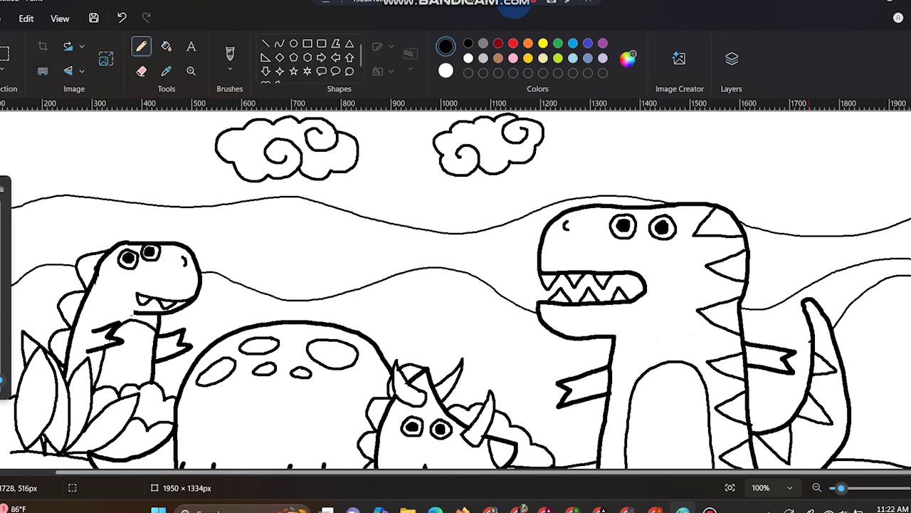
{"action": "mouse_move", "coordinate": [583, 371]}
{"action": "left_mouse_down"}
{"action": "mouse_move", "coordinate": [494, 337]}
{"action": "mouse_move", "coordinate": [392, 316]}
{"action": "mouse_move", "coordinate": [367, 332]}
{"action": "left_mouse_up"}
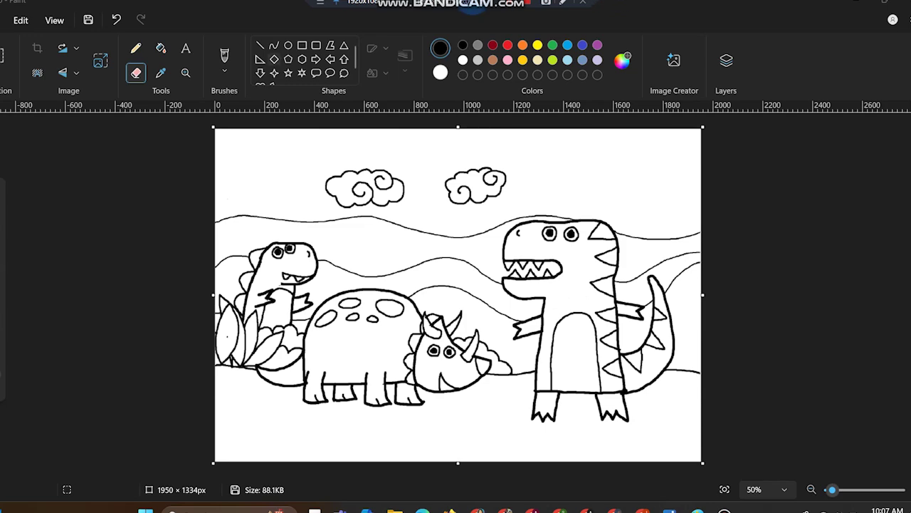
Color the T-rex's head, body, tail, arms and feet bright blue with an 8 px brush, leaving eyes, teeth, spikes and belly uncolored
{"action": "left_click", "coordinate": [186, 72]}
{"action": "left_click", "coordinate": [460, 280]}
{"action": "left_click", "coordinate": [460, 280]}
{"action": "left_click", "coordinate": [459, 280]}
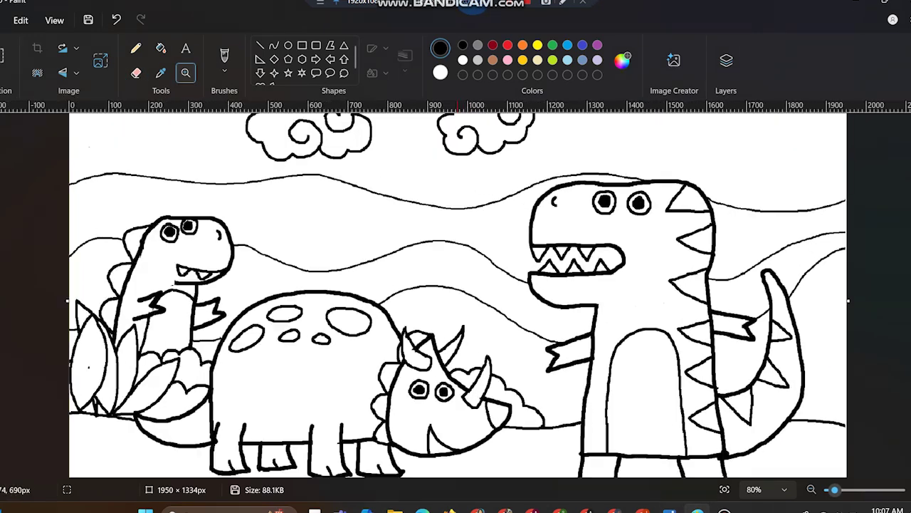
{"action": "scroll", "coordinate": [680, 438], "scroll_direction": "down", "scroll_amount": 1}
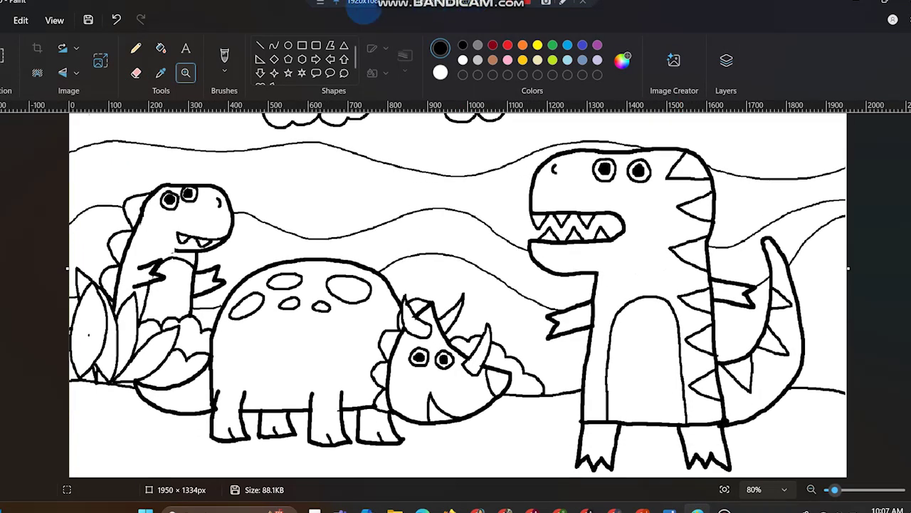
{"action": "left_click", "coordinate": [224, 60]}
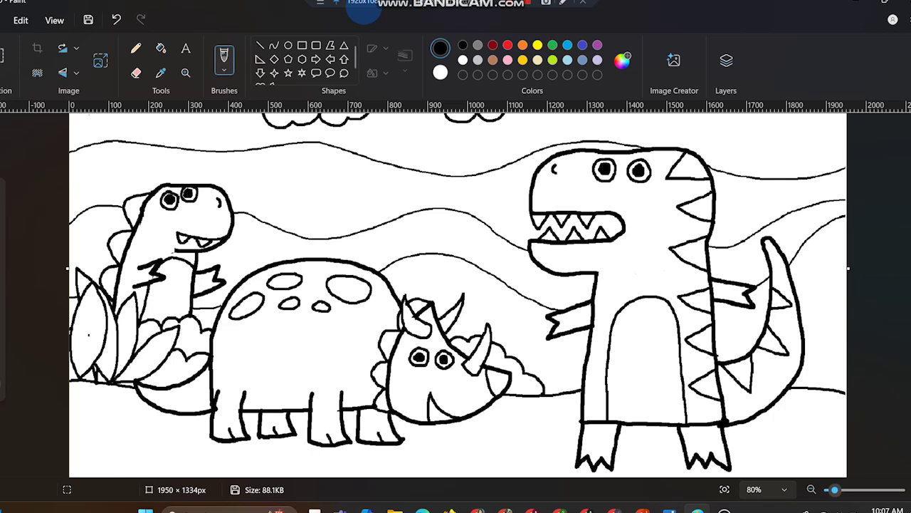
{"action": "left_click", "coordinate": [11, 370]}
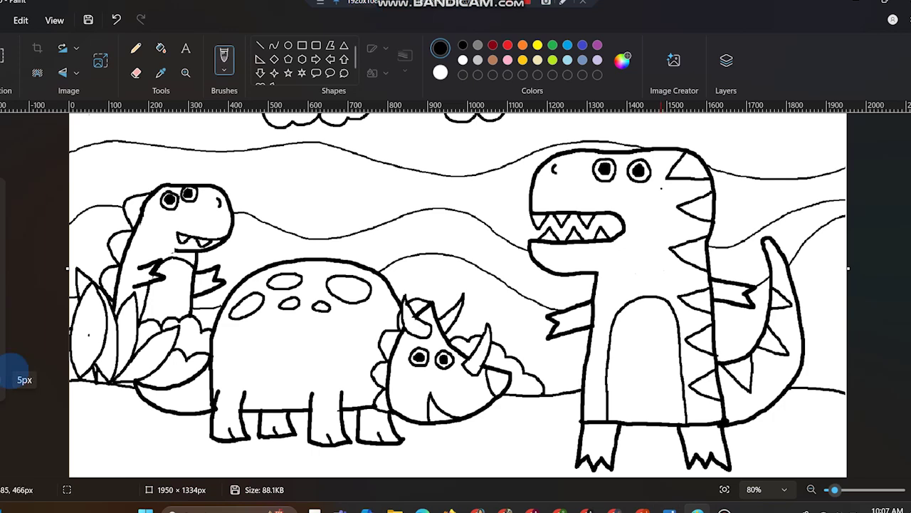
{"action": "left_click_drag", "start_coordinate": [18, 369], "coordinate": [17, 363]}
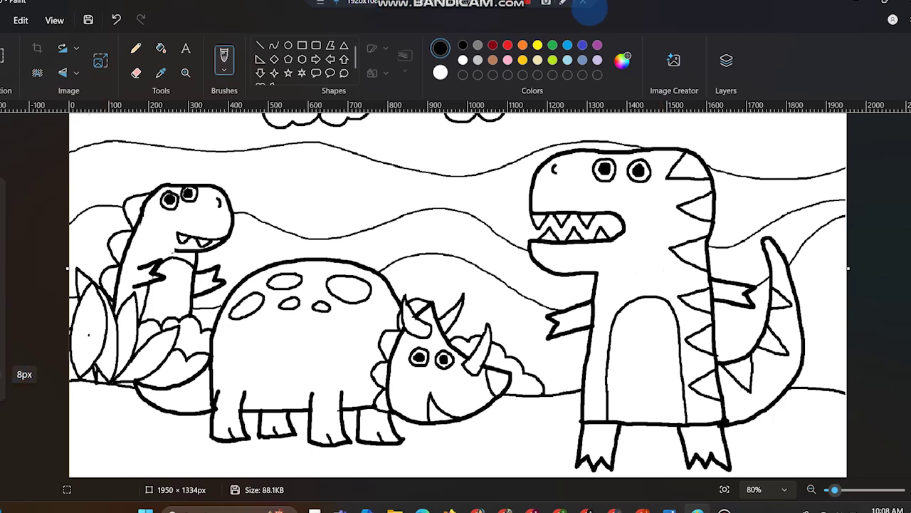
{"action": "left_click", "coordinate": [568, 45]}
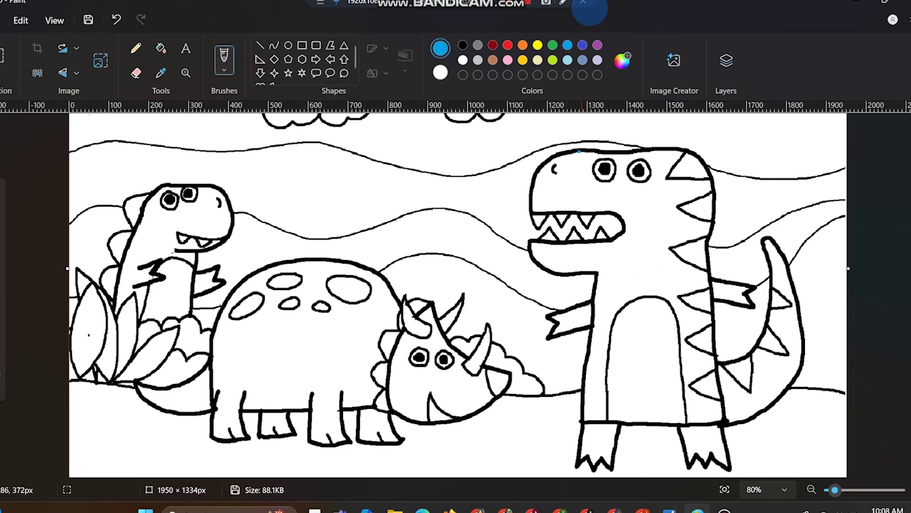
{"action": "mouse_move", "coordinate": [536, 182]}
{"action": "left_mouse_down"}
{"action": "mouse_move", "coordinate": [543, 193]}
{"action": "mouse_move", "coordinate": [545, 186]}
{"action": "mouse_move", "coordinate": [534, 204]}
{"action": "mouse_move", "coordinate": [573, 191]}
{"action": "mouse_move", "coordinate": [585, 196]}
{"action": "mouse_move", "coordinate": [581, 203]}
{"action": "mouse_move", "coordinate": [570, 205]}
{"action": "mouse_move", "coordinate": [594, 193]}
{"action": "left_mouse_up"}
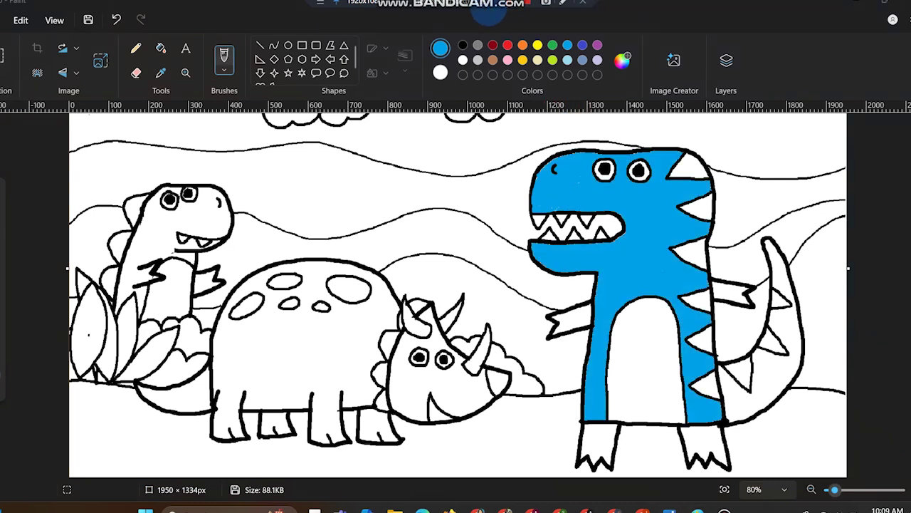
{"action": "mouse_move", "coordinate": [732, 410]}
{"action": "left_mouse_down"}
{"action": "mouse_move", "coordinate": [744, 408]}
{"action": "mouse_move", "coordinate": [733, 398]}
{"action": "mouse_move", "coordinate": [752, 402]}
{"action": "mouse_move", "coordinate": [776, 385]}
{"action": "left_mouse_up"}
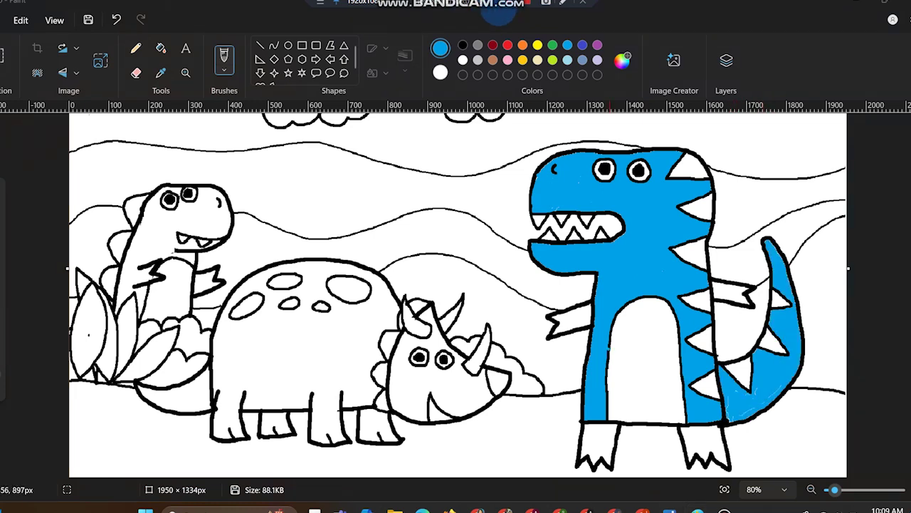
{"action": "mouse_move", "coordinate": [596, 432]}
{"action": "left_mouse_down"}
{"action": "mouse_move", "coordinate": [609, 436]}
{"action": "mouse_move", "coordinate": [601, 430]}
{"action": "left_mouse_up"}
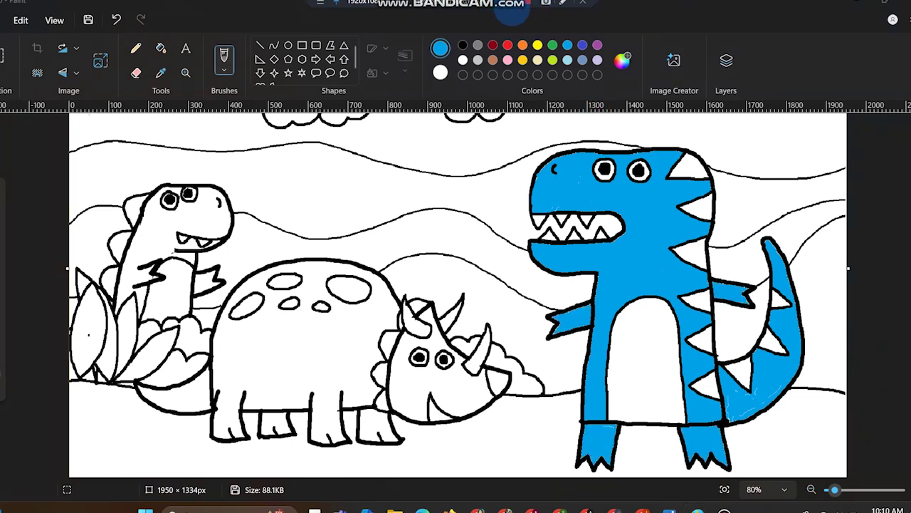
Color all the triangular spikes along the T-rex's back and tail orange
{"action": "left_click", "coordinate": [523, 45]}
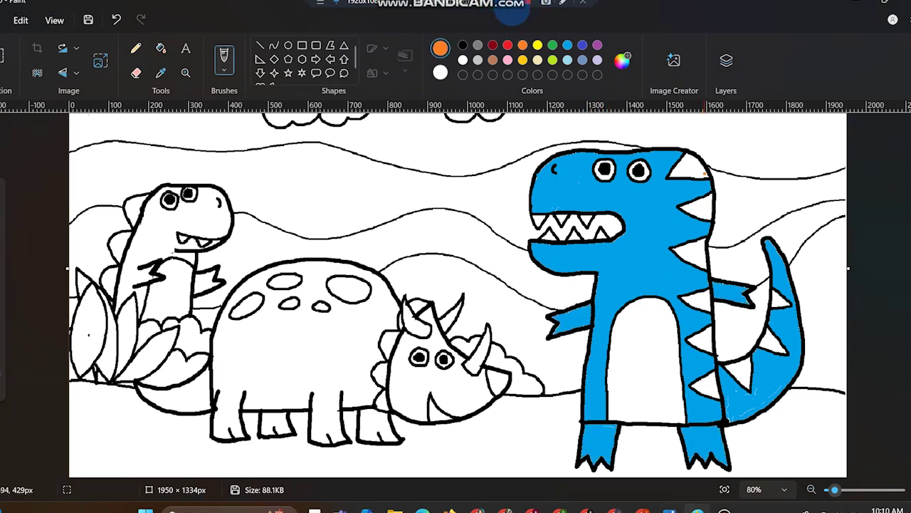
{"action": "mouse_move", "coordinate": [694, 163]}
{"action": "left_mouse_down"}
{"action": "mouse_move", "coordinate": [685, 161]}
{"action": "mouse_move", "coordinate": [700, 167]}
{"action": "left_mouse_up"}
{"action": "left_click_drag", "start_coordinate": [696, 166], "coordinate": [688, 165]}
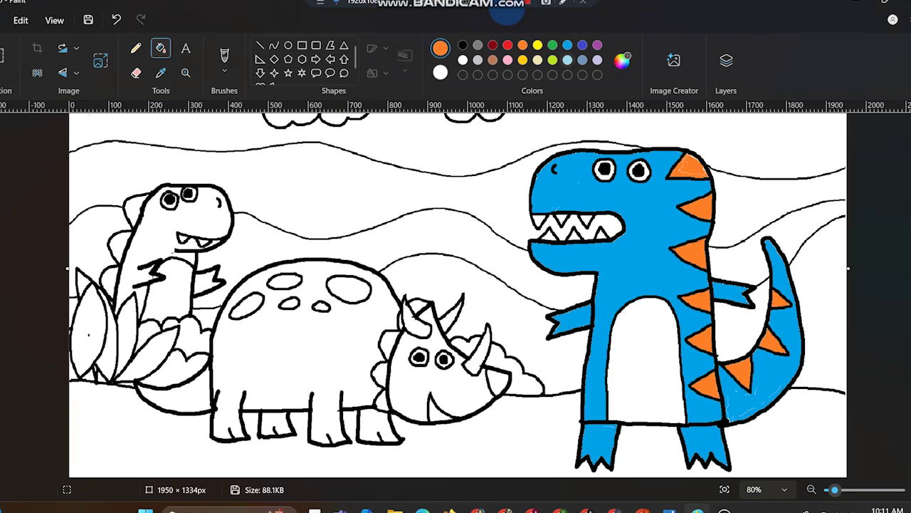
Color the T-rex's arched belly patch light blue
{"action": "left_click", "coordinate": [225, 60]}
{"action": "left_click", "coordinate": [567, 60]}
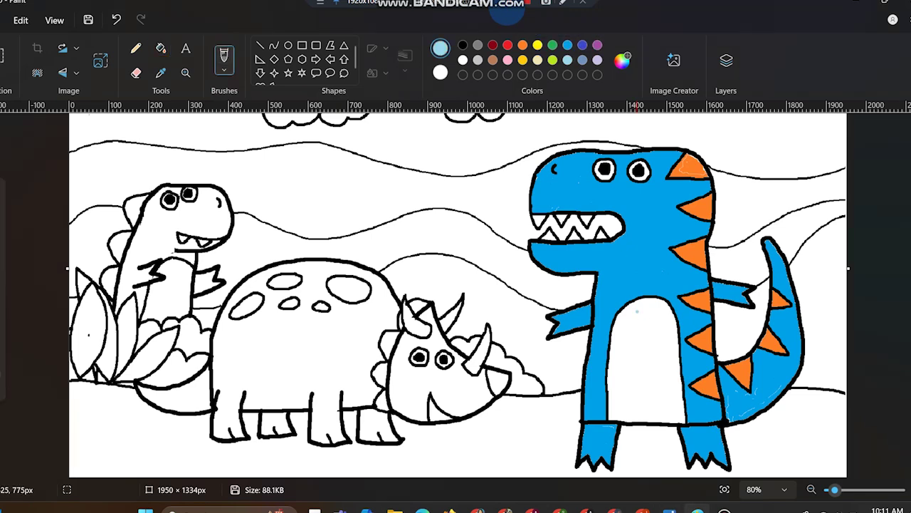
{"action": "mouse_move", "coordinate": [635, 320]}
{"action": "left_mouse_down"}
{"action": "mouse_move", "coordinate": [644, 312]}
{"action": "mouse_move", "coordinate": [665, 317]}
{"action": "mouse_move", "coordinate": [649, 326]}
{"action": "left_mouse_up"}
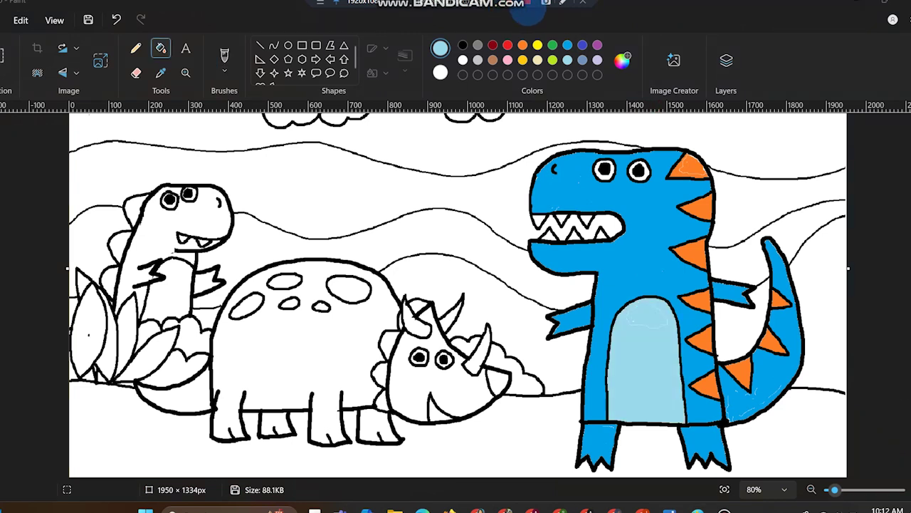
Brush darker blue #006D9C shading along the T-rex's lower jaw, front body edge, leg edges and the outer curve of its tail
{"action": "left_click", "coordinate": [224, 55]}
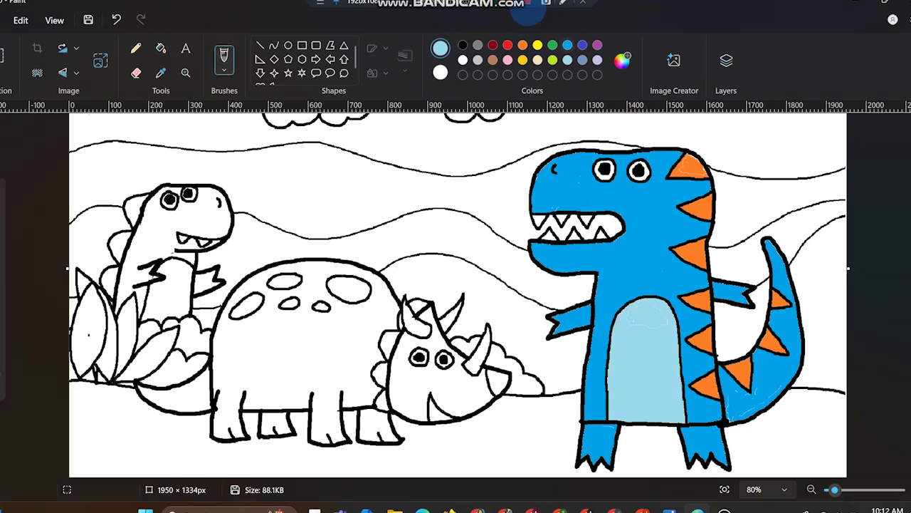
{"action": "left_click", "coordinate": [623, 61]}
{"action": "left_click_drag", "start_coordinate": [487, 115], "coordinate": [487, 160]}
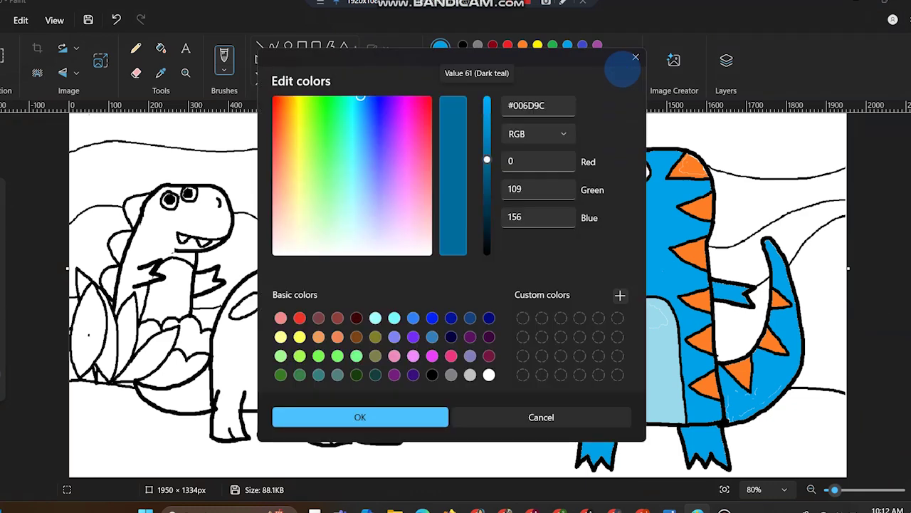
{"action": "left_click", "coordinate": [432, 417]}
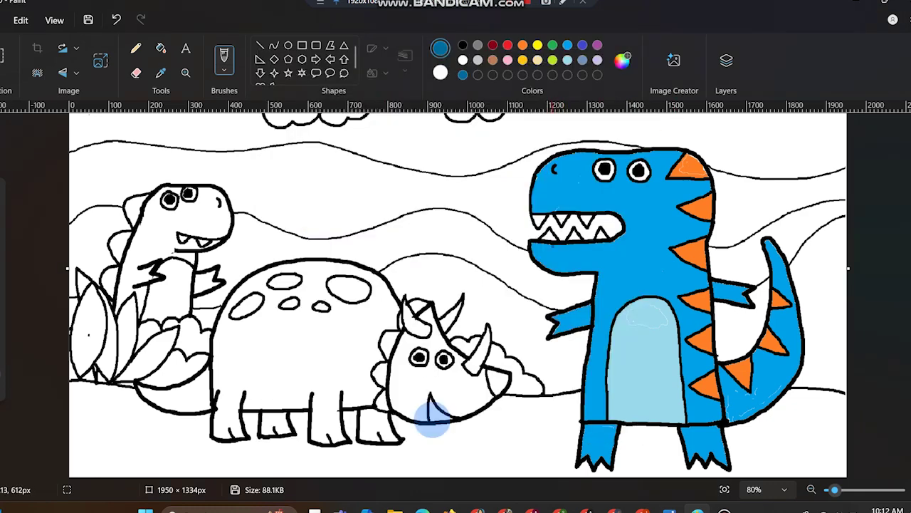
{"action": "mouse_move", "coordinate": [545, 245]}
{"action": "left_mouse_down"}
{"action": "mouse_move", "coordinate": [601, 268]}
{"action": "mouse_move", "coordinate": [605, 281]}
{"action": "mouse_move", "coordinate": [600, 423]}
{"action": "mouse_move", "coordinate": [584, 459]}
{"action": "left_mouse_up"}
{"action": "left_click", "coordinate": [116, 19]}
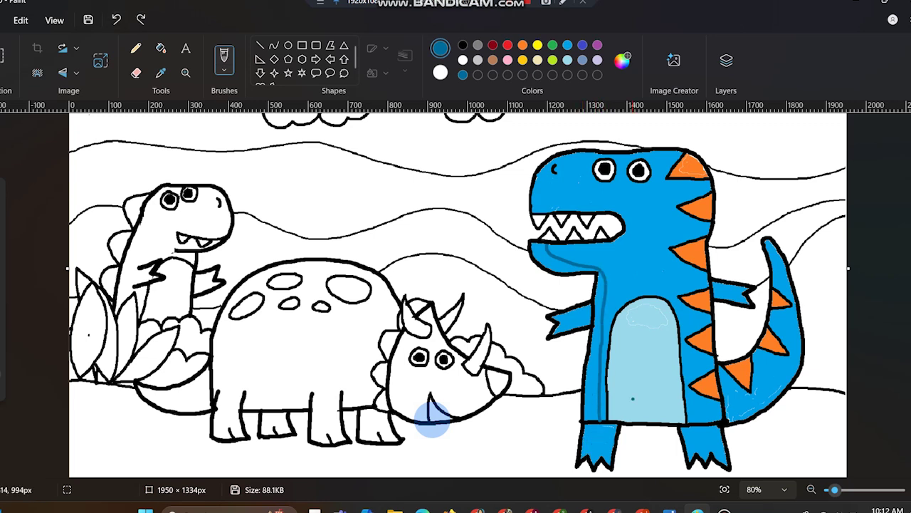
{"action": "mouse_move", "coordinate": [593, 426]}
{"action": "left_mouse_down"}
{"action": "mouse_move", "coordinate": [582, 457]}
{"action": "mouse_move", "coordinate": [590, 427]}
{"action": "left_mouse_up"}
{"action": "left_click_drag", "start_coordinate": [538, 246], "coordinate": [592, 419]}
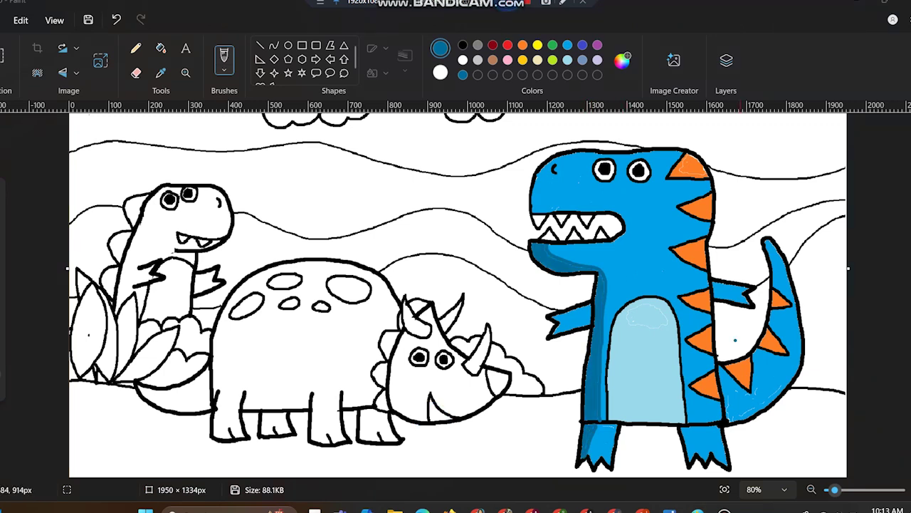
{"action": "mouse_move", "coordinate": [689, 435]}
{"action": "left_mouse_down"}
{"action": "mouse_move", "coordinate": [692, 456]}
{"action": "mouse_move", "coordinate": [682, 428]}
{"action": "mouse_move", "coordinate": [690, 459]}
{"action": "left_mouse_up"}
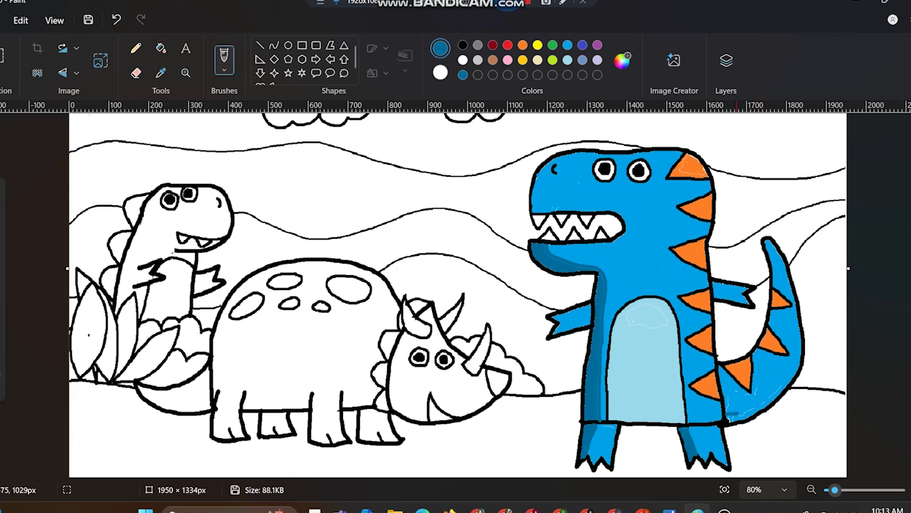
{"action": "mouse_move", "coordinate": [737, 413]}
{"action": "left_mouse_down"}
{"action": "mouse_move", "coordinate": [796, 356]}
{"action": "mouse_move", "coordinate": [800, 320]}
{"action": "mouse_move", "coordinate": [790, 378]}
{"action": "mouse_move", "coordinate": [737, 416]}
{"action": "left_mouse_up"}
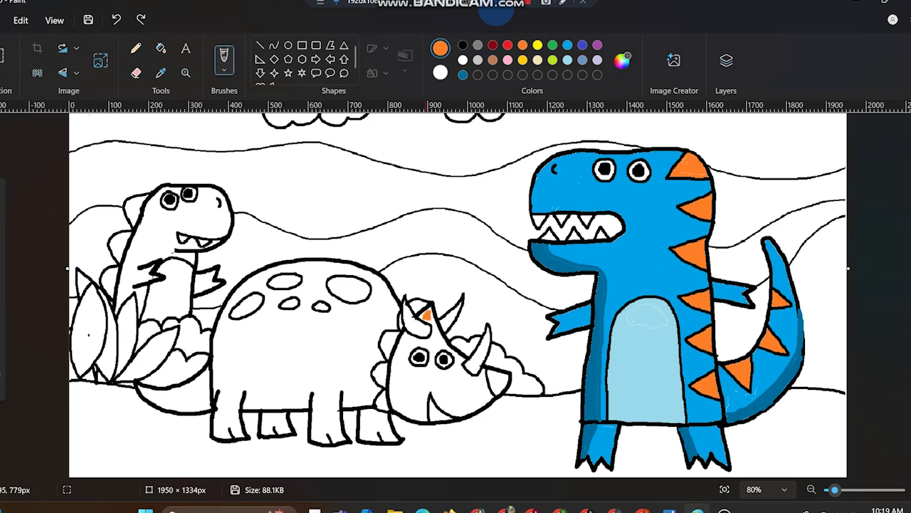
Color the triceratops's face, body and two near legs orange, leaving the horns, frill and back spots uncolored
{"action": "mouse_move", "coordinate": [430, 335]}
{"action": "left_mouse_down"}
{"action": "mouse_move", "coordinate": [431, 346]}
{"action": "mouse_move", "coordinate": [437, 331]}
{"action": "mouse_move", "coordinate": [405, 347]}
{"action": "left_mouse_up"}
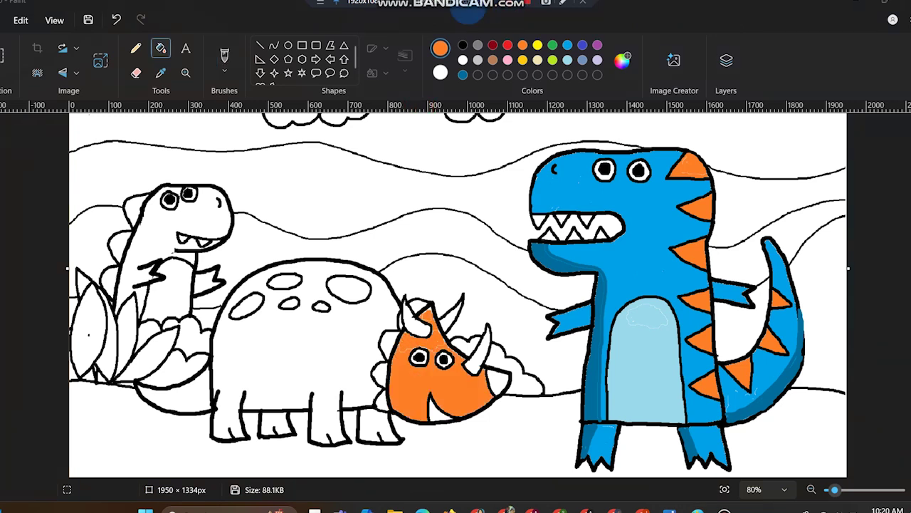
{"action": "left_click", "coordinate": [224, 60]}
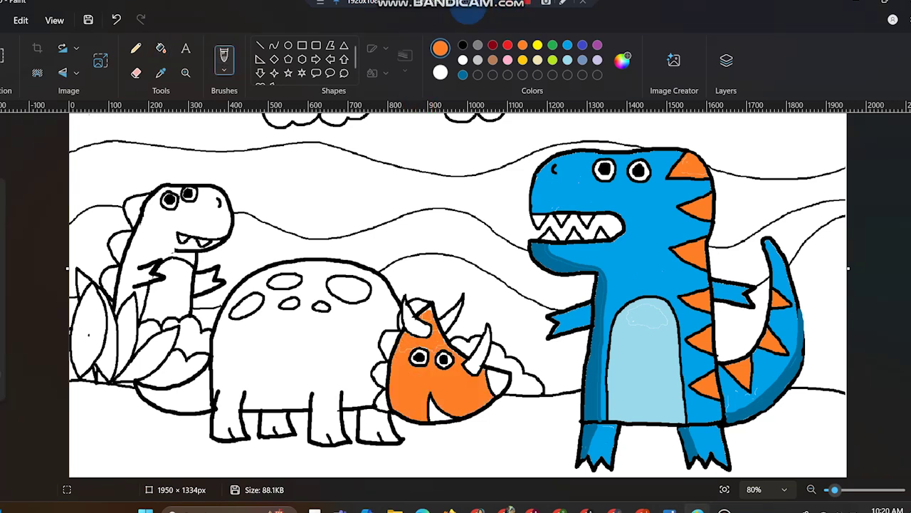
{"action": "mouse_move", "coordinate": [390, 315]}
{"action": "left_mouse_down"}
{"action": "mouse_move", "coordinate": [384, 306]}
{"action": "mouse_move", "coordinate": [384, 322]}
{"action": "left_mouse_up"}
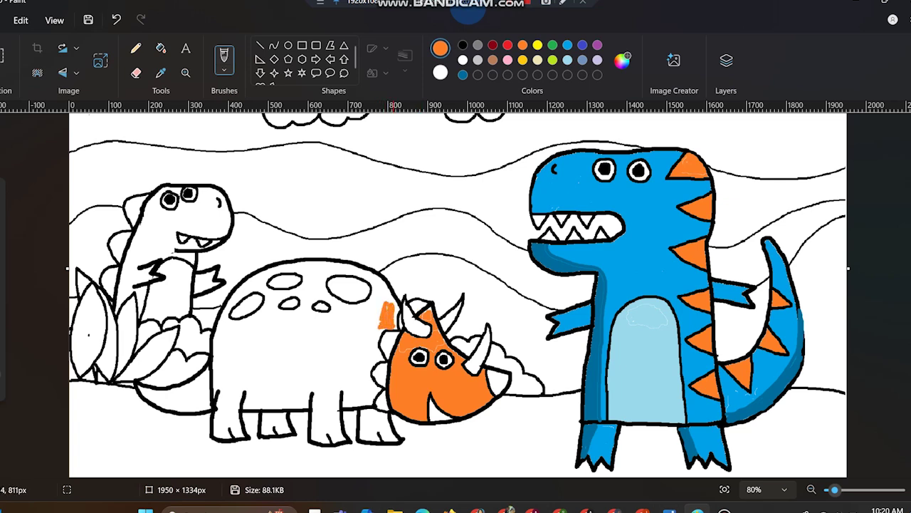
{"action": "mouse_move", "coordinate": [390, 301]}
{"action": "left_mouse_down"}
{"action": "mouse_move", "coordinate": [386, 285]}
{"action": "mouse_move", "coordinate": [377, 343]}
{"action": "mouse_move", "coordinate": [371, 331]}
{"action": "left_mouse_up"}
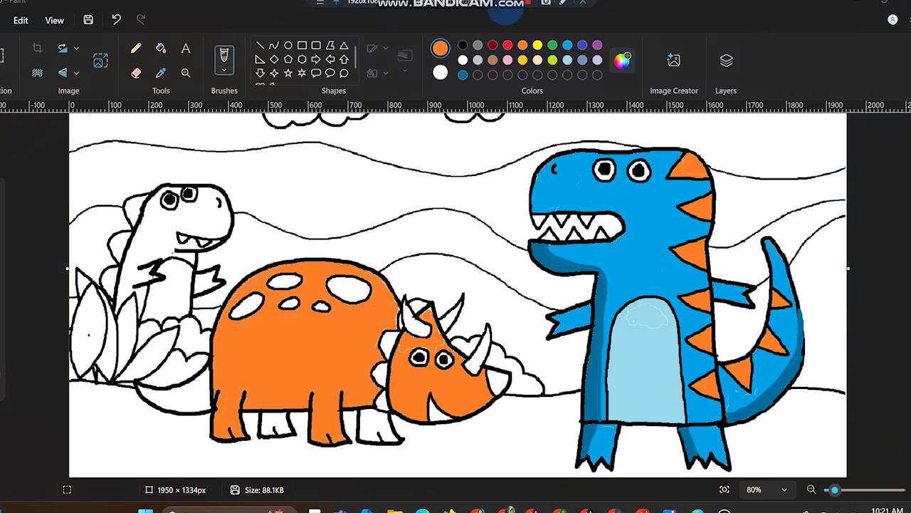
Color the triceratops's two far legs with the custom brown #B85B1C
{"action": "left_click", "coordinate": [624, 61]}
{"action": "left_click_drag", "start_coordinate": [485, 97], "coordinate": [484, 140]}
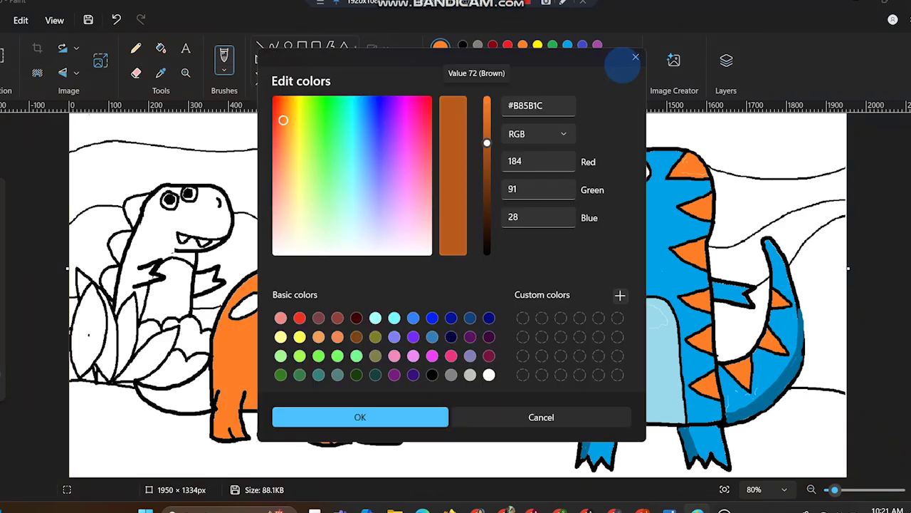
{"action": "left_click", "coordinate": [409, 416]}
{"action": "mouse_move", "coordinate": [368, 432]}
{"action": "left_mouse_down"}
{"action": "mouse_move", "coordinate": [367, 420]}
{"action": "mouse_move", "coordinate": [378, 420]}
{"action": "left_mouse_up"}
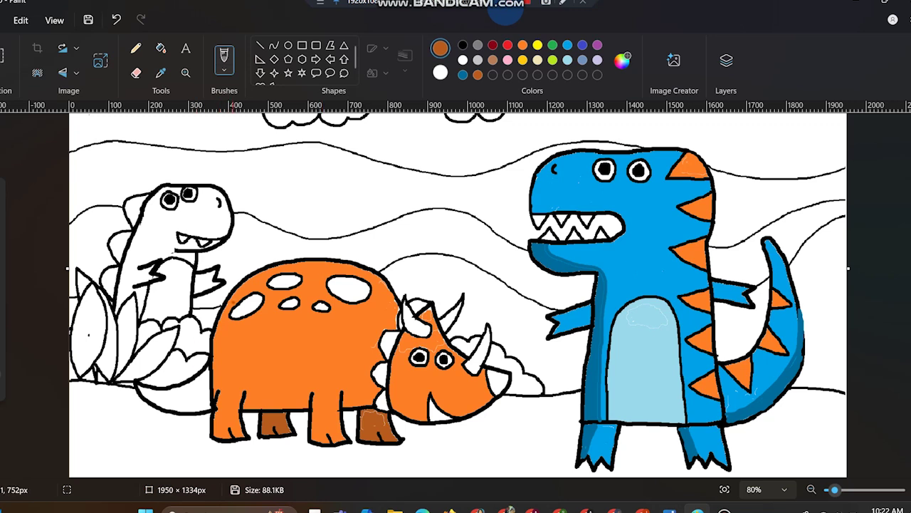
Brush brown shading along both ends of the triceratops's body and down the back edge of its face
{"action": "mouse_move", "coordinate": [256, 273]}
{"action": "left_mouse_down"}
{"action": "mouse_move", "coordinate": [227, 319]}
{"action": "mouse_move", "coordinate": [222, 440]}
{"action": "left_mouse_up"}
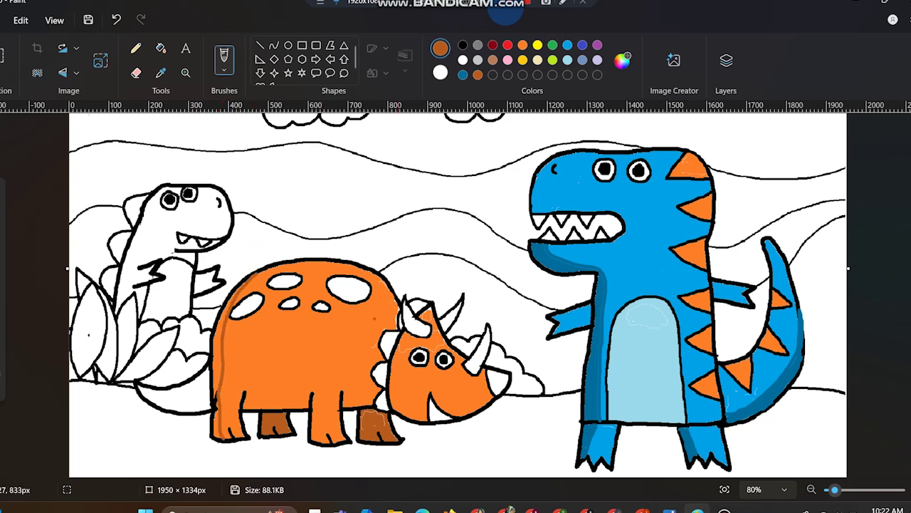
{"action": "left_click_drag", "start_coordinate": [430, 306], "coordinate": [400, 409]}
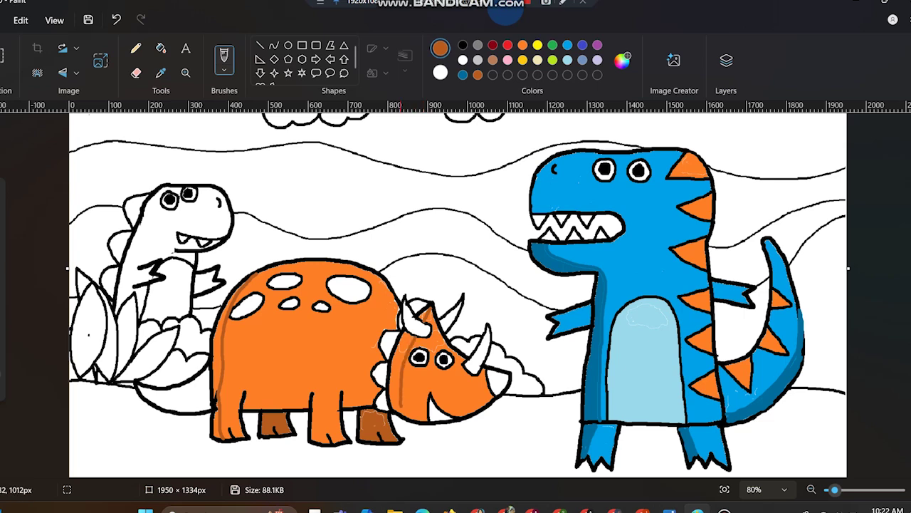
{"action": "left_click_drag", "start_coordinate": [359, 265], "coordinate": [386, 329]}
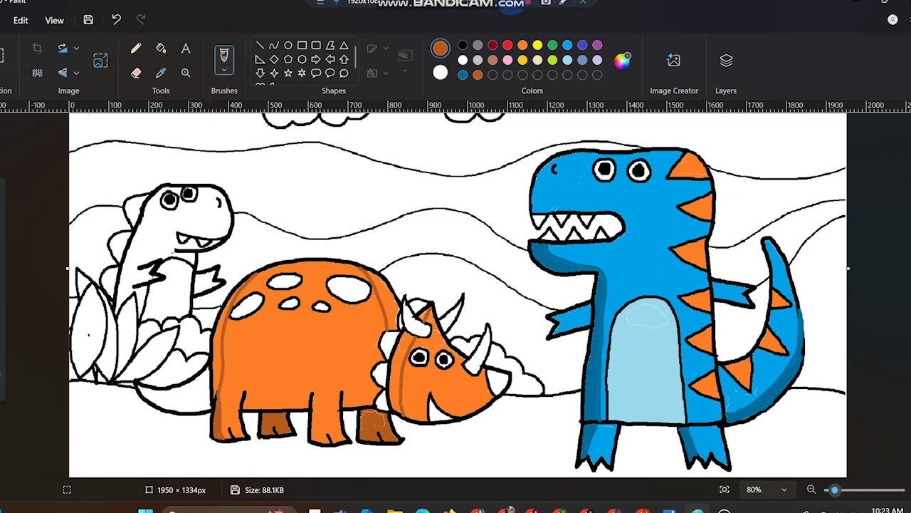
Color the spots on the triceratops's back and the frill scallops behind its face gold
{"action": "left_click", "coordinate": [224, 60]}
{"action": "left_click", "coordinate": [274, 99]}
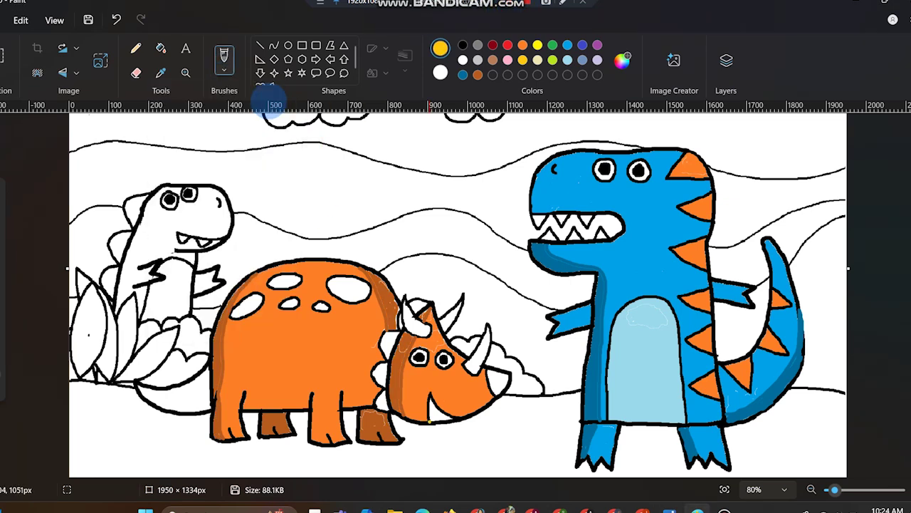
{"action": "left_click_drag", "start_coordinate": [379, 400], "coordinate": [380, 397]}
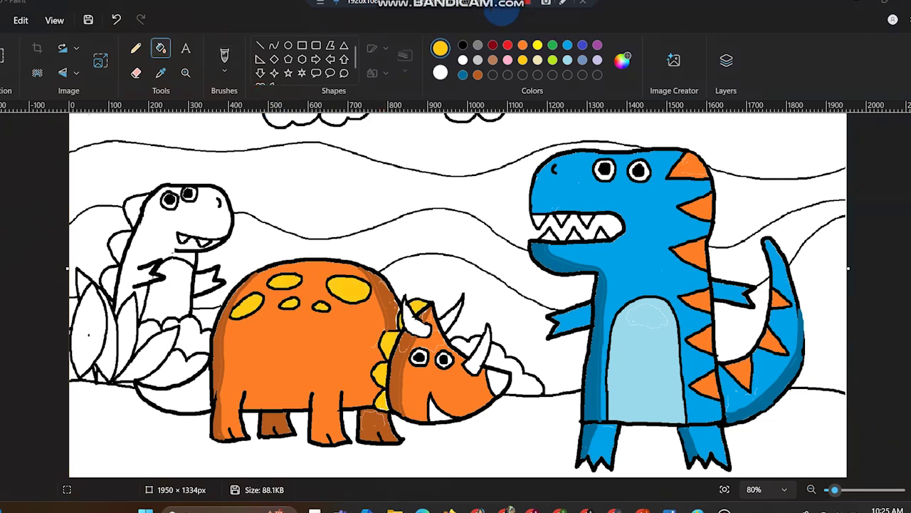
Color the triceratops's nose horn and the brow horn nearest its body light cream yellow
{"action": "left_click", "coordinate": [538, 59]}
{"action": "left_click", "coordinate": [224, 55]}
{"action": "mouse_move", "coordinate": [479, 356]}
{"action": "left_mouse_down"}
{"action": "mouse_move", "coordinate": [479, 348]}
{"action": "mouse_move", "coordinate": [470, 366]}
{"action": "left_mouse_up"}
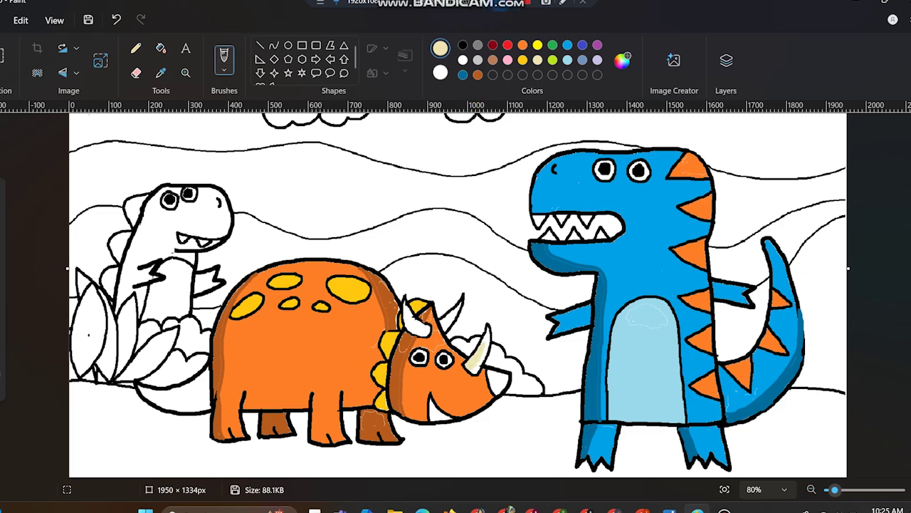
{"action": "left_click", "coordinate": [185, 73]}
{"action": "left_click", "coordinate": [481, 314]}
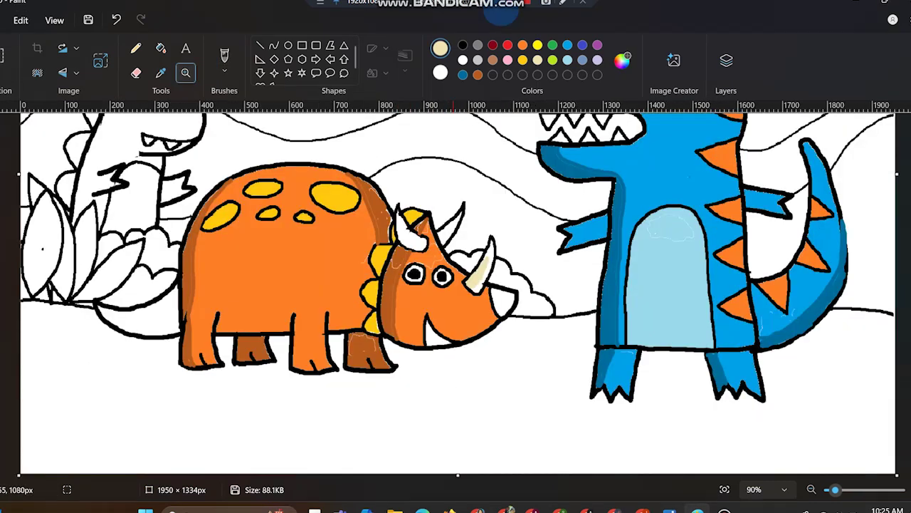
{"action": "left_click", "coordinate": [481, 314]}
{"action": "left_click", "coordinate": [481, 313]}
{"action": "left_click", "coordinate": [224, 60]}
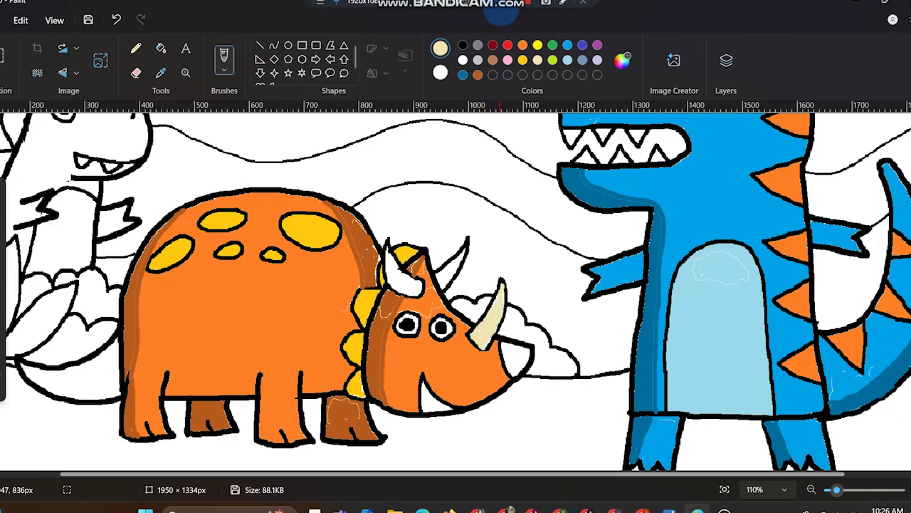
{"action": "mouse_move", "coordinate": [396, 273]}
{"action": "left_mouse_down"}
{"action": "mouse_move", "coordinate": [389, 264]}
{"action": "mouse_move", "coordinate": [398, 281]}
{"action": "left_mouse_up"}
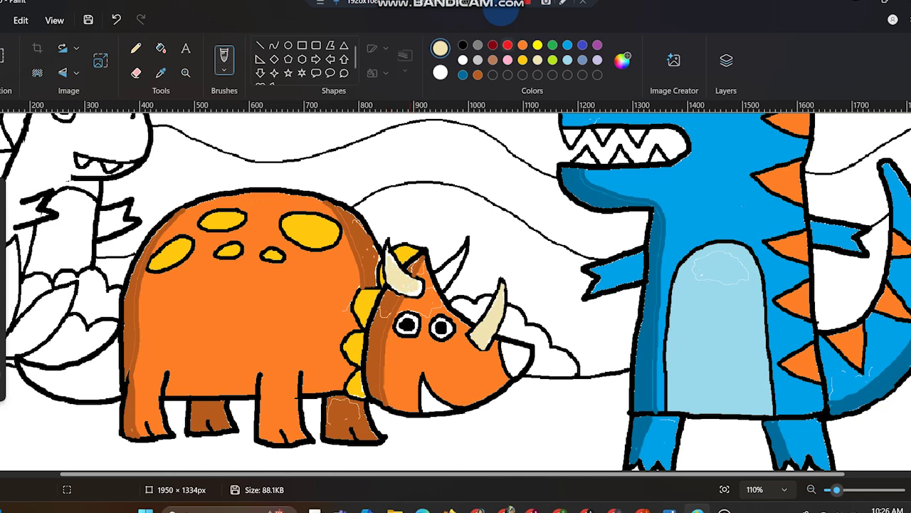
Color the tip of the triceratops's snout black and the inside of its mouth red
{"action": "left_click", "coordinate": [463, 44]}
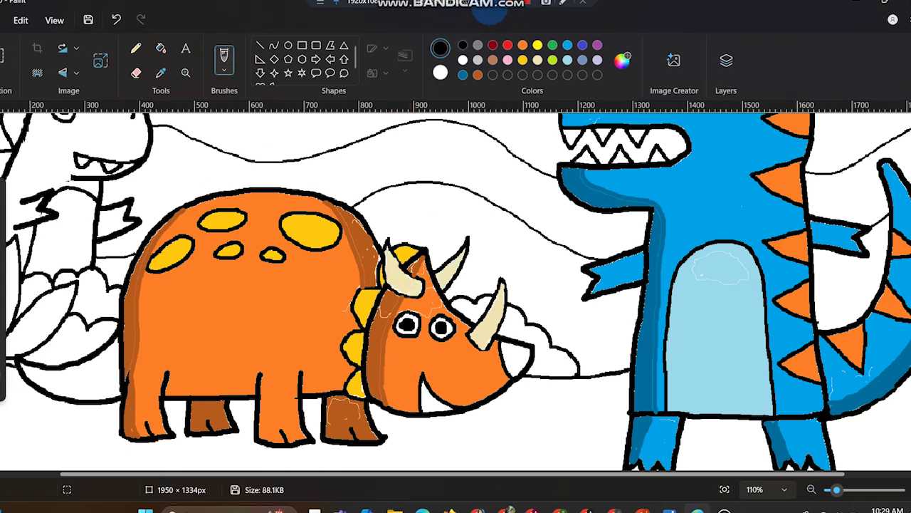
{"action": "mouse_move", "coordinate": [514, 347]}
{"action": "left_mouse_down"}
{"action": "mouse_move", "coordinate": [506, 365]}
{"action": "mouse_move", "coordinate": [503, 344]}
{"action": "mouse_move", "coordinate": [516, 349]}
{"action": "mouse_move", "coordinate": [517, 366]}
{"action": "mouse_move", "coordinate": [526, 355]}
{"action": "mouse_move", "coordinate": [518, 373]}
{"action": "left_mouse_up"}
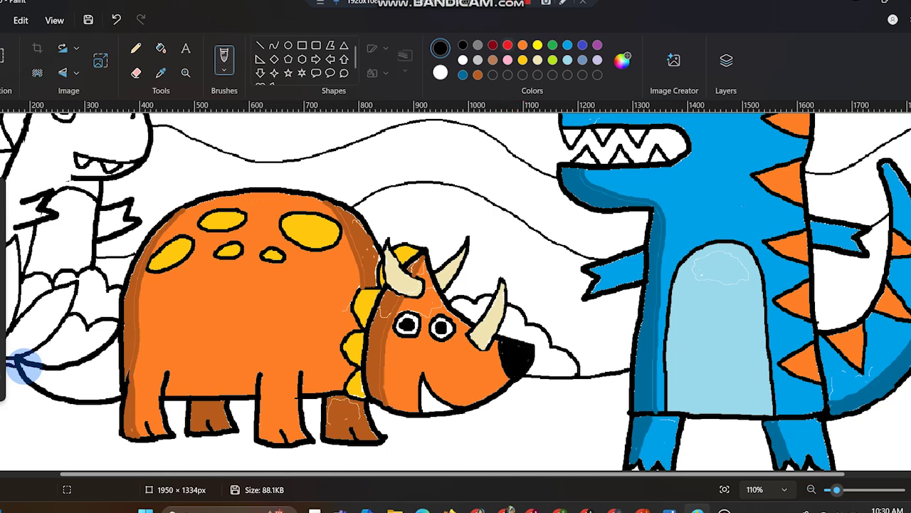
{"action": "left_click", "coordinate": [508, 44]}
{"action": "mouse_move", "coordinate": [428, 399]}
{"action": "left_mouse_down"}
{"action": "mouse_move", "coordinate": [424, 410]}
{"action": "mouse_move", "coordinate": [447, 407]}
{"action": "mouse_move", "coordinate": [428, 391]}
{"action": "mouse_move", "coordinate": [424, 400]}
{"action": "left_mouse_up"}
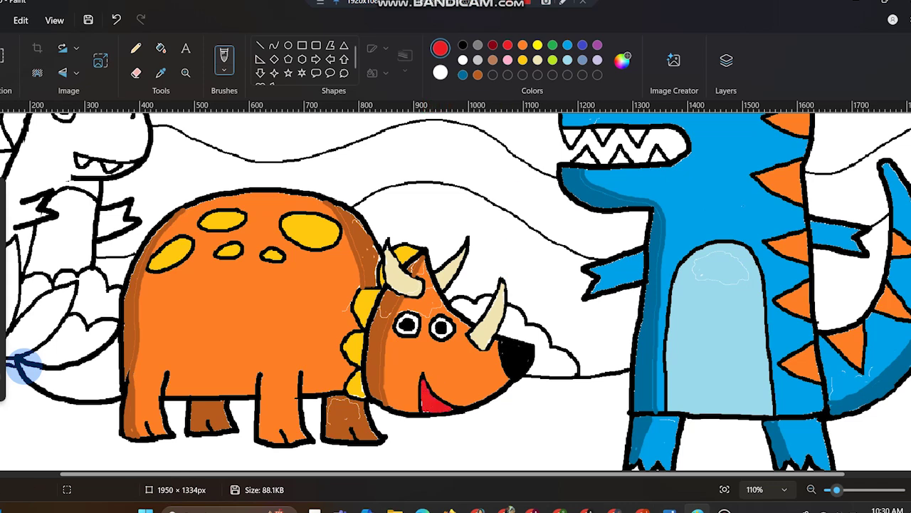
Dot small white highlights into both of the triceratops's pupils
{"action": "left_click", "coordinate": [463, 60]}
{"action": "left_click_drag", "start_coordinate": [385, 473], "coordinate": [320, 473]}
{"action": "left_click", "coordinate": [185, 72]}
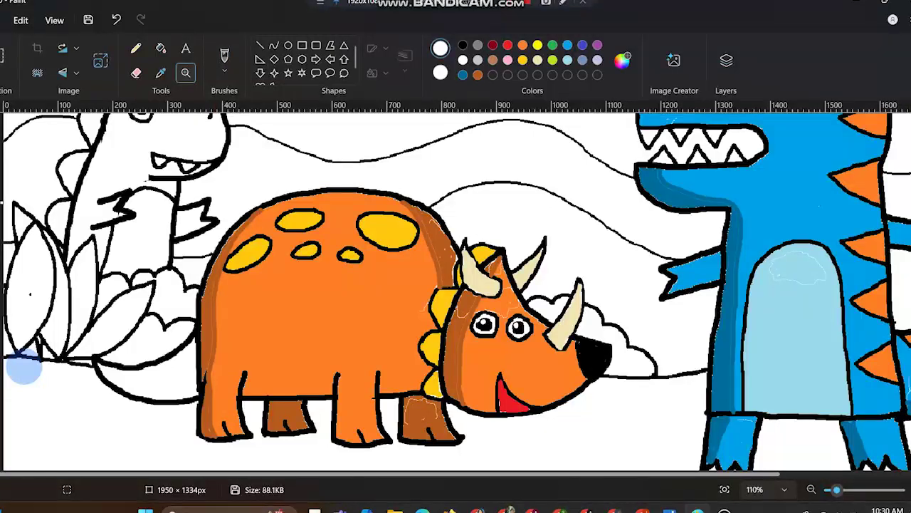
Color the head, neck and arms of the dinosaur behind the leaves with a custom dark green, leaving its belly, eyes and teeth white
{"action": "scroll", "coordinate": [24, 367], "scroll_direction": "up", "scroll_amount": 2}
{"action": "left_click", "coordinate": [225, 60]}
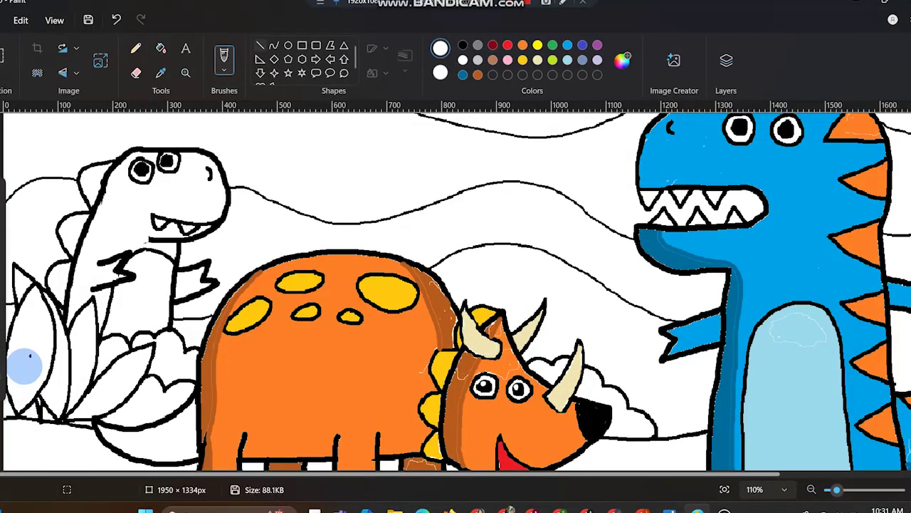
{"action": "left_click", "coordinate": [552, 45]}
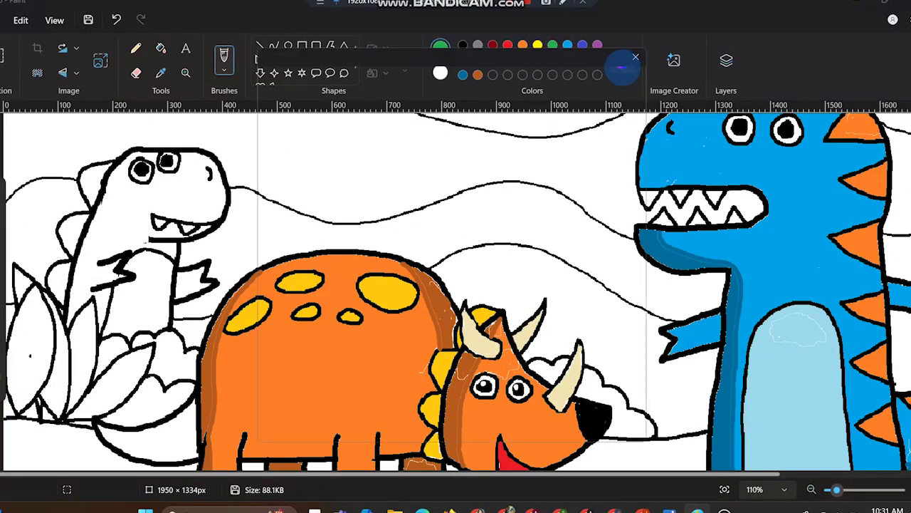
{"action": "left_click", "coordinate": [622, 61]}
{"action": "left_click", "coordinate": [337, 417]}
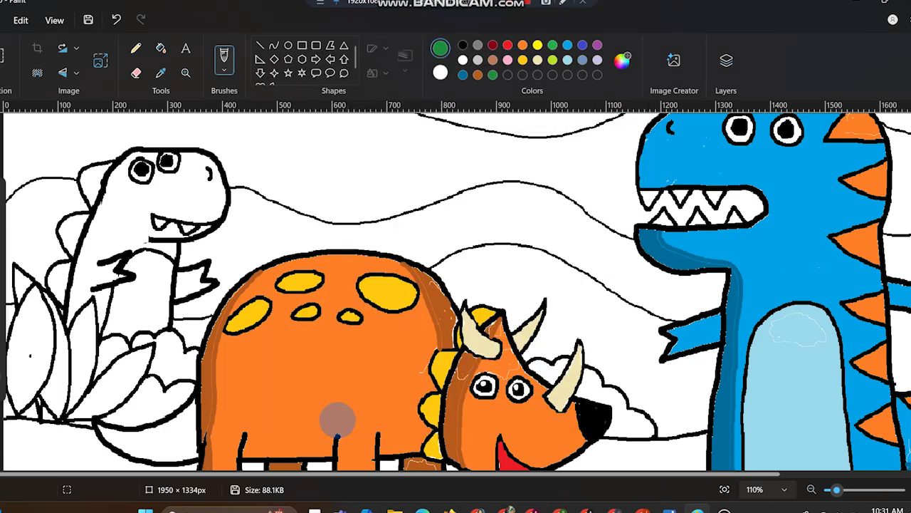
{"action": "mouse_move", "coordinate": [197, 178]}
{"action": "left_mouse_down"}
{"action": "mouse_move", "coordinate": [189, 191]}
{"action": "mouse_move", "coordinate": [184, 153]}
{"action": "mouse_move", "coordinate": [202, 158]}
{"action": "mouse_move", "coordinate": [188, 191]}
{"action": "mouse_move", "coordinate": [183, 161]}
{"action": "mouse_move", "coordinate": [187, 195]}
{"action": "mouse_move", "coordinate": [202, 202]}
{"action": "mouse_move", "coordinate": [168, 201]}
{"action": "mouse_move", "coordinate": [175, 179]}
{"action": "mouse_move", "coordinate": [161, 189]}
{"action": "left_mouse_up"}
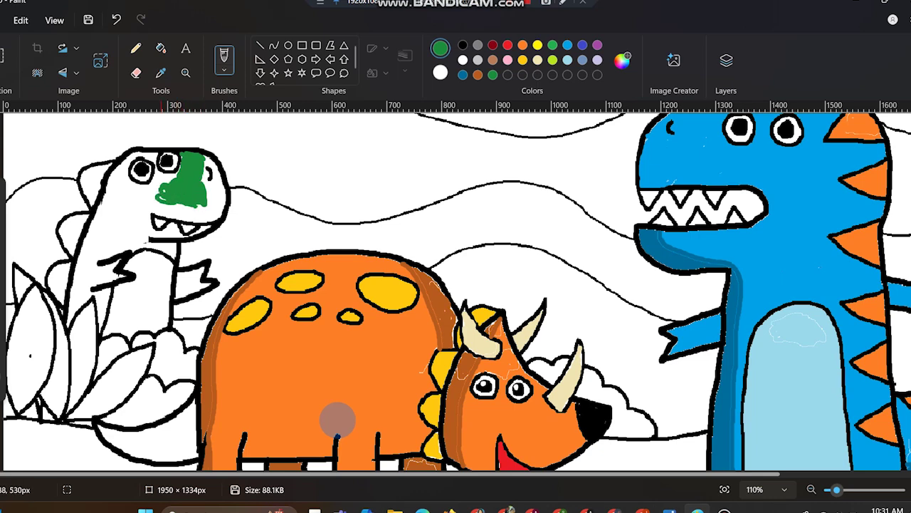
{"action": "left_click", "coordinate": [161, 48]}
{"action": "left_click", "coordinate": [135, 243]}
Try the custom lime green #A4FF20 on the top of the green dinosaur's belly
{"action": "left_click", "coordinate": [622, 60]}
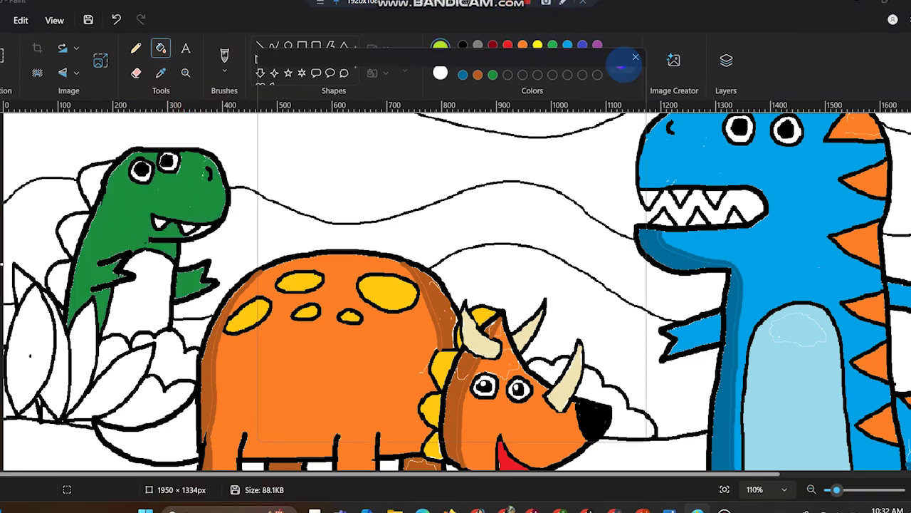
{"action": "left_click_drag", "start_coordinate": [305, 116], "coordinate": [311, 116]}
{"action": "left_click", "coordinate": [487, 96]}
{"action": "left_click", "coordinate": [366, 418]}
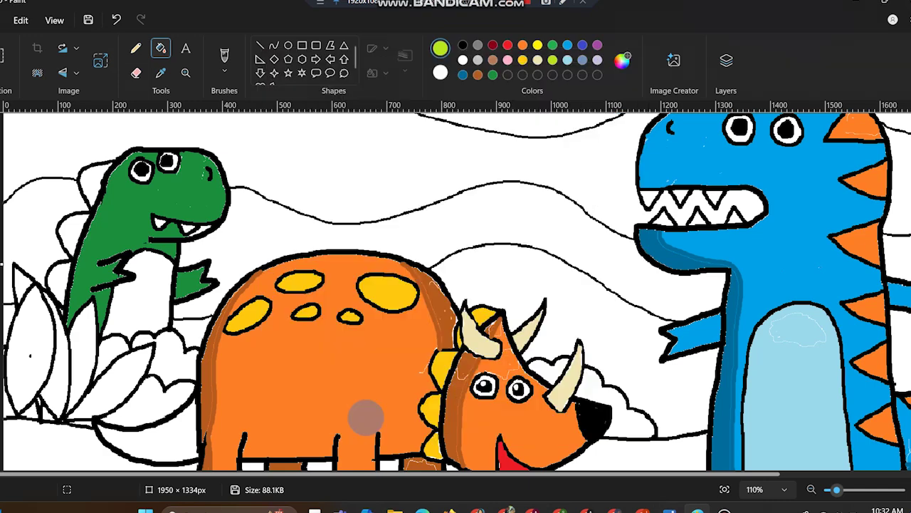
{"action": "left_click", "coordinate": [224, 57]}
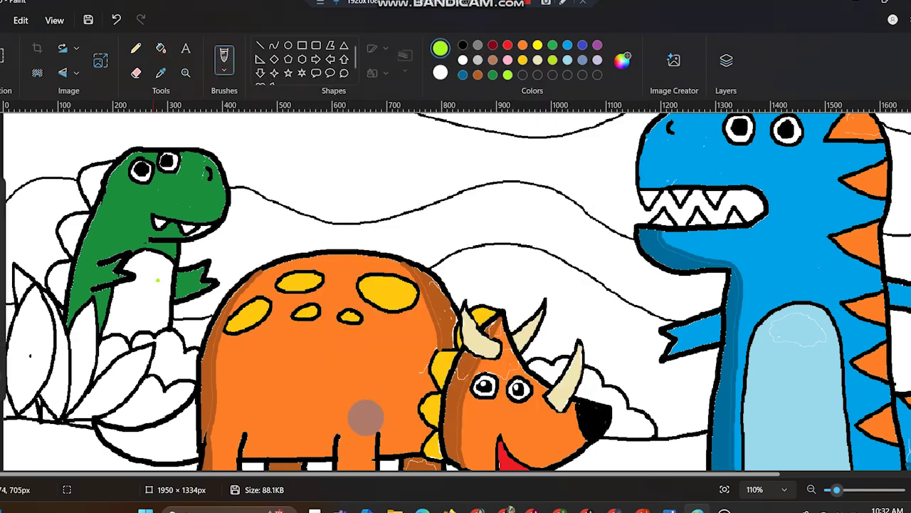
{"action": "left_click_drag", "start_coordinate": [142, 258], "coordinate": [156, 256]}
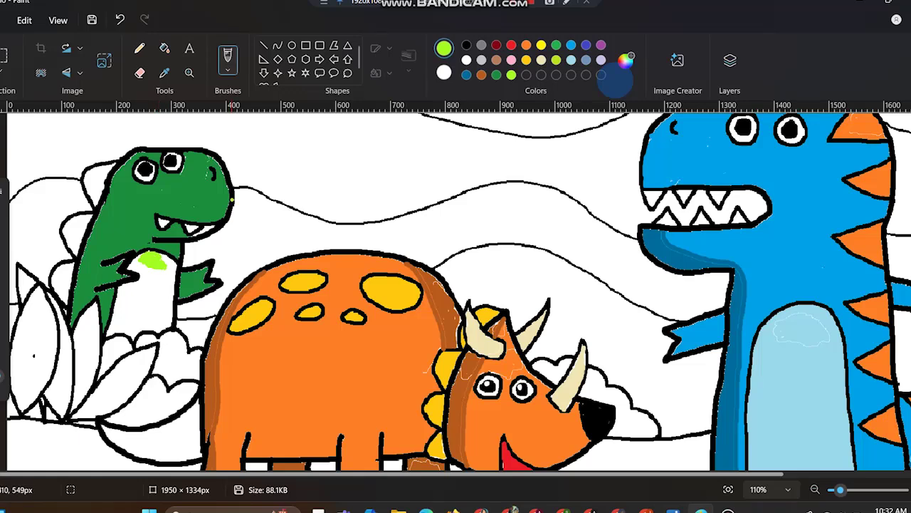
Color the green dinosaur's whole belly with the custom turquoise #13FFBD
{"action": "left_click", "coordinate": [625, 62]}
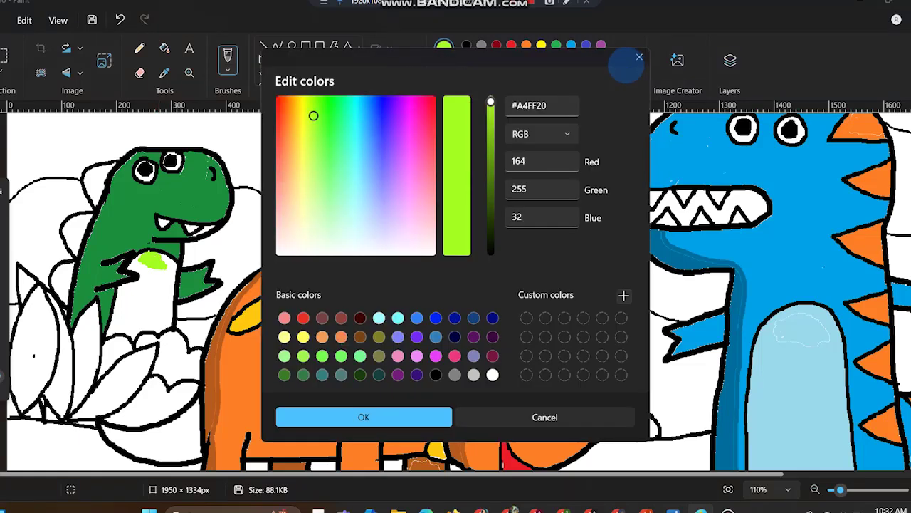
{"action": "left_click_drag", "start_coordinate": [313, 115], "coordinate": [349, 107]}
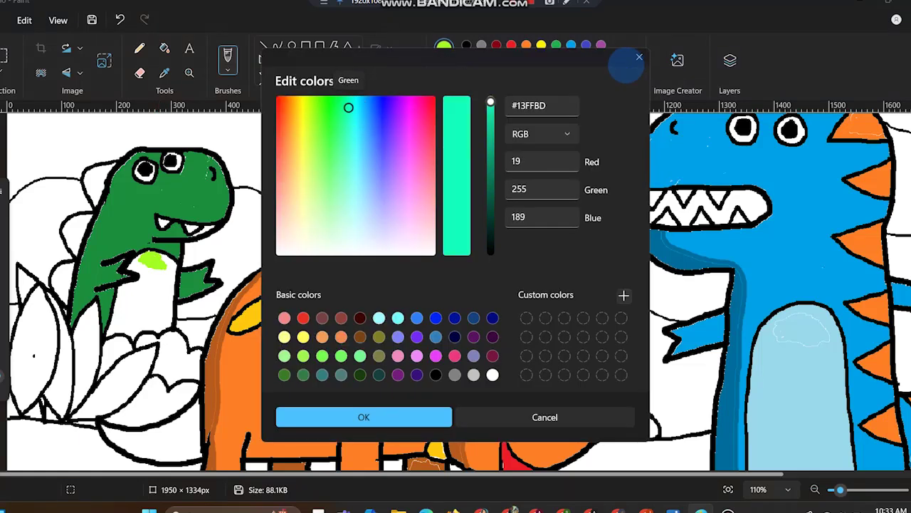
{"action": "left_click", "coordinate": [334, 417]}
{"action": "mouse_move", "coordinate": [148, 261]}
{"action": "left_mouse_down"}
{"action": "mouse_move", "coordinate": [171, 272]}
{"action": "mouse_move", "coordinate": [156, 254]}
{"action": "mouse_move", "coordinate": [172, 259]}
{"action": "mouse_move", "coordinate": [148, 268]}
{"action": "left_mouse_up"}
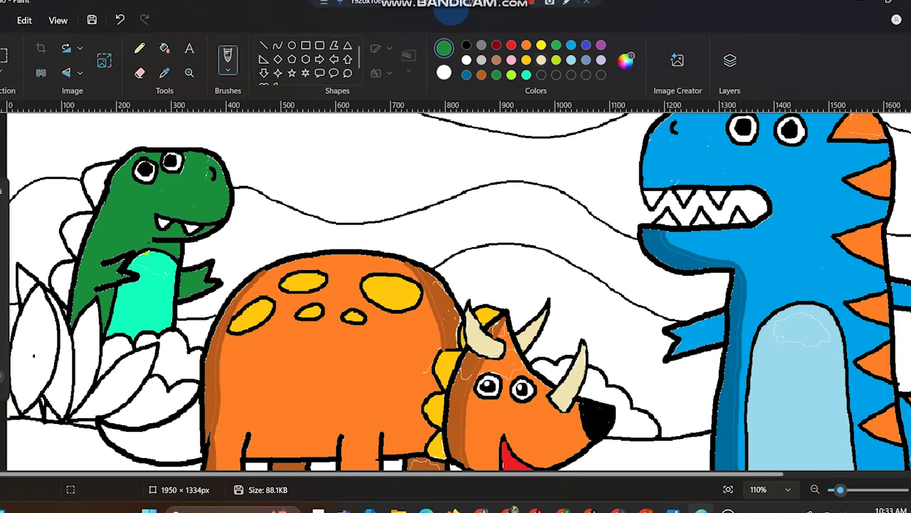
Color the green dinosaur's back plates light cream yellow and dot white highlights into its pupils
{"action": "left_click", "coordinate": [541, 60]}
{"action": "left_click_drag", "start_coordinate": [99, 172], "coordinate": [96, 189]}
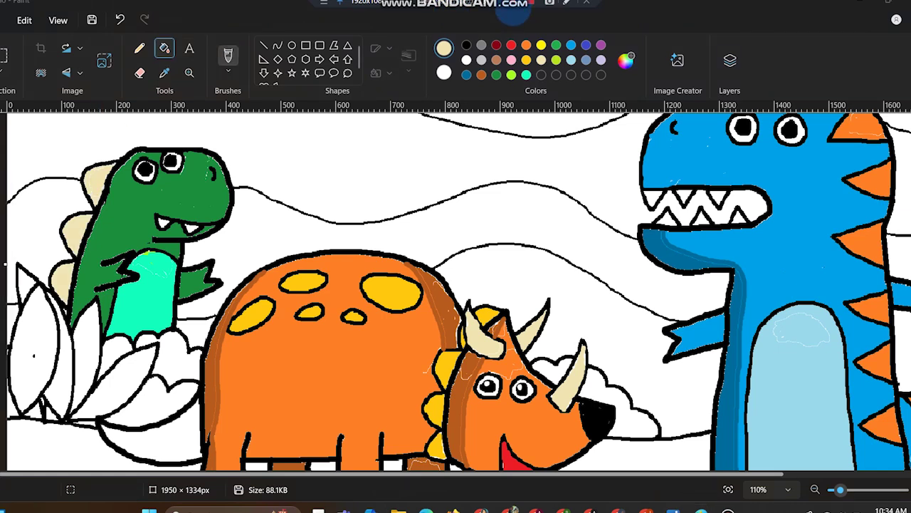
{"action": "left_click", "coordinate": [228, 55]}
{"action": "left_click", "coordinate": [467, 60]}
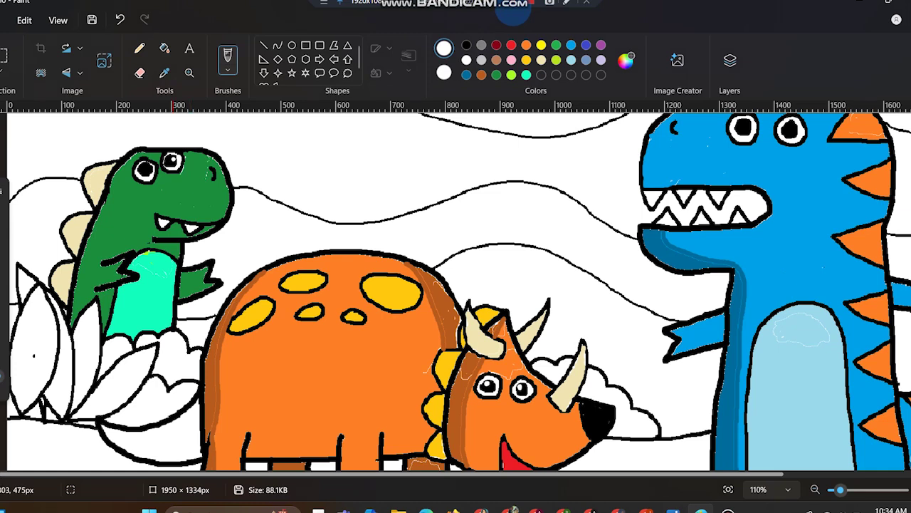
{"action": "left_click", "coordinate": [147, 170]}
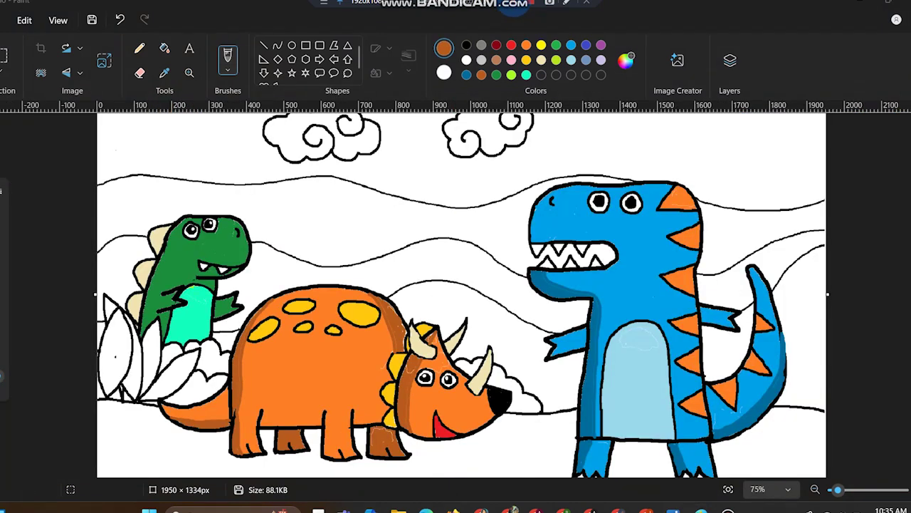
Outline irregular light brown ground patches around the feet of the T-rex and the triceratops
{"action": "scroll", "coordinate": [461, 284], "scroll_direction": "down", "scroll_amount": 2}
{"action": "left_click", "coordinate": [228, 55]}
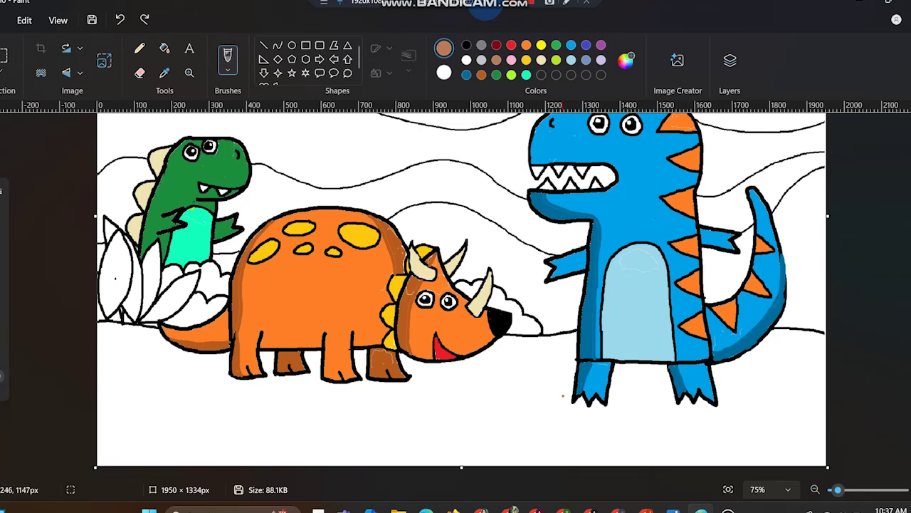
{"action": "mouse_move", "coordinate": [572, 381]}
{"action": "left_mouse_down"}
{"action": "mouse_move", "coordinate": [498, 394]}
{"action": "mouse_move", "coordinate": [566, 415]}
{"action": "mouse_move", "coordinate": [623, 419]}
{"action": "mouse_move", "coordinate": [646, 410]}
{"action": "mouse_move", "coordinate": [733, 413]}
{"action": "mouse_move", "coordinate": [797, 396]}
{"action": "mouse_move", "coordinate": [734, 380]}
{"action": "mouse_move", "coordinate": [609, 378]}
{"action": "left_mouse_up"}
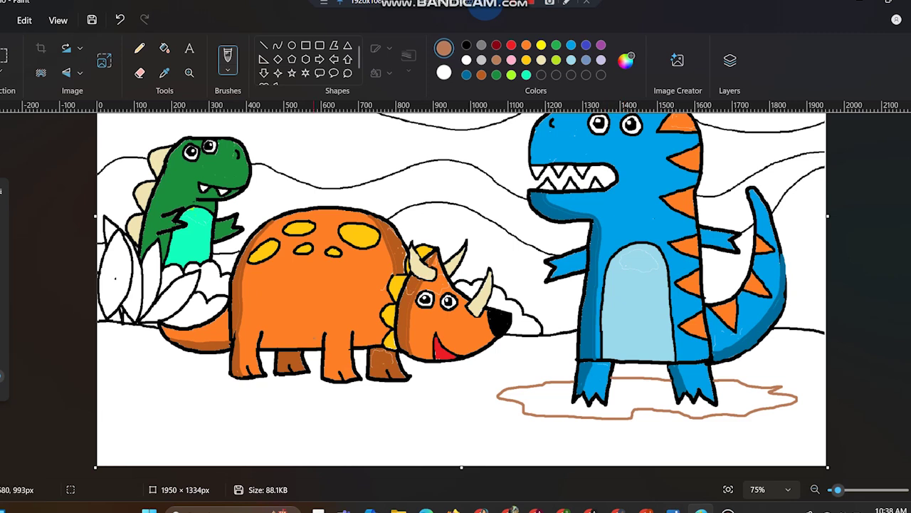
{"action": "mouse_move", "coordinate": [186, 368]}
{"action": "left_mouse_down"}
{"action": "mouse_move", "coordinate": [266, 391]}
{"action": "mouse_move", "coordinate": [333, 392]}
{"action": "mouse_move", "coordinate": [501, 366]}
{"action": "mouse_move", "coordinate": [402, 365]}
{"action": "left_mouse_up"}
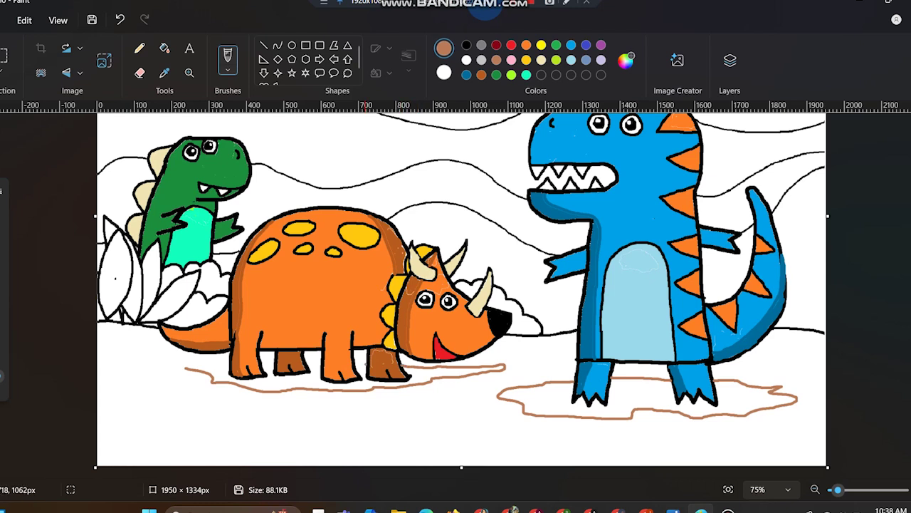
{"action": "left_click_drag", "start_coordinate": [326, 363], "coordinate": [306, 362]}
{"action": "left_click_drag", "start_coordinate": [230, 363], "coordinate": [166, 358]}
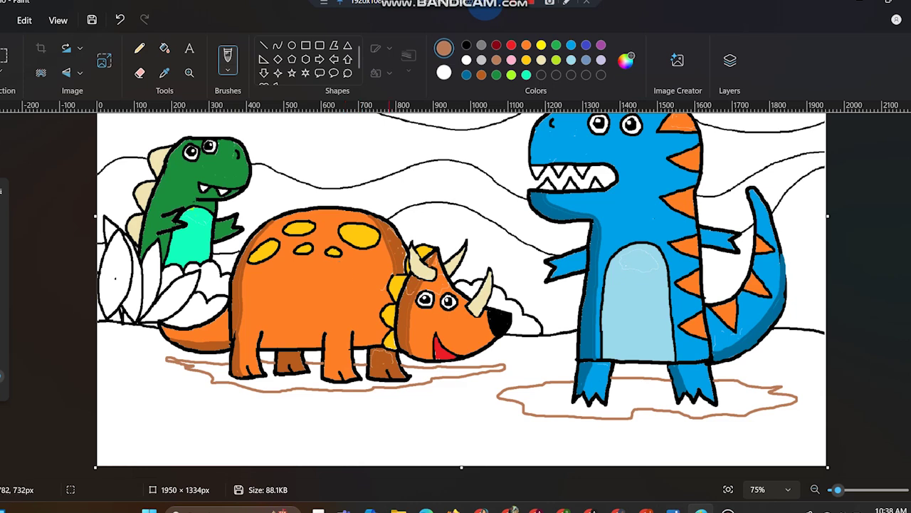
Fill both ground patches light brown with a 9px brush and paint a matching band just below the ground line
{"action": "left_click", "coordinate": [2, 371]}
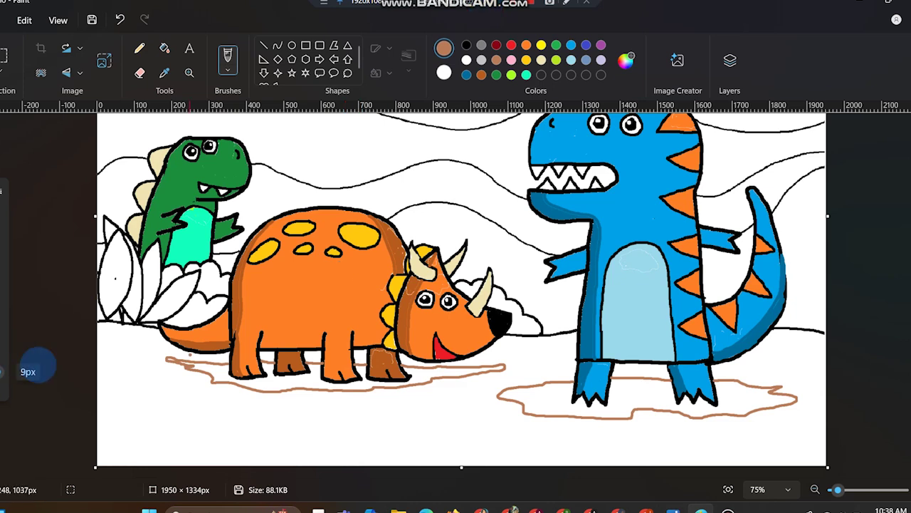
{"action": "left_click_drag", "start_coordinate": [180, 363], "coordinate": [223, 368]}
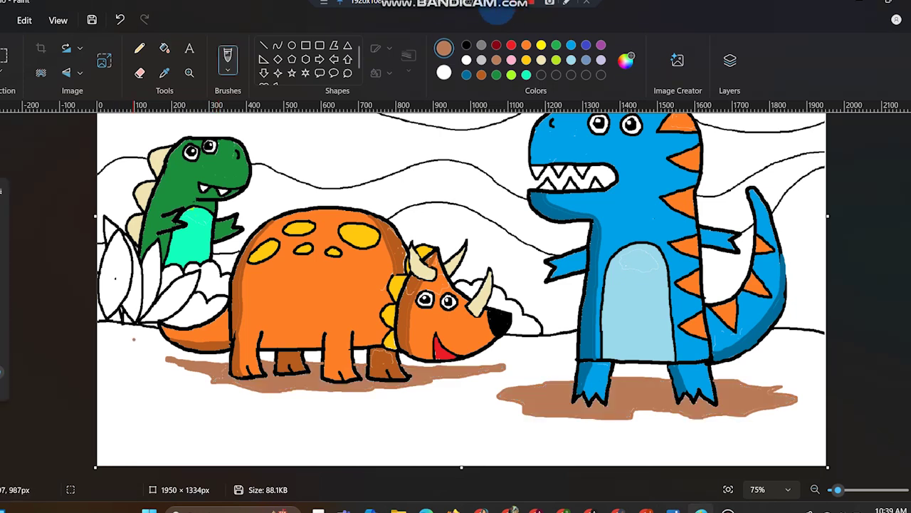
{"action": "left_click_drag", "start_coordinate": [99, 333], "coordinate": [168, 340]}
{"action": "left_click_drag", "start_coordinate": [491, 342], "coordinate": [572, 344]}
{"action": "mouse_move", "coordinate": [762, 338]}
{"action": "left_mouse_down"}
{"action": "mouse_move", "coordinate": [819, 332]}
{"action": "mouse_move", "coordinate": [779, 335]}
{"action": "mouse_move", "coordinate": [792, 332]}
{"action": "left_mouse_up"}
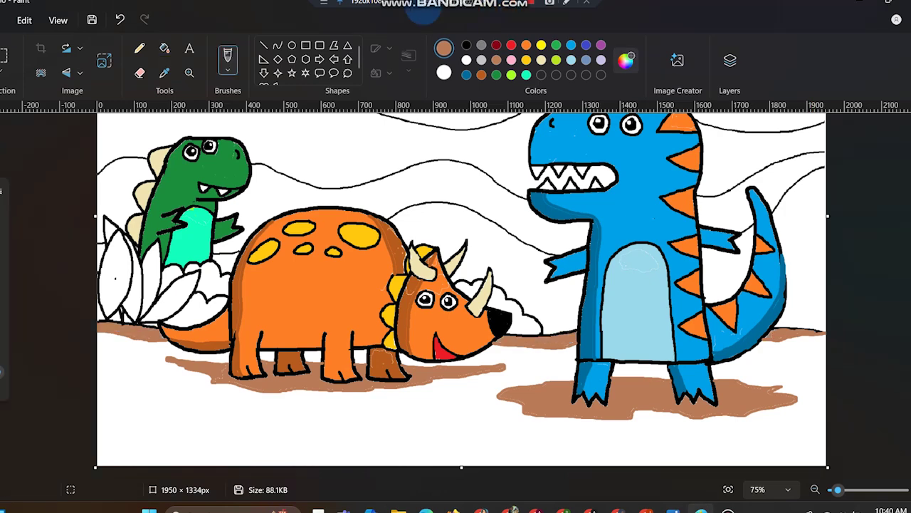
Mix a custom yellowish brown and paint wider borders with it around both ground patches and below the ground-line band
{"action": "left_click", "coordinate": [625, 61]}
{"action": "left_click_drag", "start_coordinate": [286, 171], "coordinate": [287, 174]}
{"action": "left_click", "coordinate": [334, 418]}
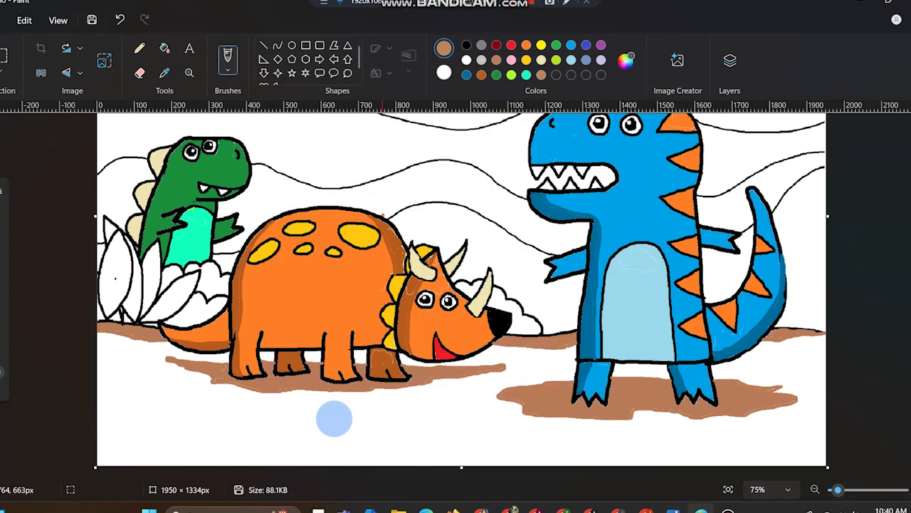
{"action": "left_click", "coordinate": [620, 66]}
{"action": "left_click_drag", "start_coordinate": [287, 174], "coordinate": [291, 177]}
{"action": "left_click", "coordinate": [299, 416]}
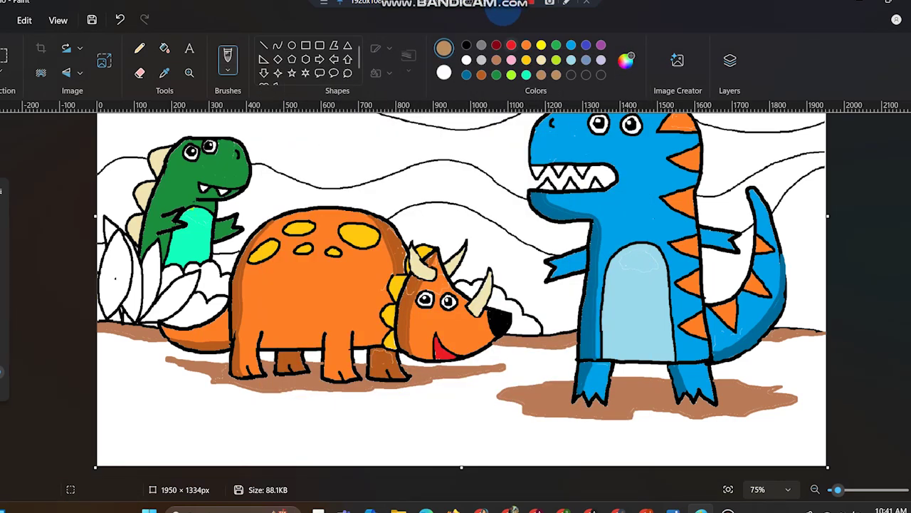
{"action": "mouse_move", "coordinate": [574, 373]}
{"action": "left_mouse_down"}
{"action": "mouse_move", "coordinate": [514, 376]}
{"action": "mouse_move", "coordinate": [475, 393]}
{"action": "mouse_move", "coordinate": [542, 430]}
{"action": "mouse_move", "coordinate": [676, 429]}
{"action": "mouse_move", "coordinate": [816, 409]}
{"action": "mouse_move", "coordinate": [803, 389]}
{"action": "mouse_move", "coordinate": [766, 376]}
{"action": "mouse_move", "coordinate": [618, 372]}
{"action": "left_mouse_up"}
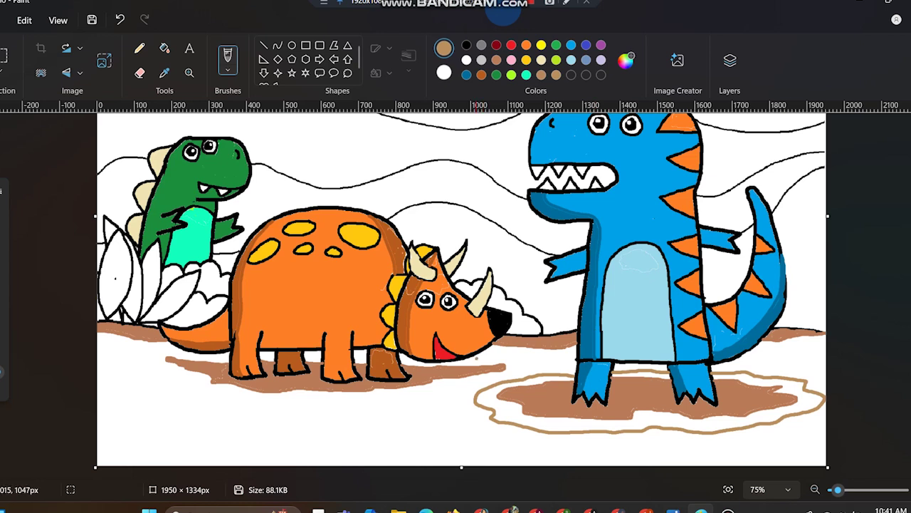
{"action": "mouse_move", "coordinate": [466, 360]}
{"action": "left_mouse_down"}
{"action": "mouse_move", "coordinate": [525, 368]}
{"action": "mouse_move", "coordinate": [415, 397]}
{"action": "mouse_move", "coordinate": [265, 399]}
{"action": "mouse_move", "coordinate": [222, 394]}
{"action": "mouse_move", "coordinate": [185, 381]}
{"action": "mouse_move", "coordinate": [151, 351]}
{"action": "mouse_move", "coordinate": [102, 340]}
{"action": "left_mouse_up"}
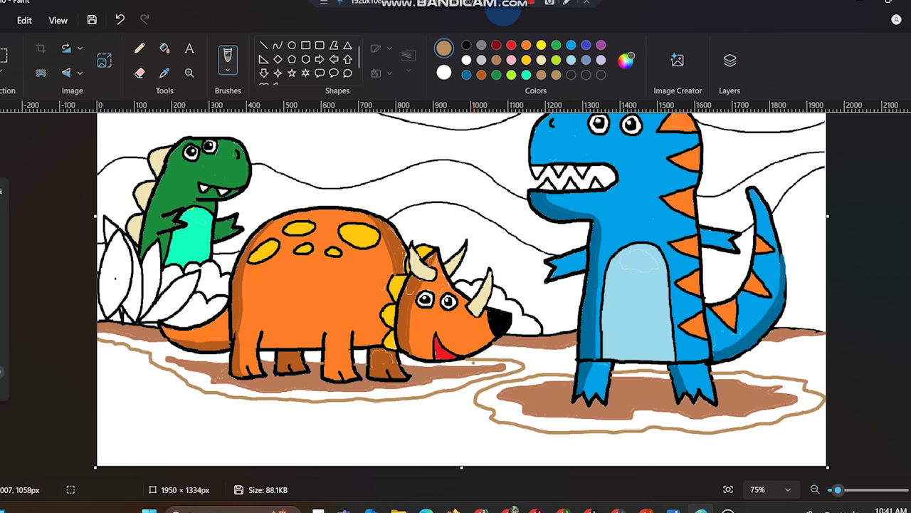
{"action": "left_click_drag", "start_coordinate": [484, 353], "coordinate": [573, 353]}
{"action": "left_click_drag", "start_coordinate": [756, 352], "coordinate": [818, 345]}
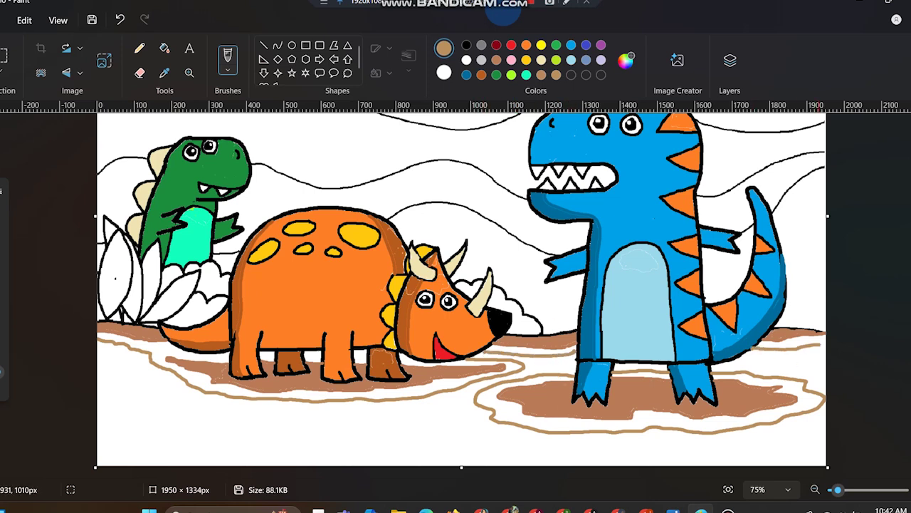
{"action": "left_click_drag", "start_coordinate": [113, 339], "coordinate": [100, 337]}
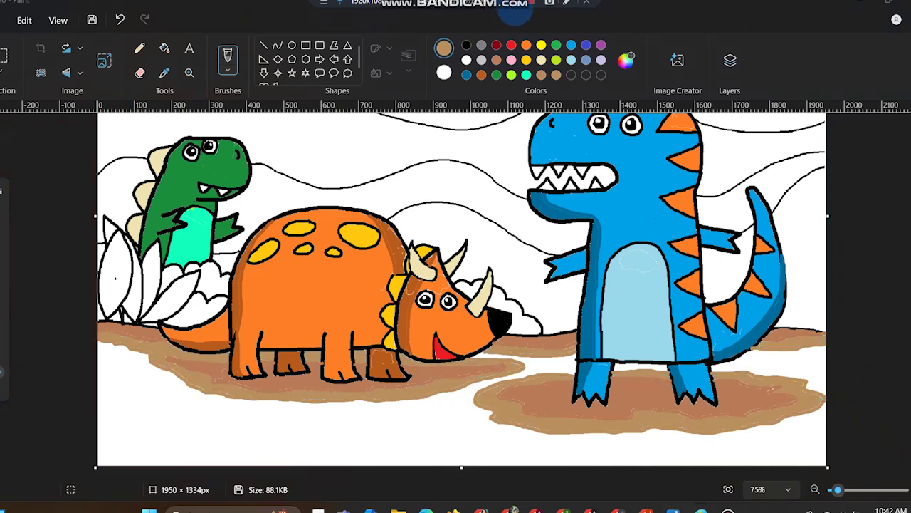
Color the ground around and below the brown patches with the custom tan #D1A26A, leaving a wavy lower edge
{"action": "left_click", "coordinate": [626, 60]}
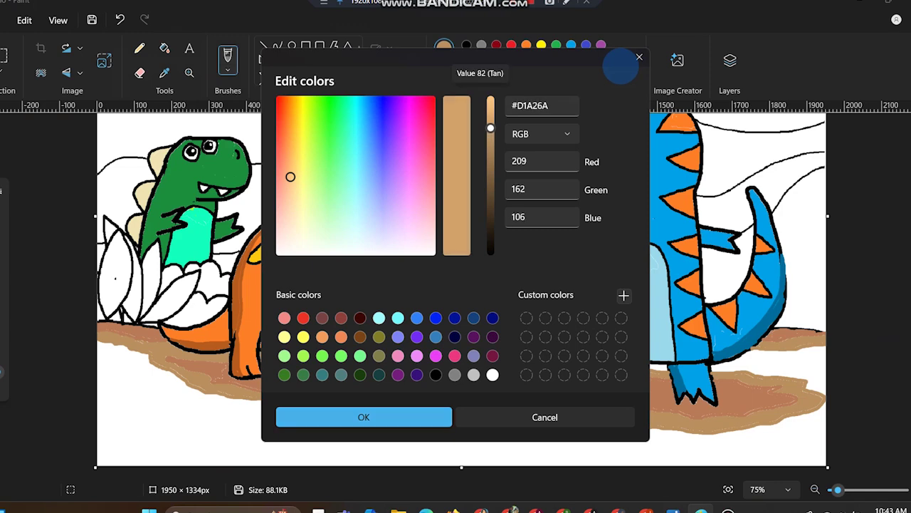
{"action": "left_click", "coordinate": [337, 418]}
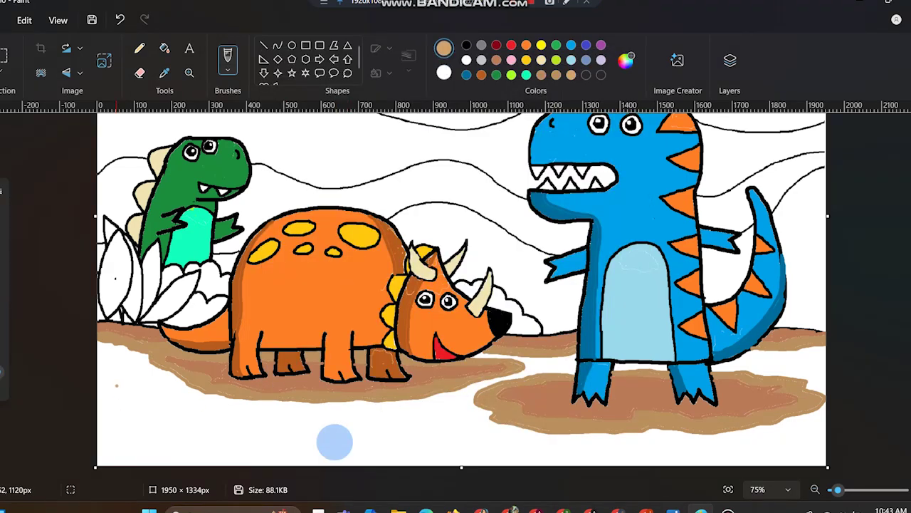
{"action": "mouse_move", "coordinate": [103, 385]}
{"action": "left_mouse_down"}
{"action": "mouse_move", "coordinate": [174, 414]}
{"action": "mouse_move", "coordinate": [284, 429]}
{"action": "mouse_move", "coordinate": [363, 427]}
{"action": "mouse_move", "coordinate": [534, 459]}
{"action": "mouse_move", "coordinate": [721, 454]}
{"action": "mouse_move", "coordinate": [826, 422]}
{"action": "left_mouse_up"}
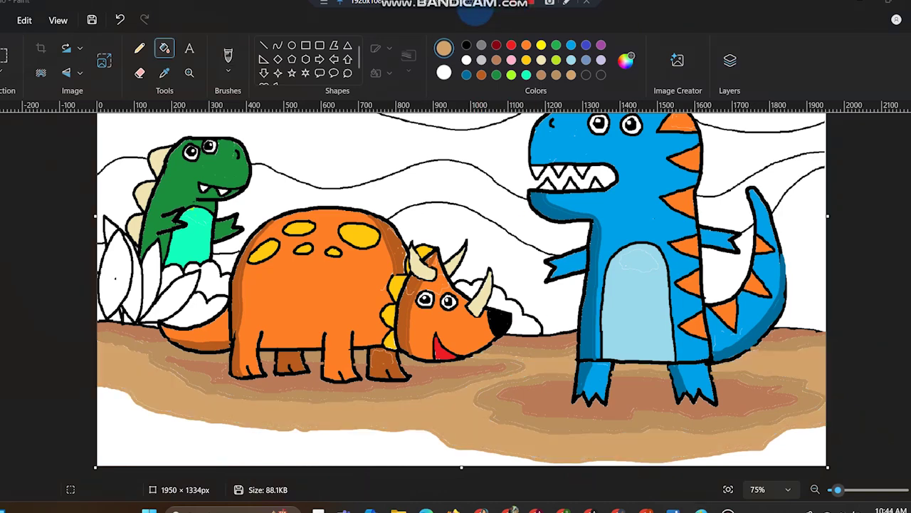
Mix the lighter custom tan #F7C07D and color the remaining white ground below the wavy tan edge with it
{"action": "left_click", "coordinate": [228, 56]}
{"action": "left_click", "coordinate": [625, 60]}
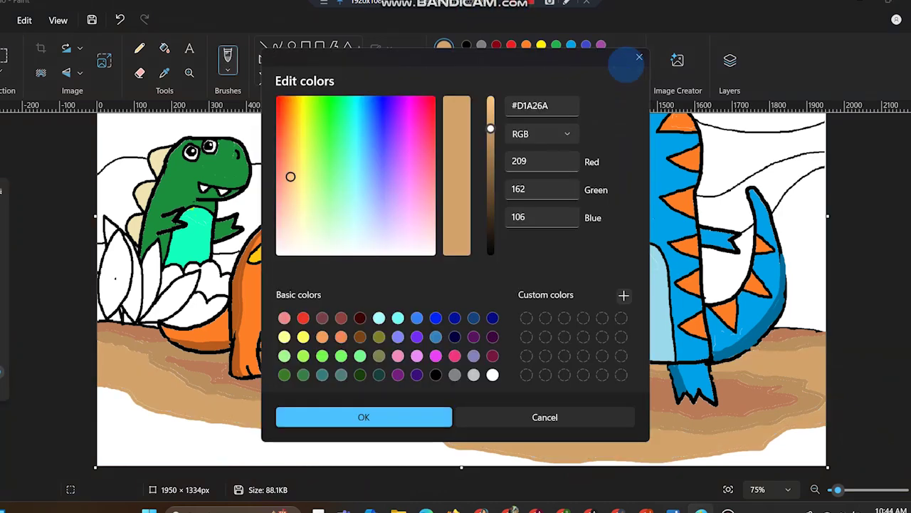
{"action": "left_click", "coordinate": [490, 103]}
{"action": "left_click", "coordinate": [405, 414]}
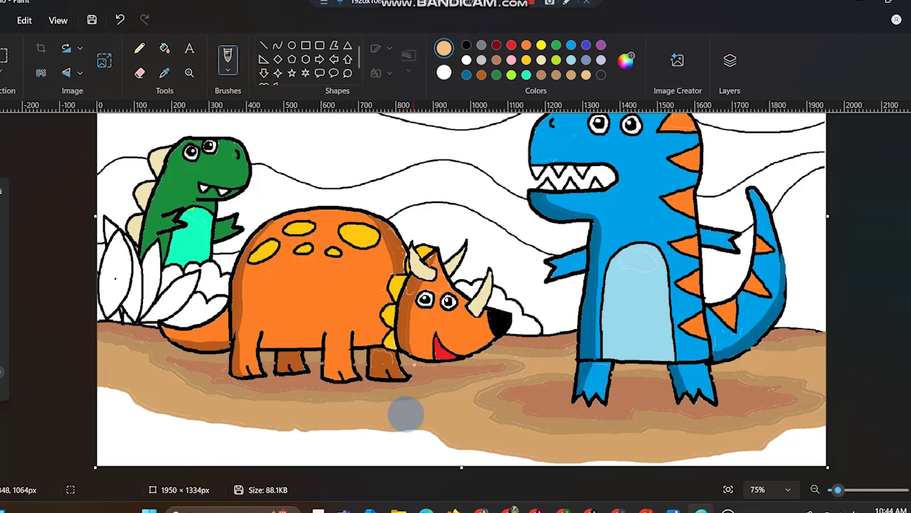
{"action": "mouse_move", "coordinate": [817, 436]}
{"action": "left_mouse_down"}
{"action": "mouse_move", "coordinate": [812, 444]}
{"action": "mouse_move", "coordinate": [809, 430]}
{"action": "mouse_move", "coordinate": [823, 428]}
{"action": "mouse_move", "coordinate": [780, 434]}
{"action": "mouse_move", "coordinate": [805, 441]}
{"action": "left_mouse_up"}
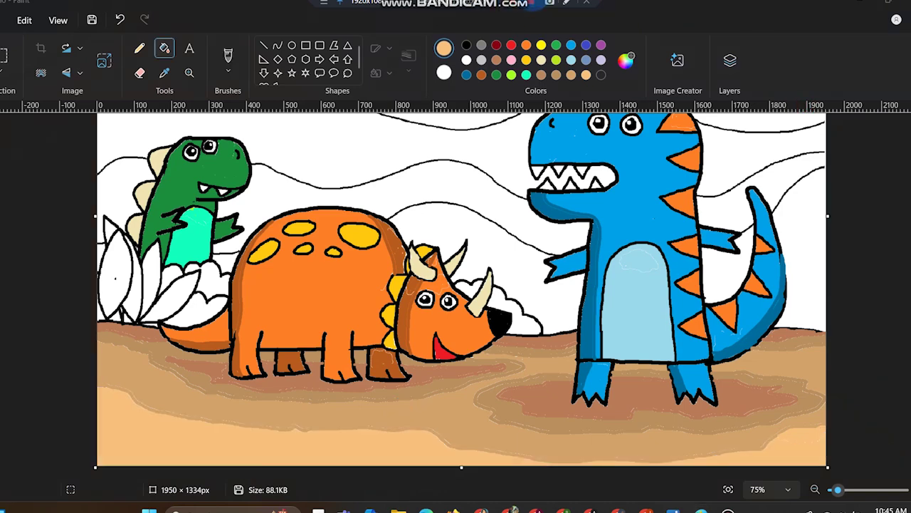
Mix two custom purples for the plant: #9924A3 and a slightly lighter shade of it
{"action": "left_click", "coordinate": [626, 61]}
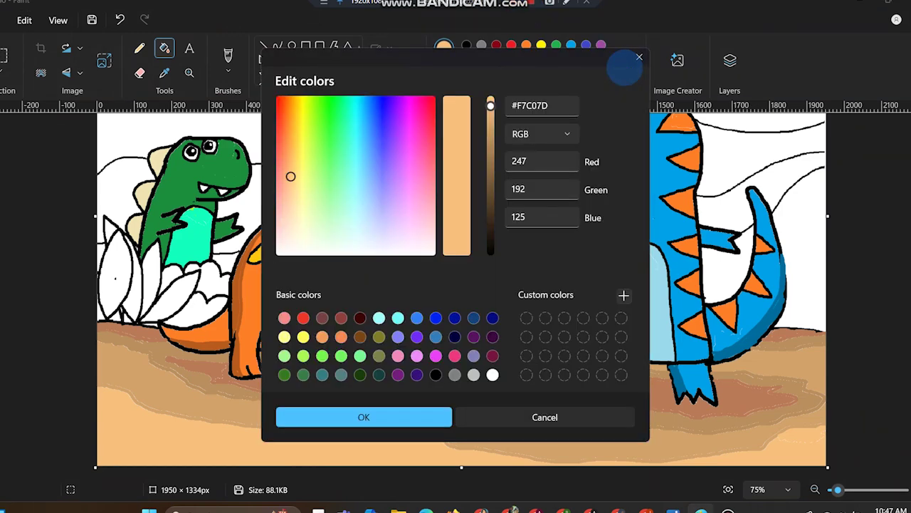
{"action": "left_click", "coordinate": [398, 375]}
{"action": "left_click_drag", "start_coordinate": [490, 178], "coordinate": [490, 155]}
{"action": "left_click", "coordinate": [378, 416]}
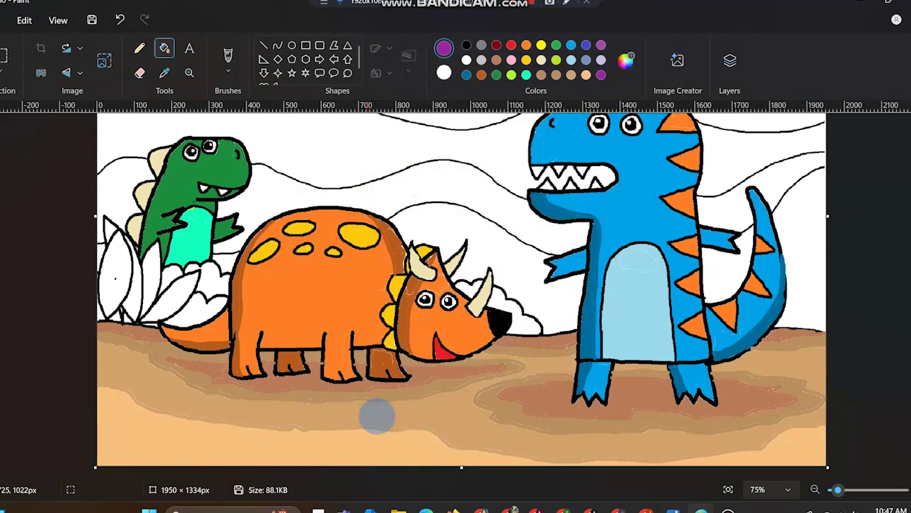
{"action": "left_click", "coordinate": [623, 63]}
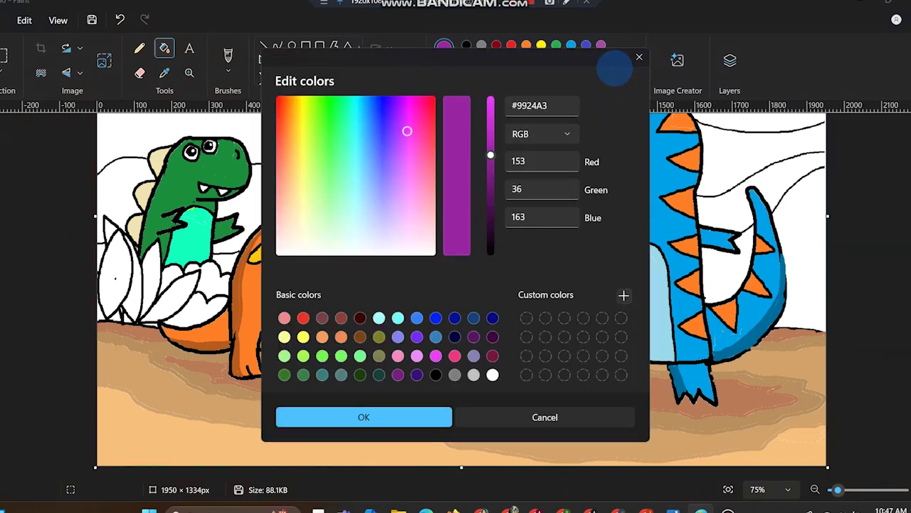
{"action": "left_click_drag", "start_coordinate": [490, 154], "coordinate": [490, 140]}
{"action": "left_click", "coordinate": [423, 419]}
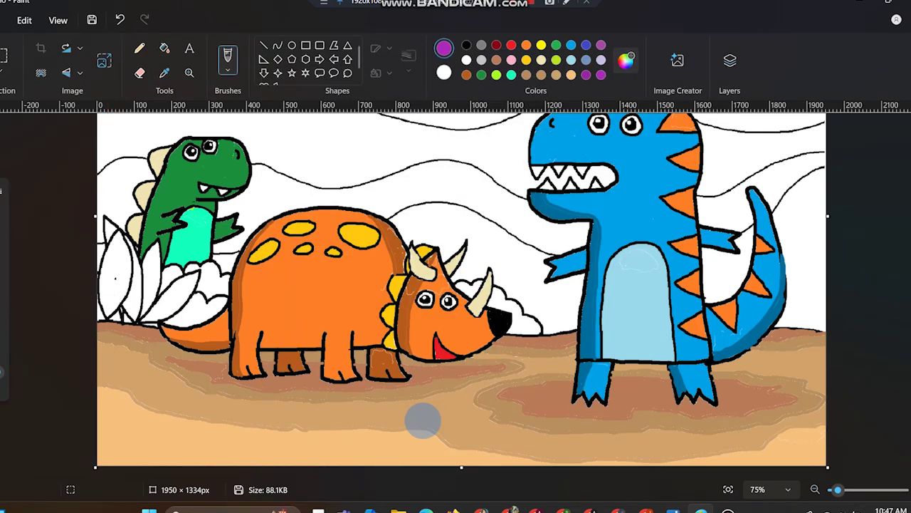
Mix a bright magenta and color all the leaves of the plant beside the green dinosaur
{"action": "left_click", "coordinate": [625, 61]}
{"action": "key", "text": "Page_Up"}
{"action": "left_click", "coordinate": [416, 411]}
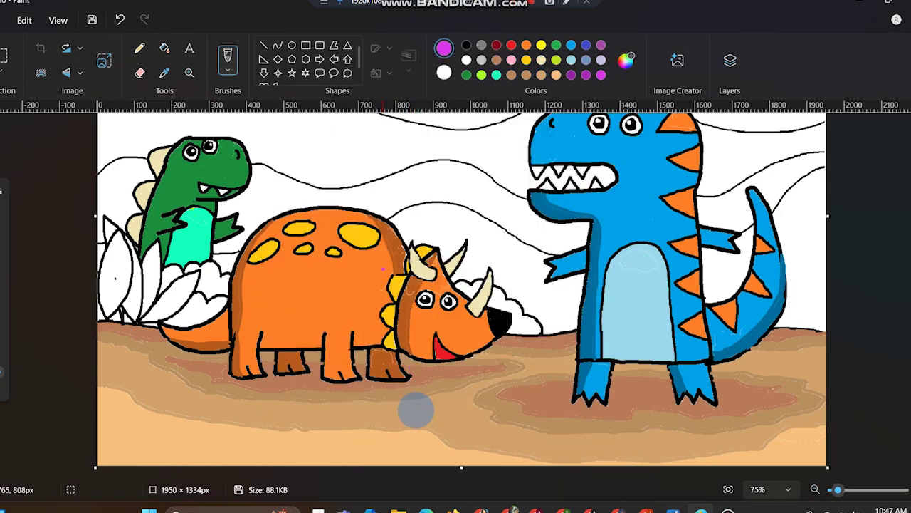
{"action": "key", "text": "ctrl+z"}
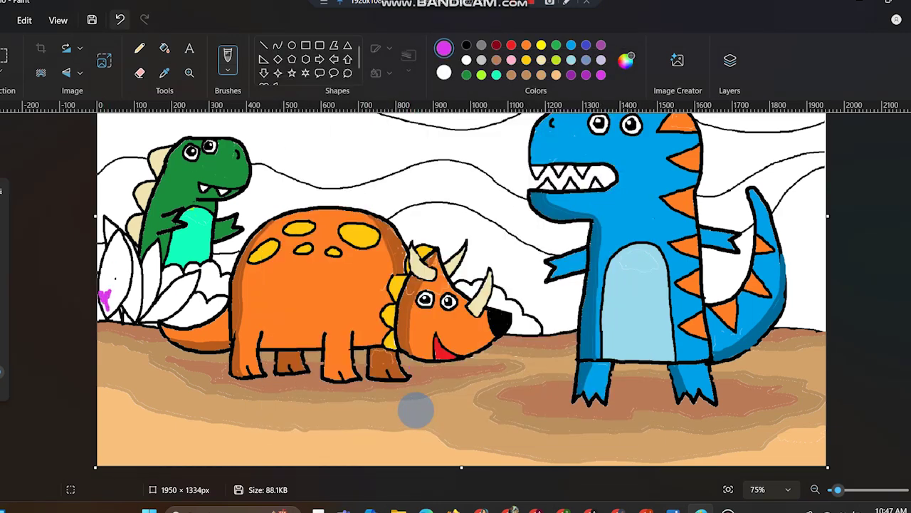
{"action": "left_click_drag", "start_coordinate": [110, 302], "coordinate": [115, 284]}
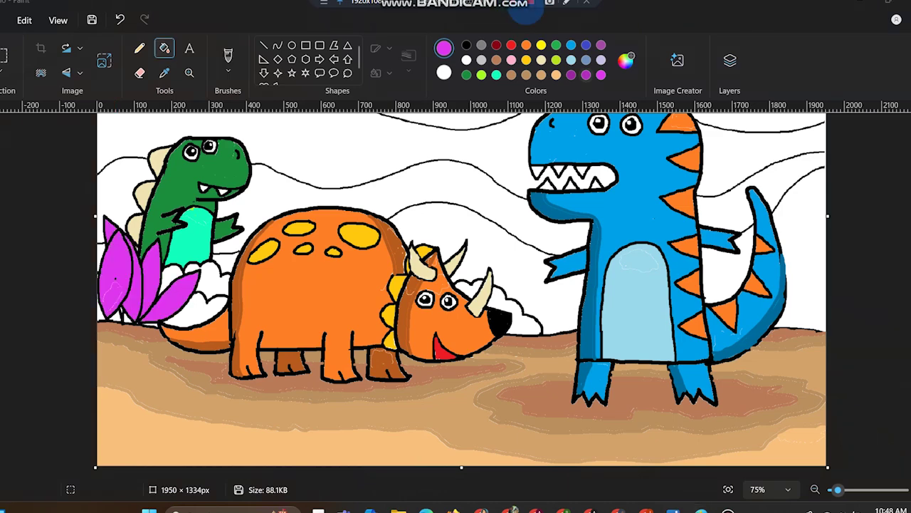
Shade one edge of each magenta leaf with the medium custom purple using the brush
{"action": "left_click", "coordinate": [586, 74]}
{"action": "left_click", "coordinate": [227, 57]}
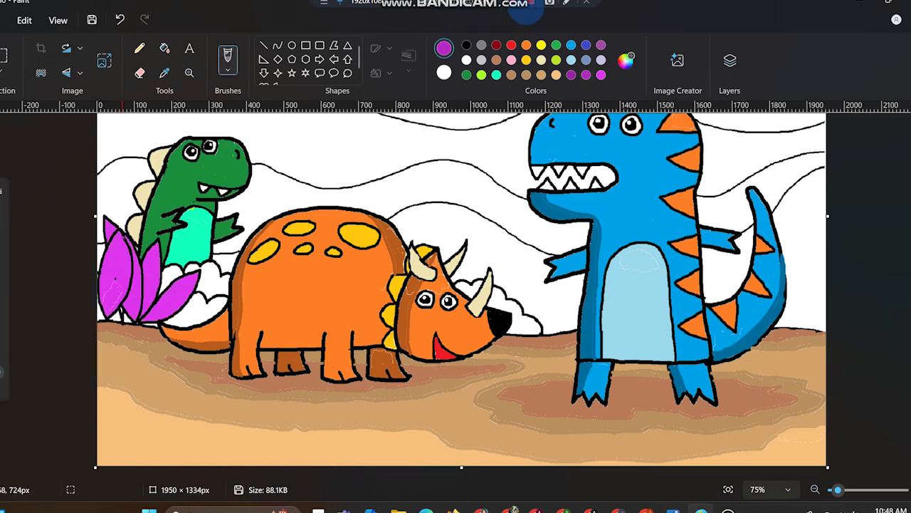
{"action": "mouse_move", "coordinate": [123, 241]}
{"action": "left_mouse_down"}
{"action": "mouse_move", "coordinate": [124, 264]}
{"action": "mouse_move", "coordinate": [106, 312]}
{"action": "mouse_move", "coordinate": [134, 313]}
{"action": "left_mouse_up"}
{"action": "left_click_drag", "start_coordinate": [159, 243], "coordinate": [143, 285]}
{"action": "left_click_drag", "start_coordinate": [198, 274], "coordinate": [163, 309]}
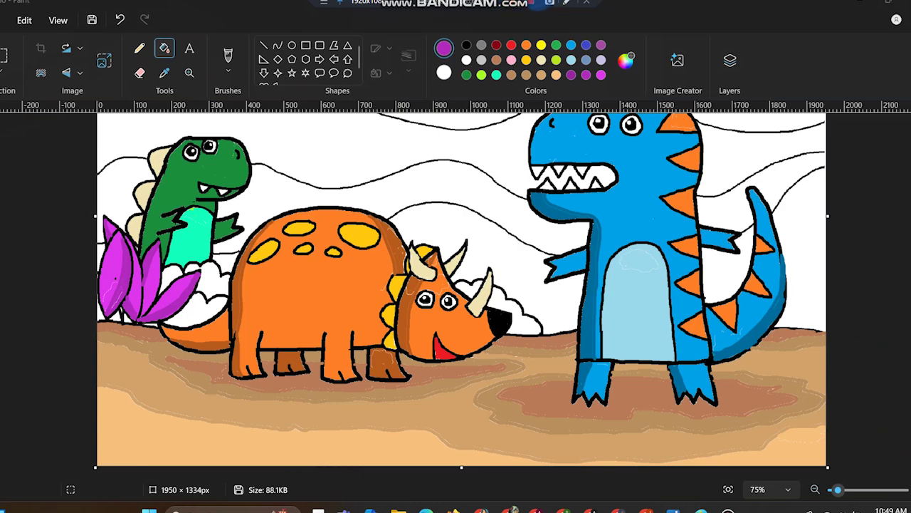
Color the bushes with a custom bright green on their lower parts and lime on the upper parts, adding bright green beneath the plant
{"action": "left_click", "coordinate": [556, 45]}
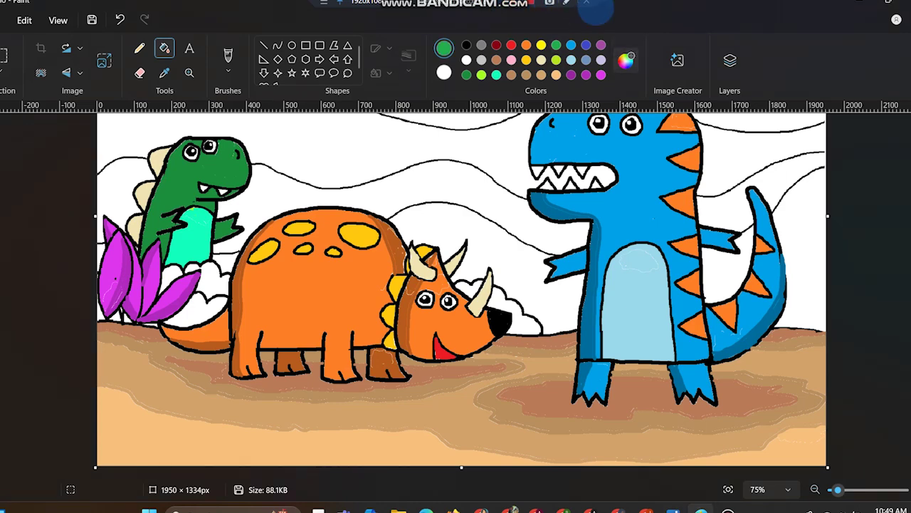
{"action": "left_click", "coordinate": [620, 63]}
{"action": "left_click_drag", "start_coordinate": [337, 126], "coordinate": [331, 118]}
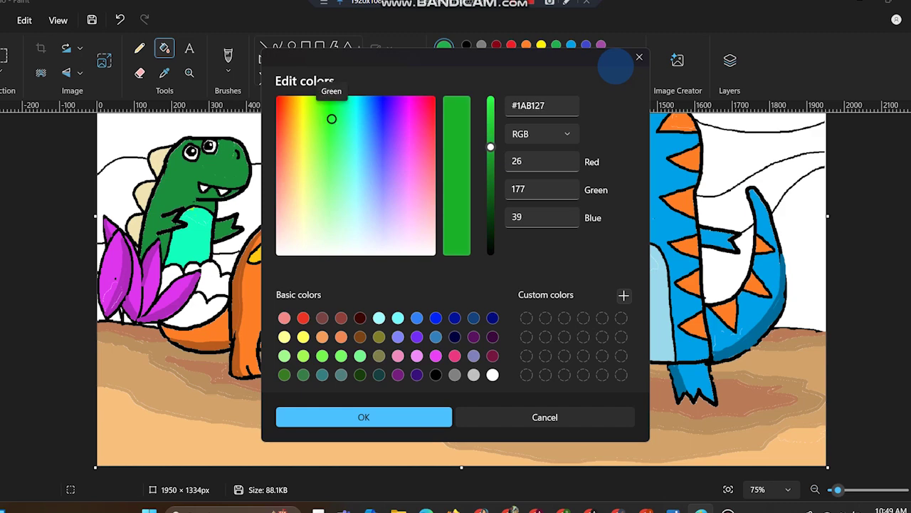
{"action": "left_click", "coordinate": [490, 135]}
{"action": "left_click", "coordinate": [377, 417]}
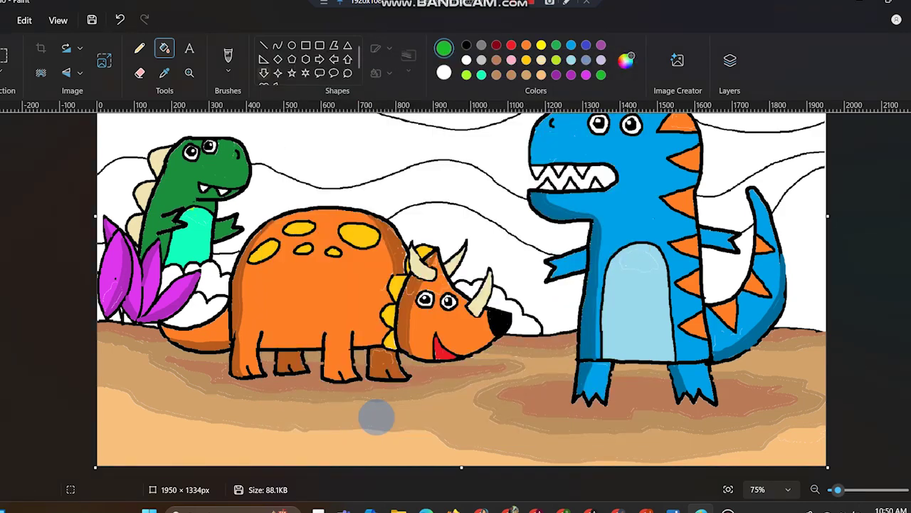
{"action": "left_click", "coordinate": [227, 56]}
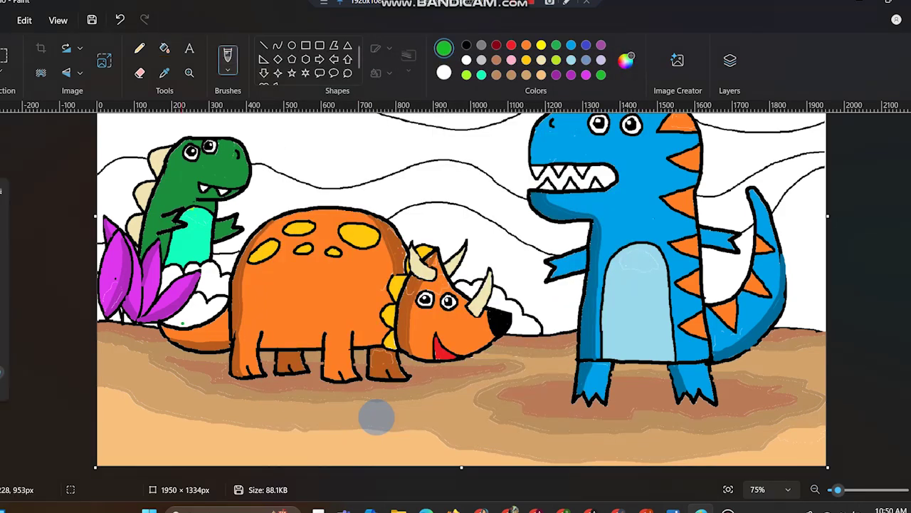
{"action": "mouse_move", "coordinate": [180, 312]}
{"action": "left_mouse_down"}
{"action": "mouse_move", "coordinate": [211, 312]}
{"action": "mouse_move", "coordinate": [217, 285]}
{"action": "mouse_move", "coordinate": [228, 285]}
{"action": "left_mouse_up"}
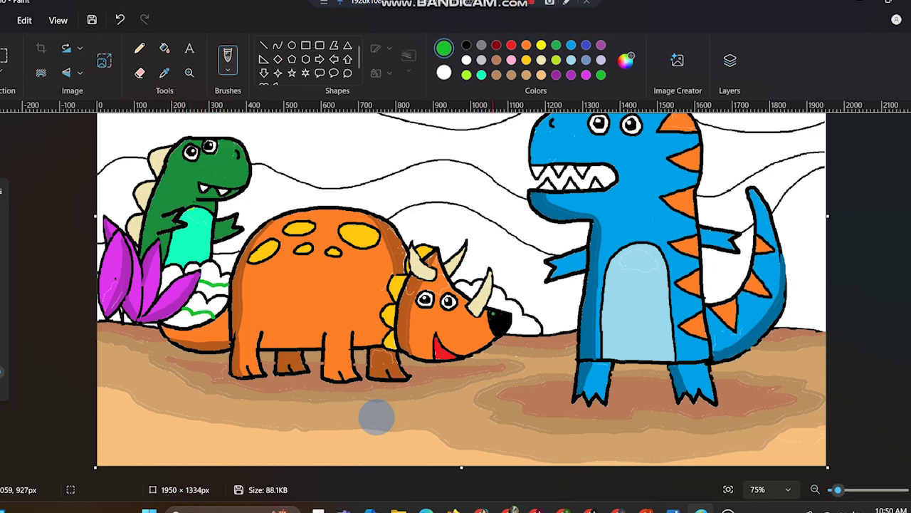
{"action": "left_click_drag", "start_coordinate": [515, 320], "coordinate": [535, 333]}
{"action": "left_click_drag", "start_coordinate": [181, 316], "coordinate": [195, 322]}
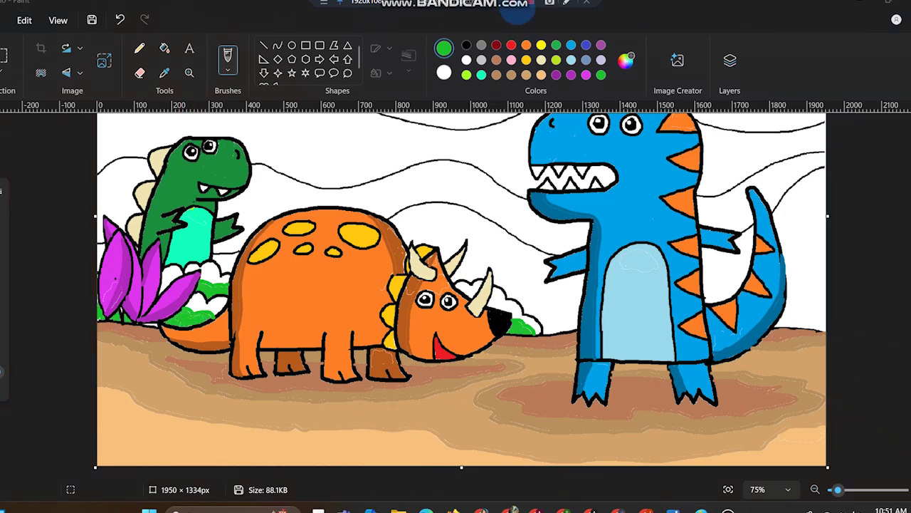
{"action": "left_click", "coordinate": [556, 60]}
{"action": "mouse_move", "coordinate": [205, 301]}
{"action": "left_mouse_down"}
{"action": "mouse_move", "coordinate": [195, 303]}
{"action": "mouse_move", "coordinate": [200, 292]}
{"action": "mouse_move", "coordinate": [221, 299]}
{"action": "left_mouse_up"}
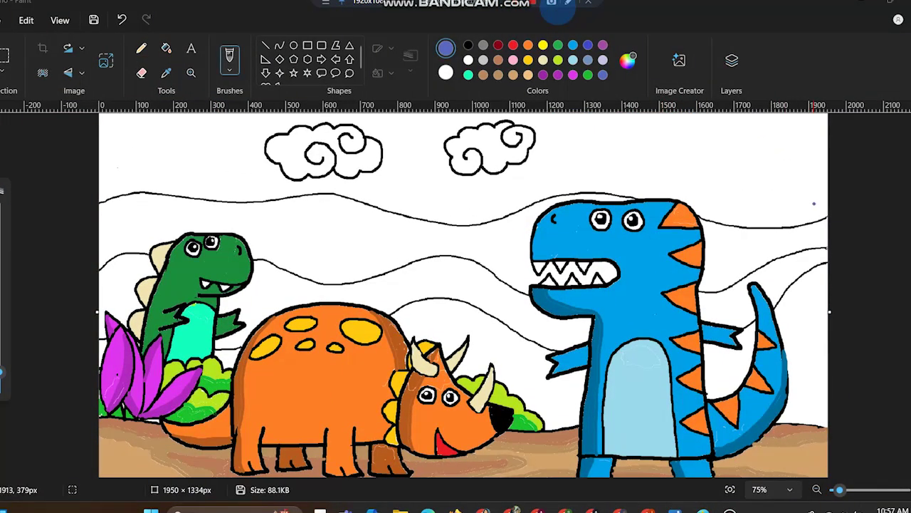
Color the sky around the clouds violet-blue and try the lighter custom blue #6476D9 on the farthest hill
{"action": "mouse_move", "coordinate": [813, 204]}
{"action": "left_mouse_down"}
{"action": "mouse_move", "coordinate": [824, 146]}
{"action": "mouse_move", "coordinate": [809, 152]}
{"action": "mouse_move", "coordinate": [817, 150]}
{"action": "mouse_move", "coordinate": [796, 220]}
{"action": "left_mouse_up"}
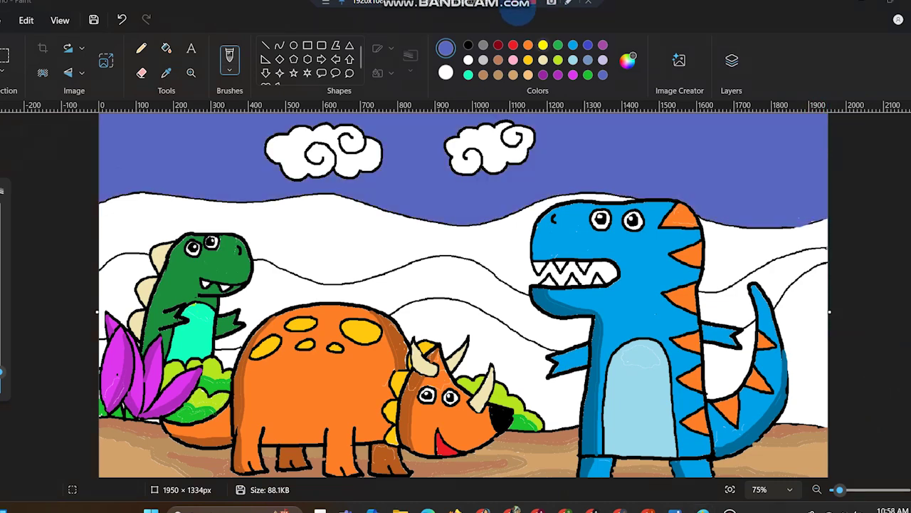
{"action": "left_click", "coordinate": [627, 60]}
{"action": "left_click_drag", "start_coordinate": [492, 138], "coordinate": [492, 123]}
{"action": "left_click", "coordinate": [366, 416]}
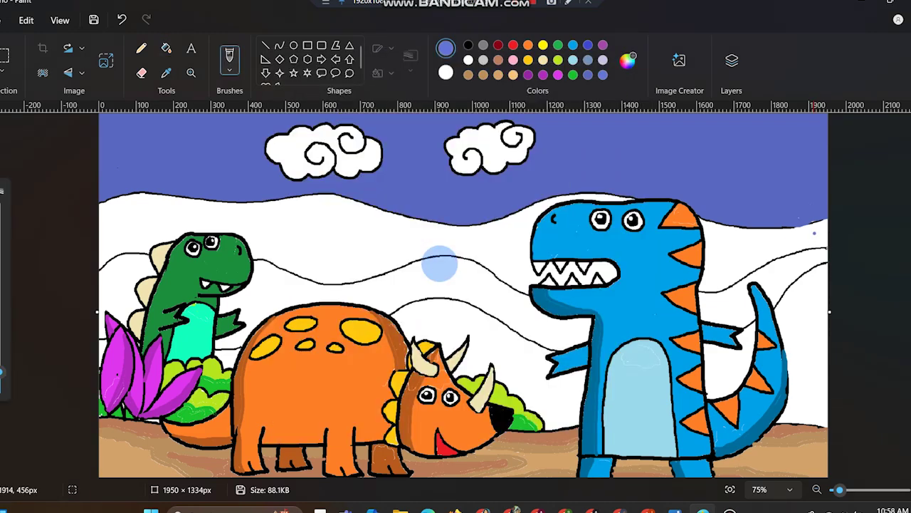
{"action": "mouse_move", "coordinate": [813, 232]}
{"action": "left_mouse_down"}
{"action": "mouse_move", "coordinate": [804, 238]}
{"action": "mouse_move", "coordinate": [821, 234]}
{"action": "left_mouse_up"}
Lighten the custom blue slightly and color the farthest hill band and the space between the T-rex's teeth with it
{"action": "left_click", "coordinate": [627, 59]}
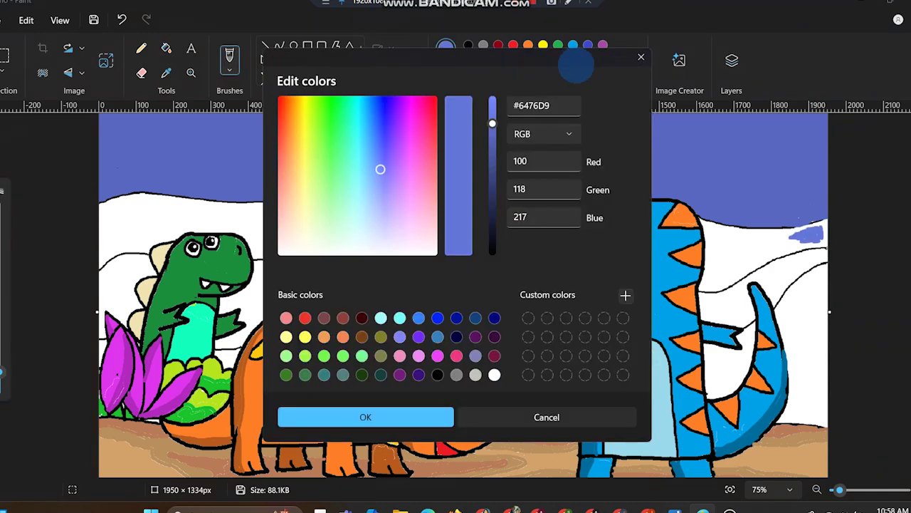
{"action": "left_click_drag", "start_coordinate": [492, 123], "coordinate": [492, 116]}
{"action": "left_click", "coordinate": [425, 416]}
{"action": "mouse_move", "coordinate": [793, 235]}
{"action": "left_mouse_down"}
{"action": "mouse_move", "coordinate": [819, 225]}
{"action": "mouse_move", "coordinate": [824, 239]}
{"action": "left_mouse_up"}
{"action": "key", "text": "ctrl+z"}
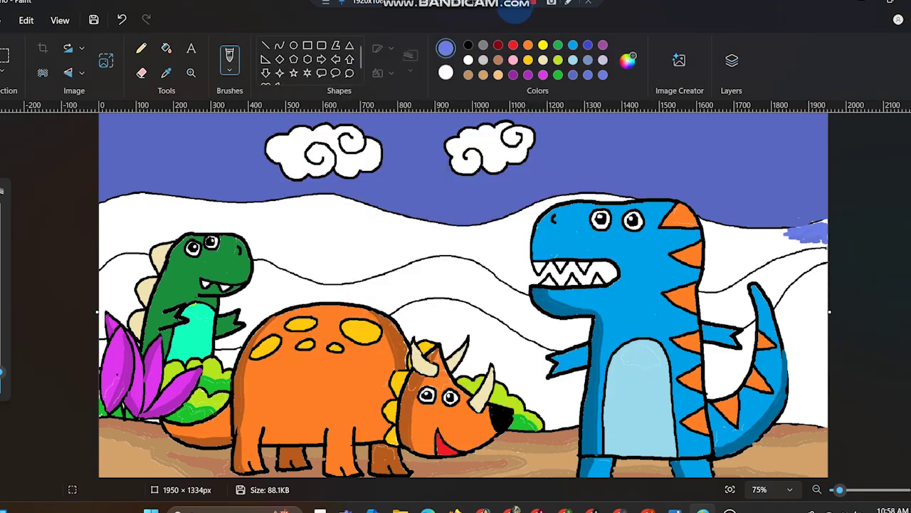
{"action": "left_click_drag", "start_coordinate": [807, 239], "coordinate": [828, 242]}
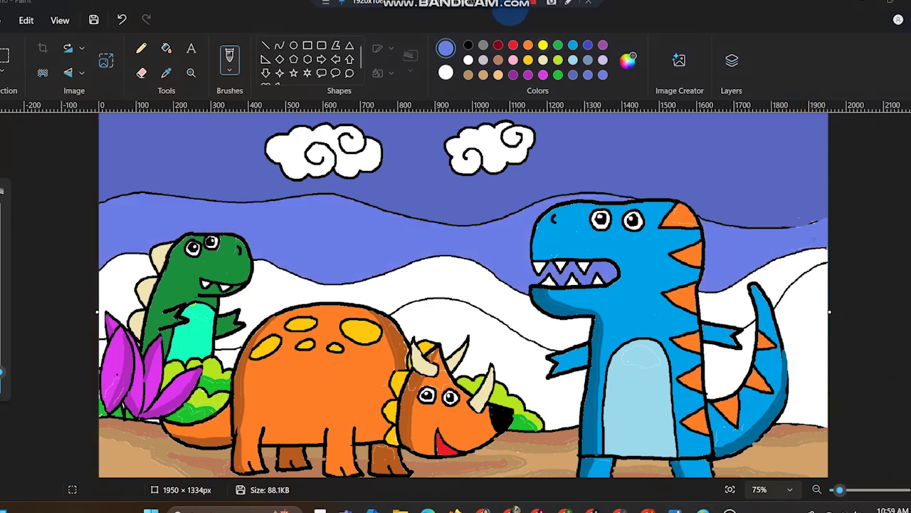
Color the two nearer hill bands with progressively lighter custom blues
{"action": "left_click", "coordinate": [627, 62]}
{"action": "left_click_drag", "start_coordinate": [492, 115], "coordinate": [492, 97]}
{"action": "left_click", "coordinate": [365, 417]}
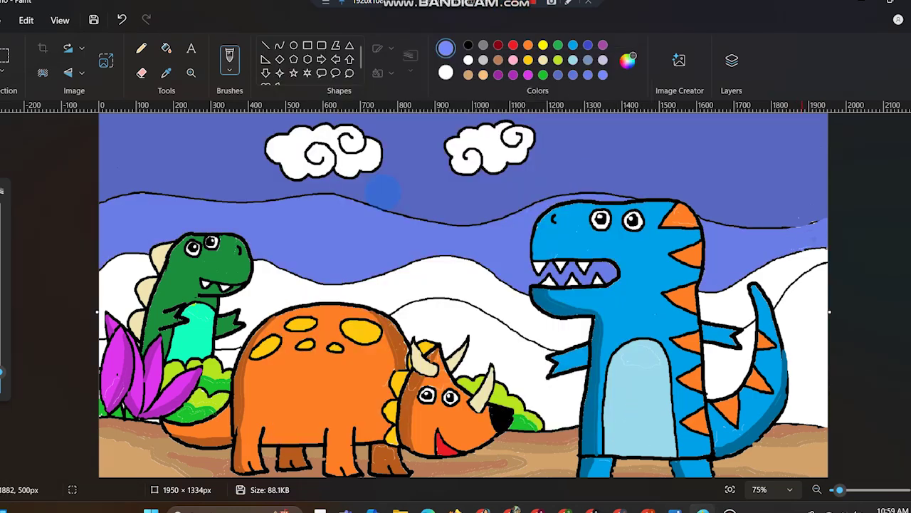
{"action": "mouse_move", "coordinate": [807, 261]}
{"action": "left_mouse_down"}
{"action": "mouse_move", "coordinate": [792, 268]}
{"action": "mouse_move", "coordinate": [800, 258]}
{"action": "mouse_move", "coordinate": [823, 259]}
{"action": "mouse_move", "coordinate": [789, 255]}
{"action": "mouse_move", "coordinate": [819, 251]}
{"action": "mouse_move", "coordinate": [809, 255]}
{"action": "left_mouse_up"}
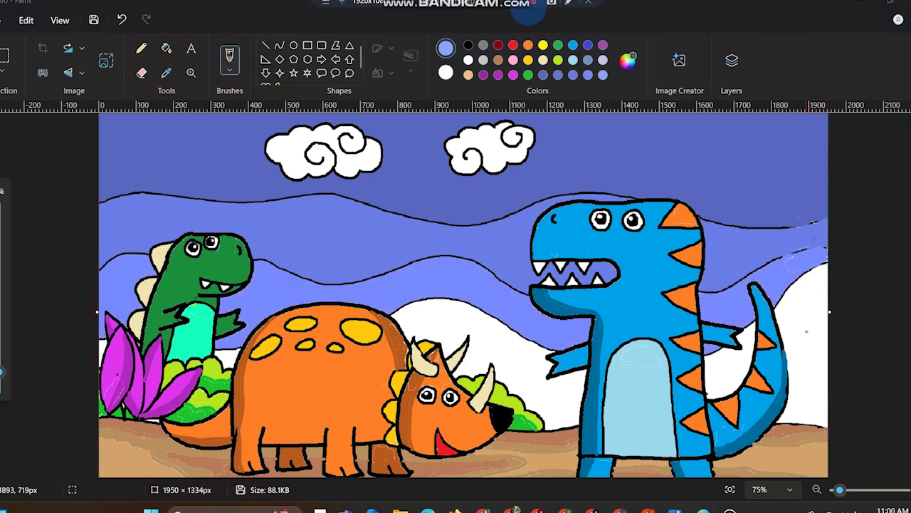
{"action": "mouse_move", "coordinate": [815, 295]}
{"action": "left_mouse_down"}
{"action": "mouse_move", "coordinate": [824, 267]}
{"action": "mouse_move", "coordinate": [816, 285]}
{"action": "mouse_move", "coordinate": [827, 305]}
{"action": "mouse_move", "coordinate": [800, 313]}
{"action": "mouse_move", "coordinate": [795, 290]}
{"action": "mouse_move", "coordinate": [818, 282]}
{"action": "left_mouse_up"}
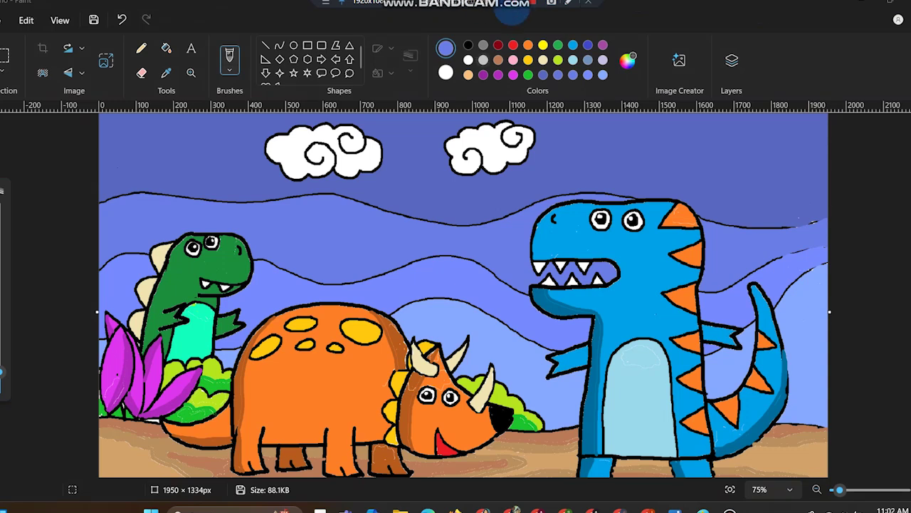
Paint the upper parts of both clouds light gray
{"action": "left_click", "coordinate": [484, 59]}
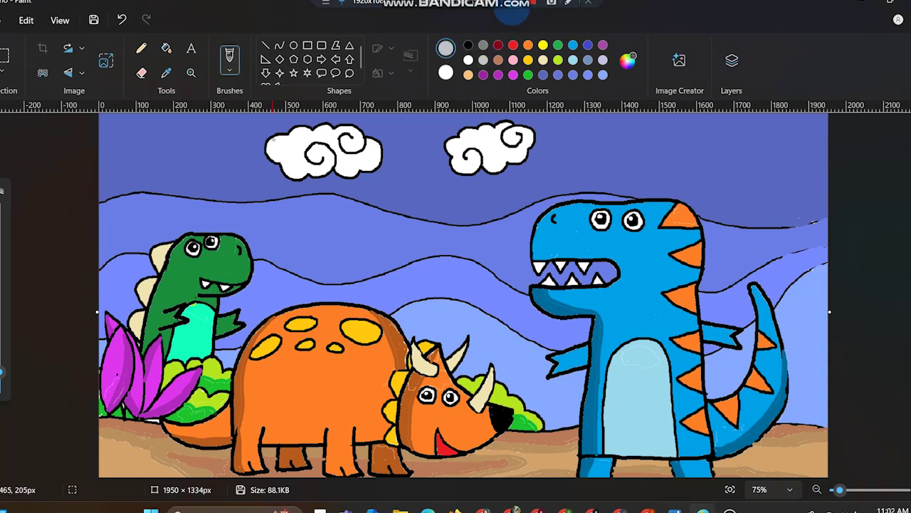
{"action": "mouse_move", "coordinate": [278, 139]}
{"action": "left_mouse_down"}
{"action": "mouse_move", "coordinate": [297, 158]}
{"action": "mouse_move", "coordinate": [377, 151]}
{"action": "left_mouse_up"}
{"action": "mouse_move", "coordinate": [284, 147]}
{"action": "left_mouse_down"}
{"action": "mouse_move", "coordinate": [276, 139]}
{"action": "mouse_move", "coordinate": [295, 152]}
{"action": "mouse_move", "coordinate": [303, 145]}
{"action": "left_mouse_up"}
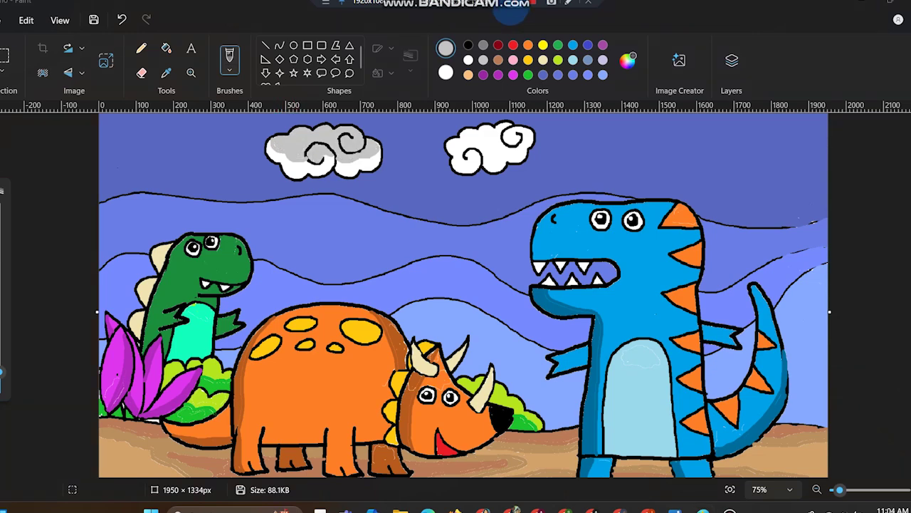
{"action": "left_click_drag", "start_coordinate": [442, 160], "coordinate": [514, 143]}
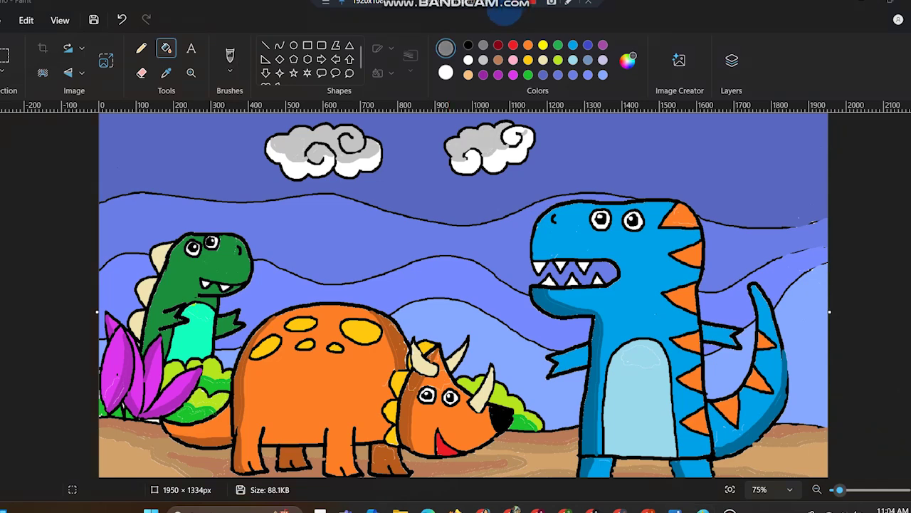
Paint the remaining white lower parts and curls of the clouds dark gray with the brush
{"action": "left_click", "coordinate": [230, 55]}
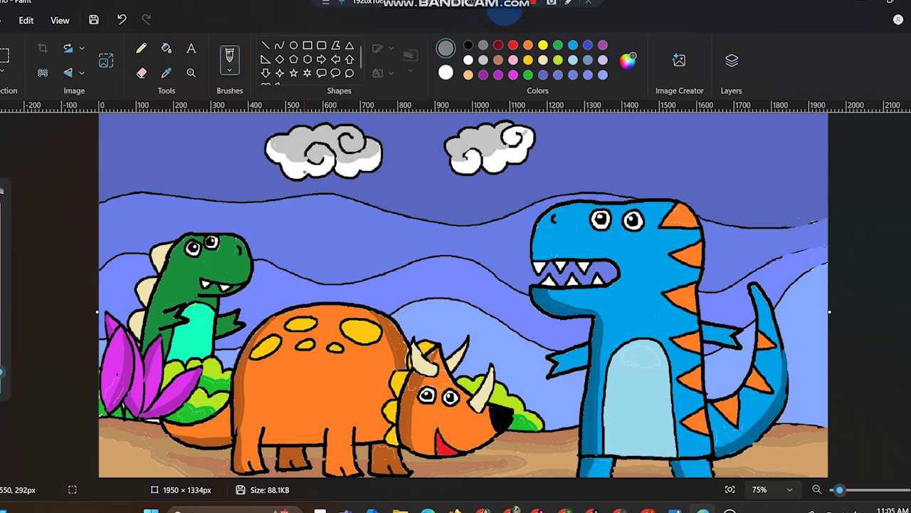
{"action": "left_click_drag", "start_coordinate": [268, 148], "coordinate": [281, 164]}
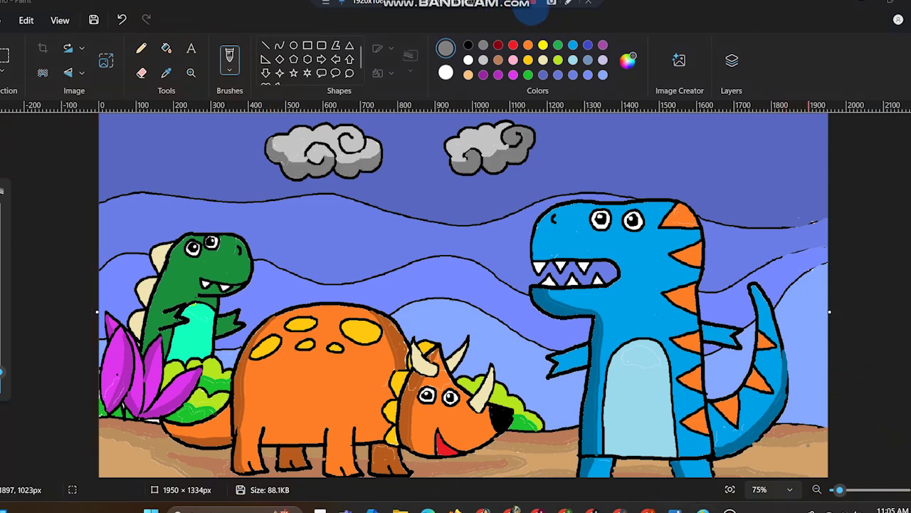
{"action": "left_click", "coordinate": [790, 489]}
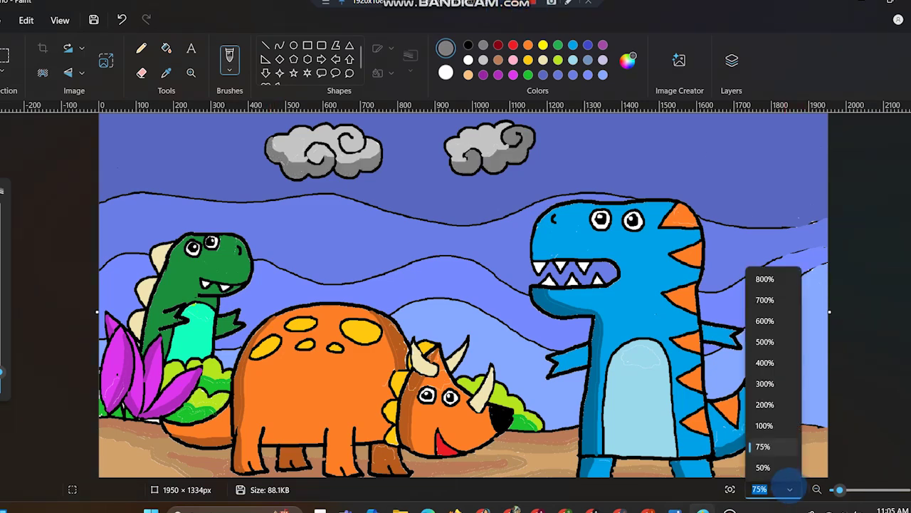
{"action": "left_click", "coordinate": [784, 475]}
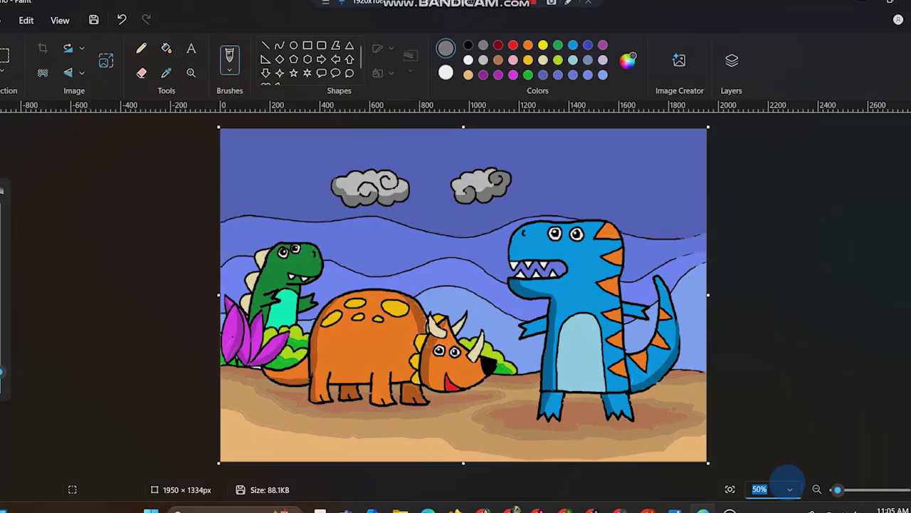